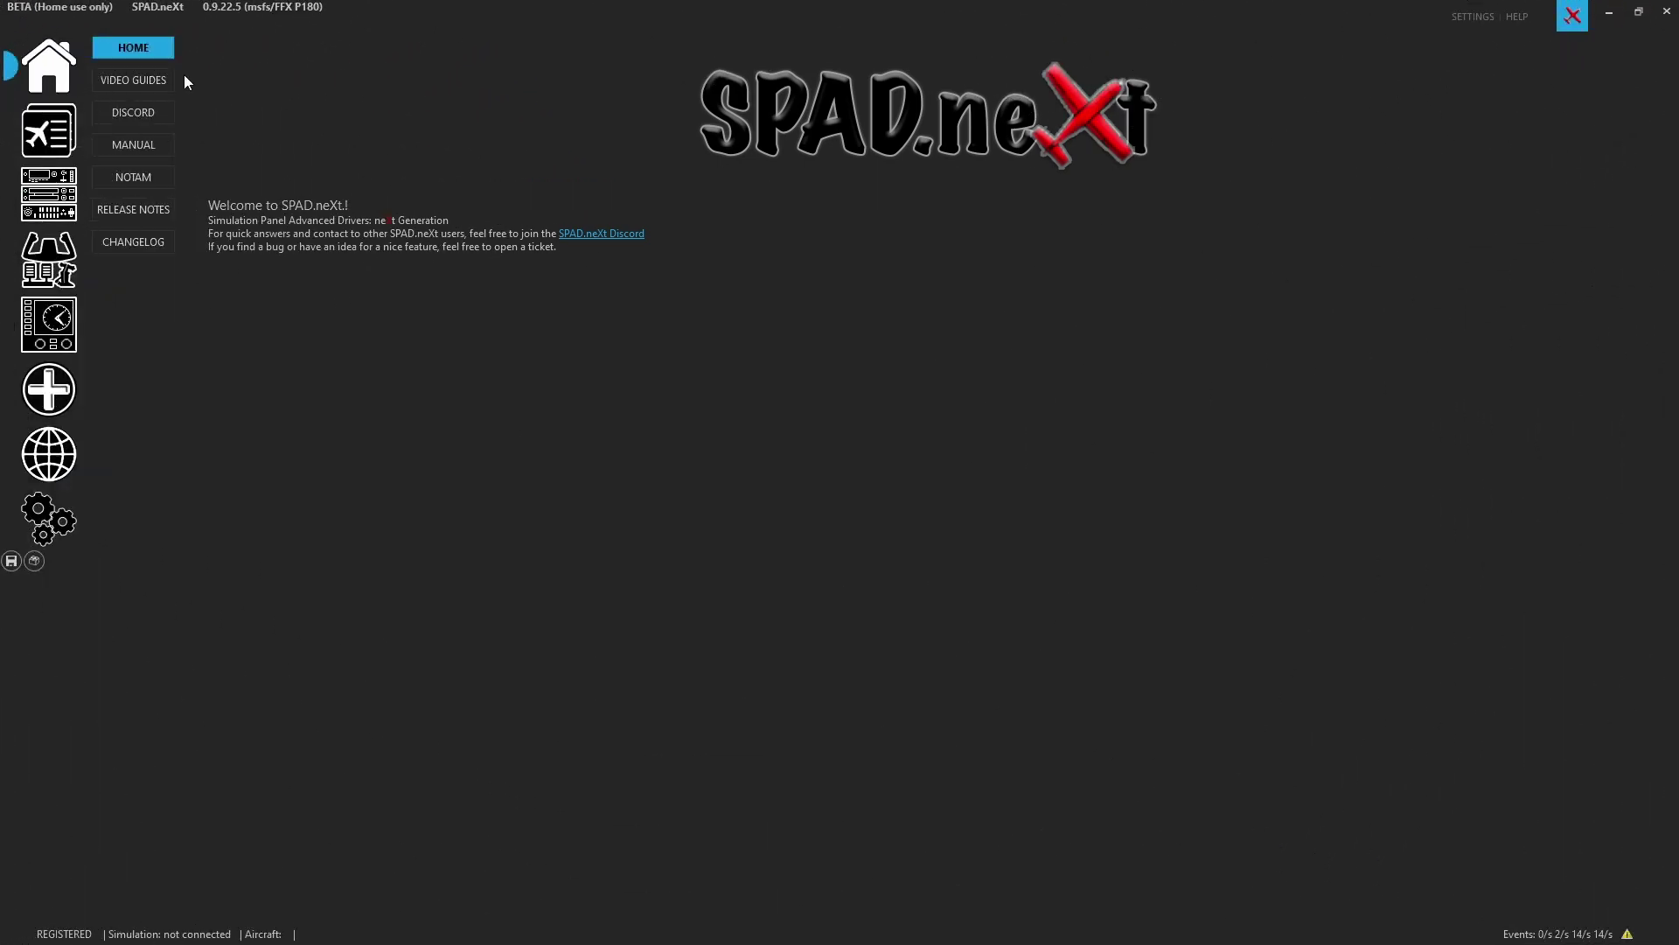
Browse the Stream Deck category of the video guides
{"action": "left_click", "coordinate": [154, 79]}
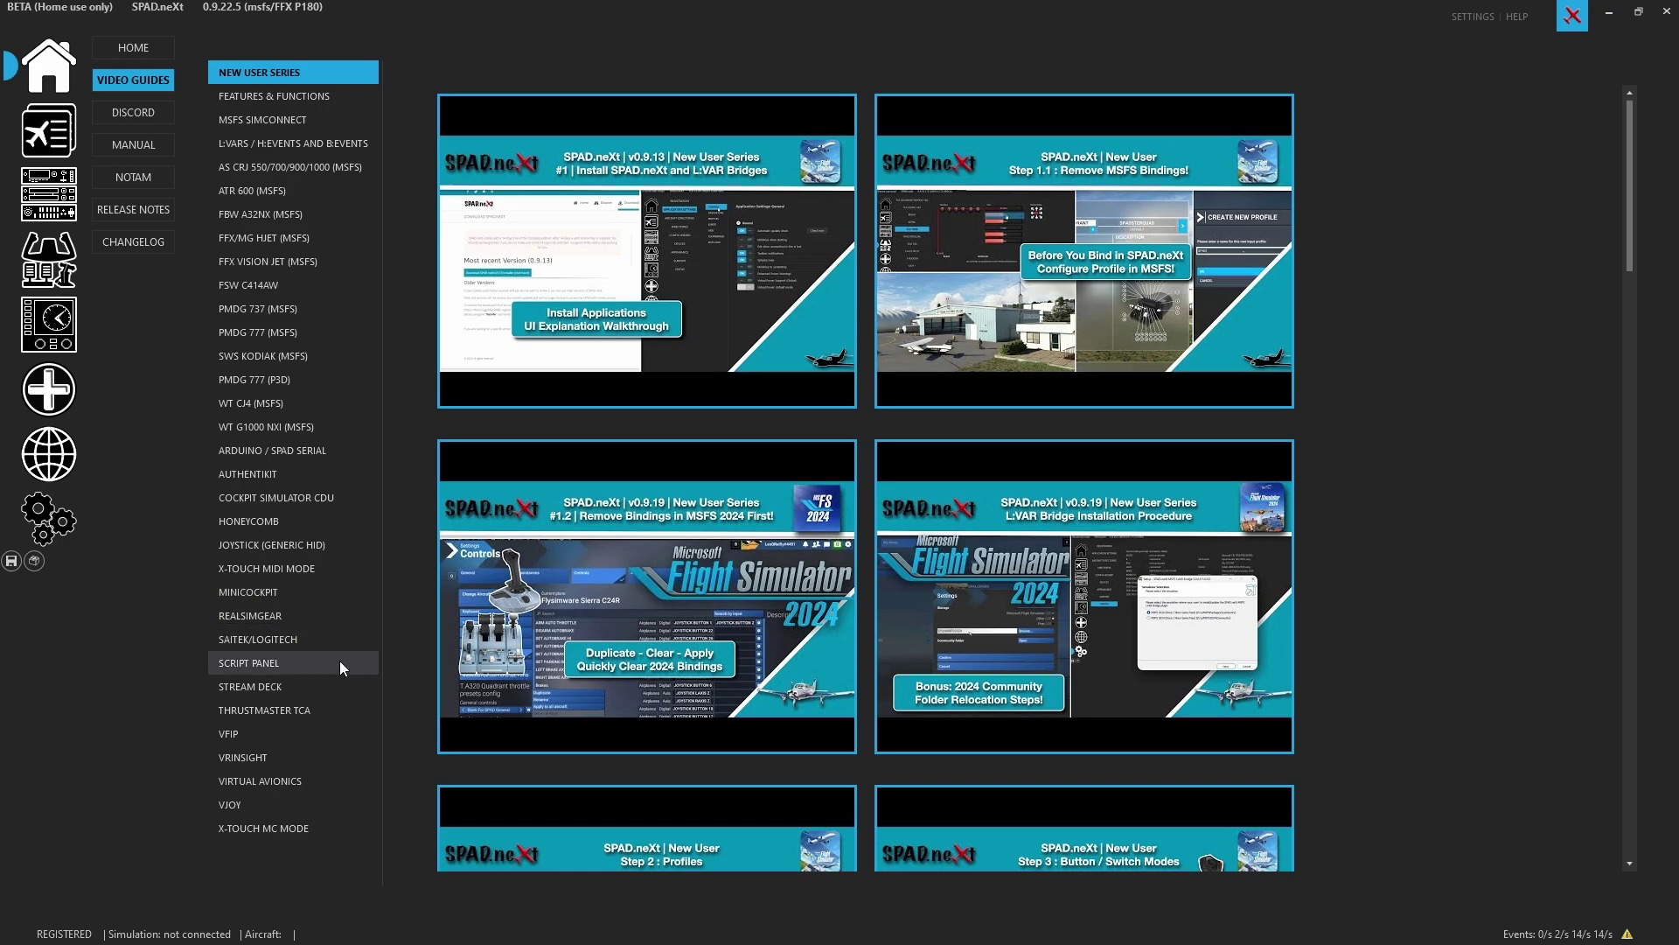
{"action": "left_click", "coordinate": [275, 690]}
{"action": "scroll", "coordinate": [610, 513], "scroll_direction": "down", "scroll_amount": 5}
{"action": "scroll", "coordinate": [611, 513], "scroll_direction": "up", "scroll_amount": 5}
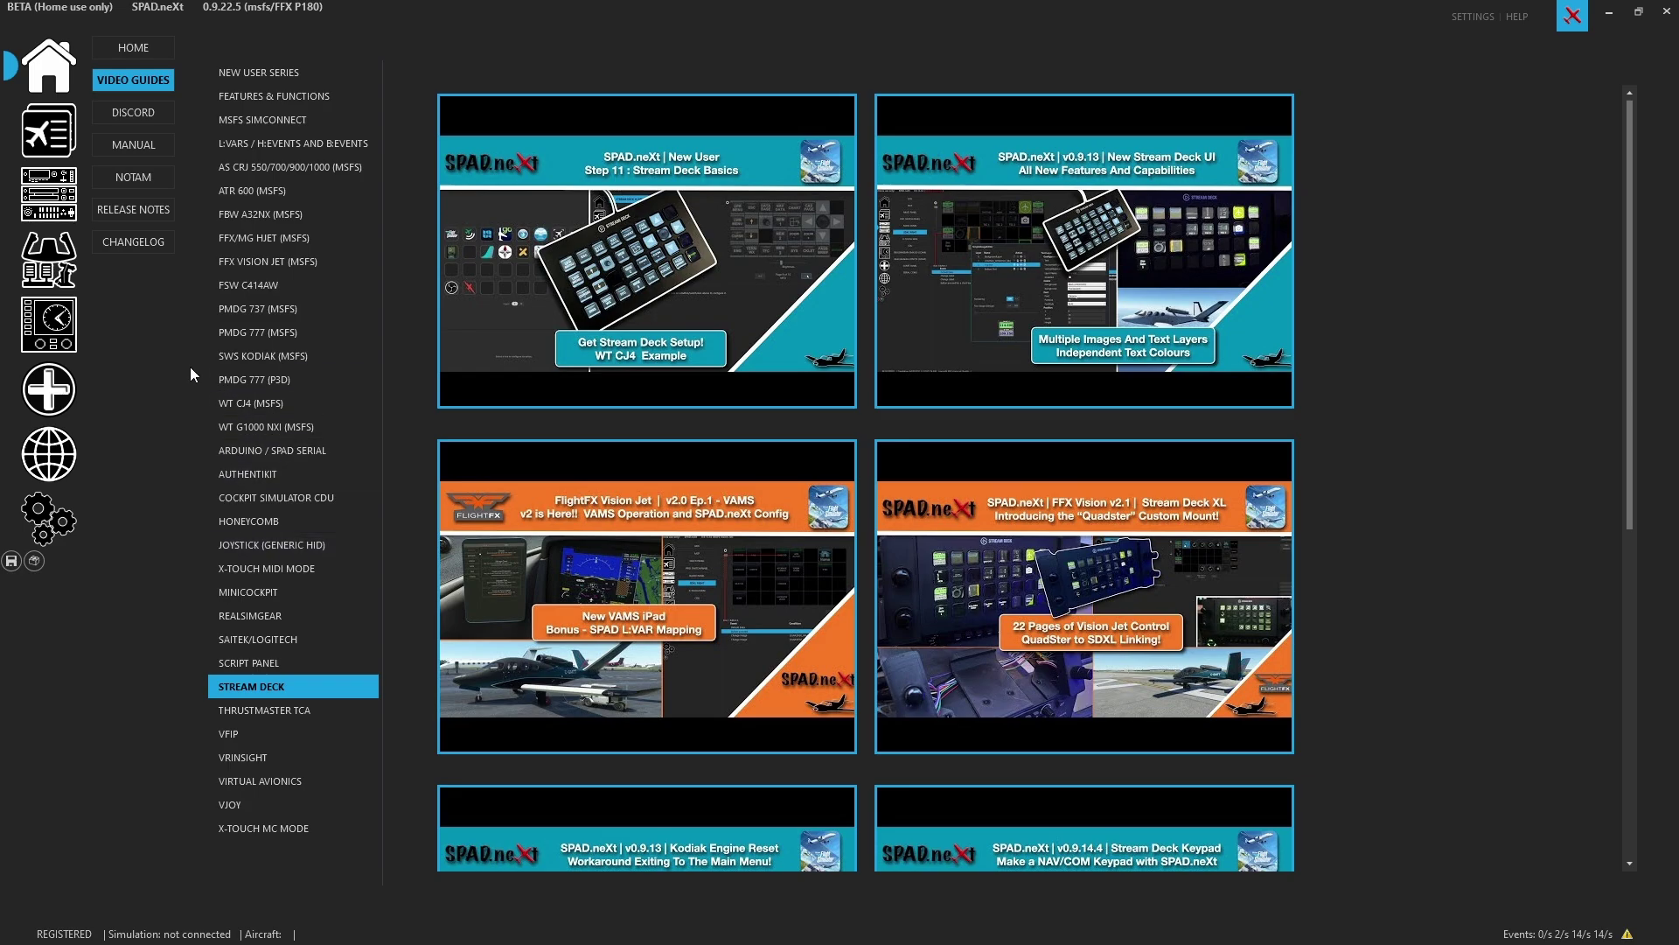
Read through the release notes for versions 0.9.22, 0.9.21 and 0.9.20
{"action": "left_click", "coordinate": [166, 209]}
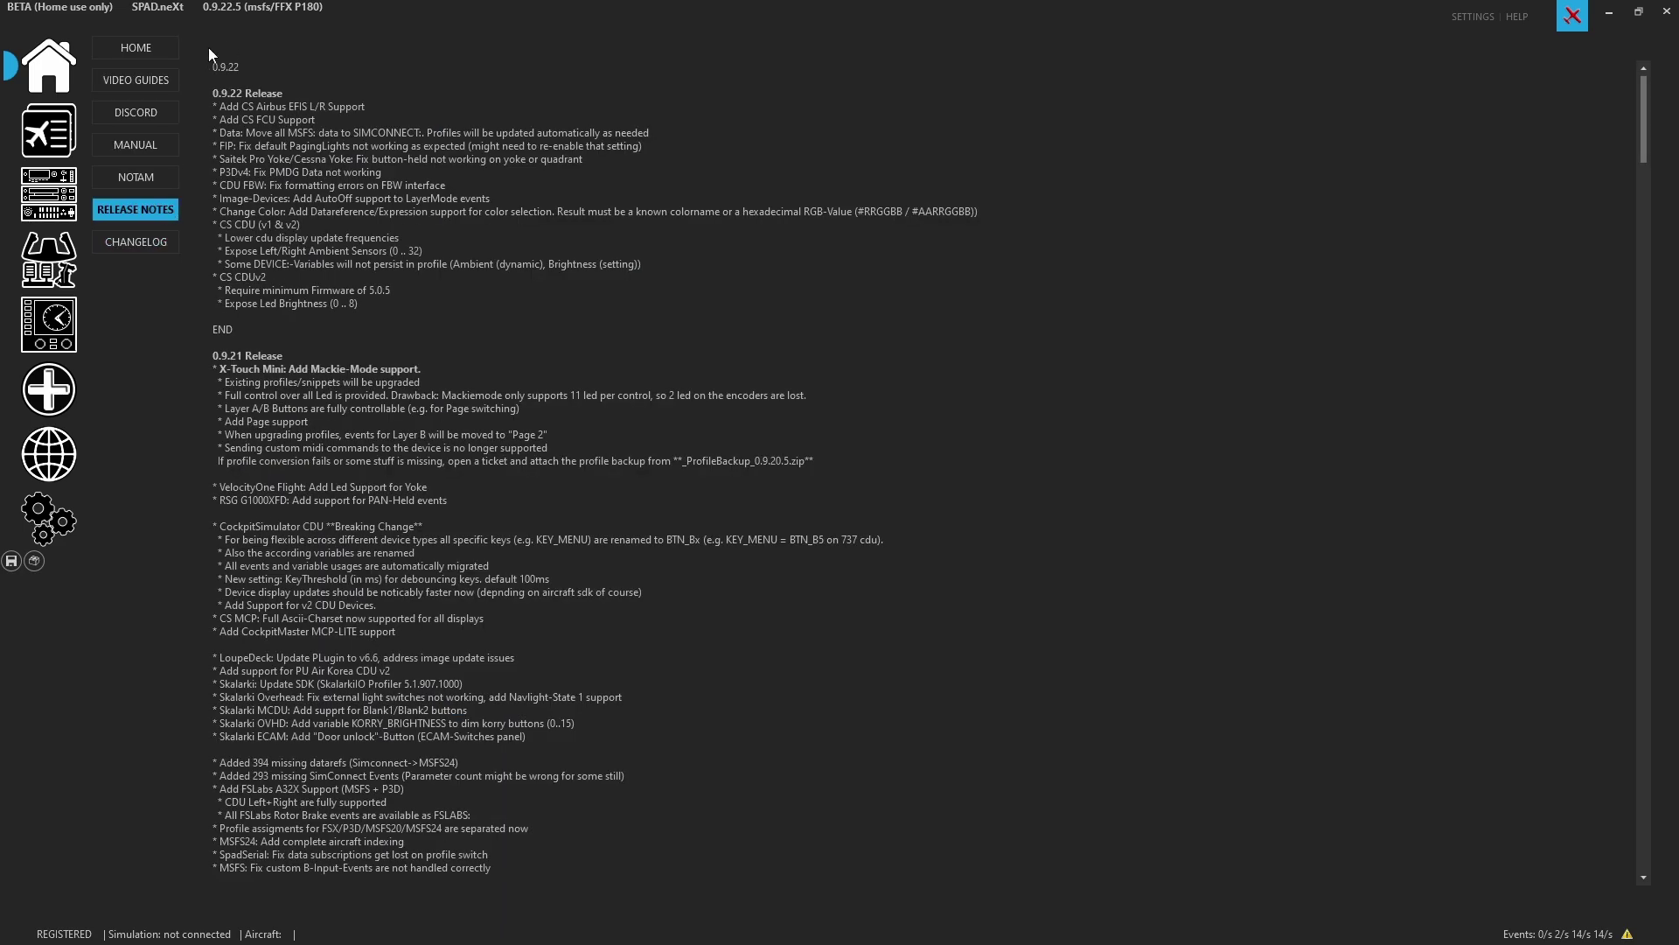
{"action": "scroll", "coordinate": [437, 375], "scroll_direction": "down", "scroll_amount": 2}
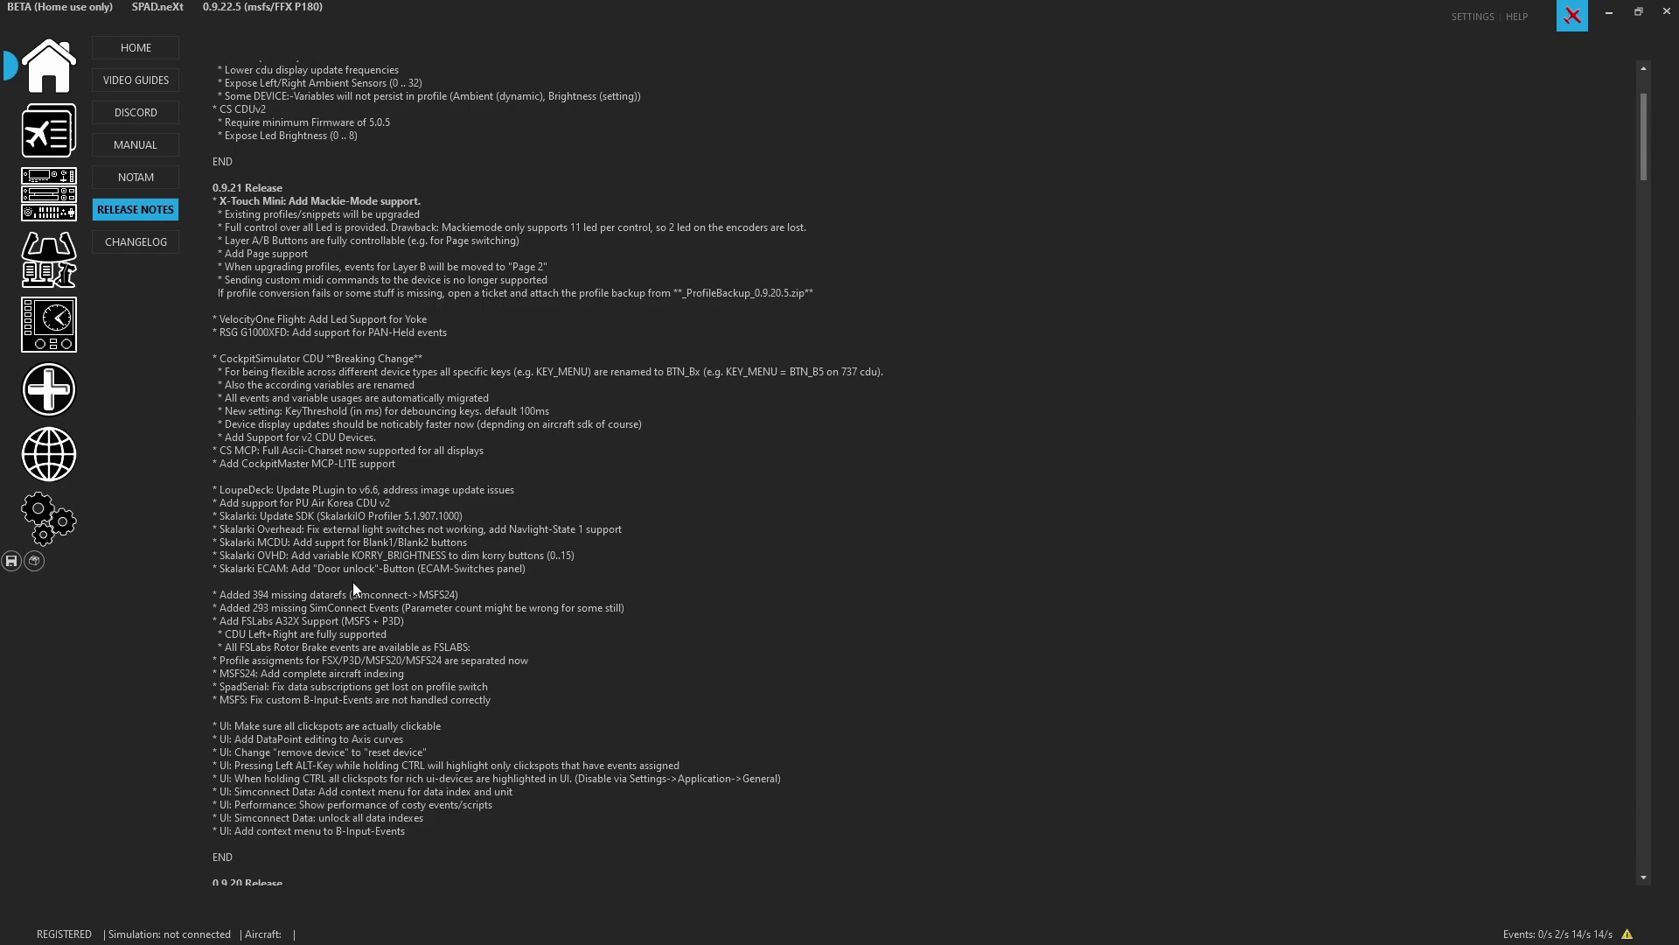
{"action": "scroll", "coordinate": [423, 648], "scroll_direction": "down", "scroll_amount": 3}
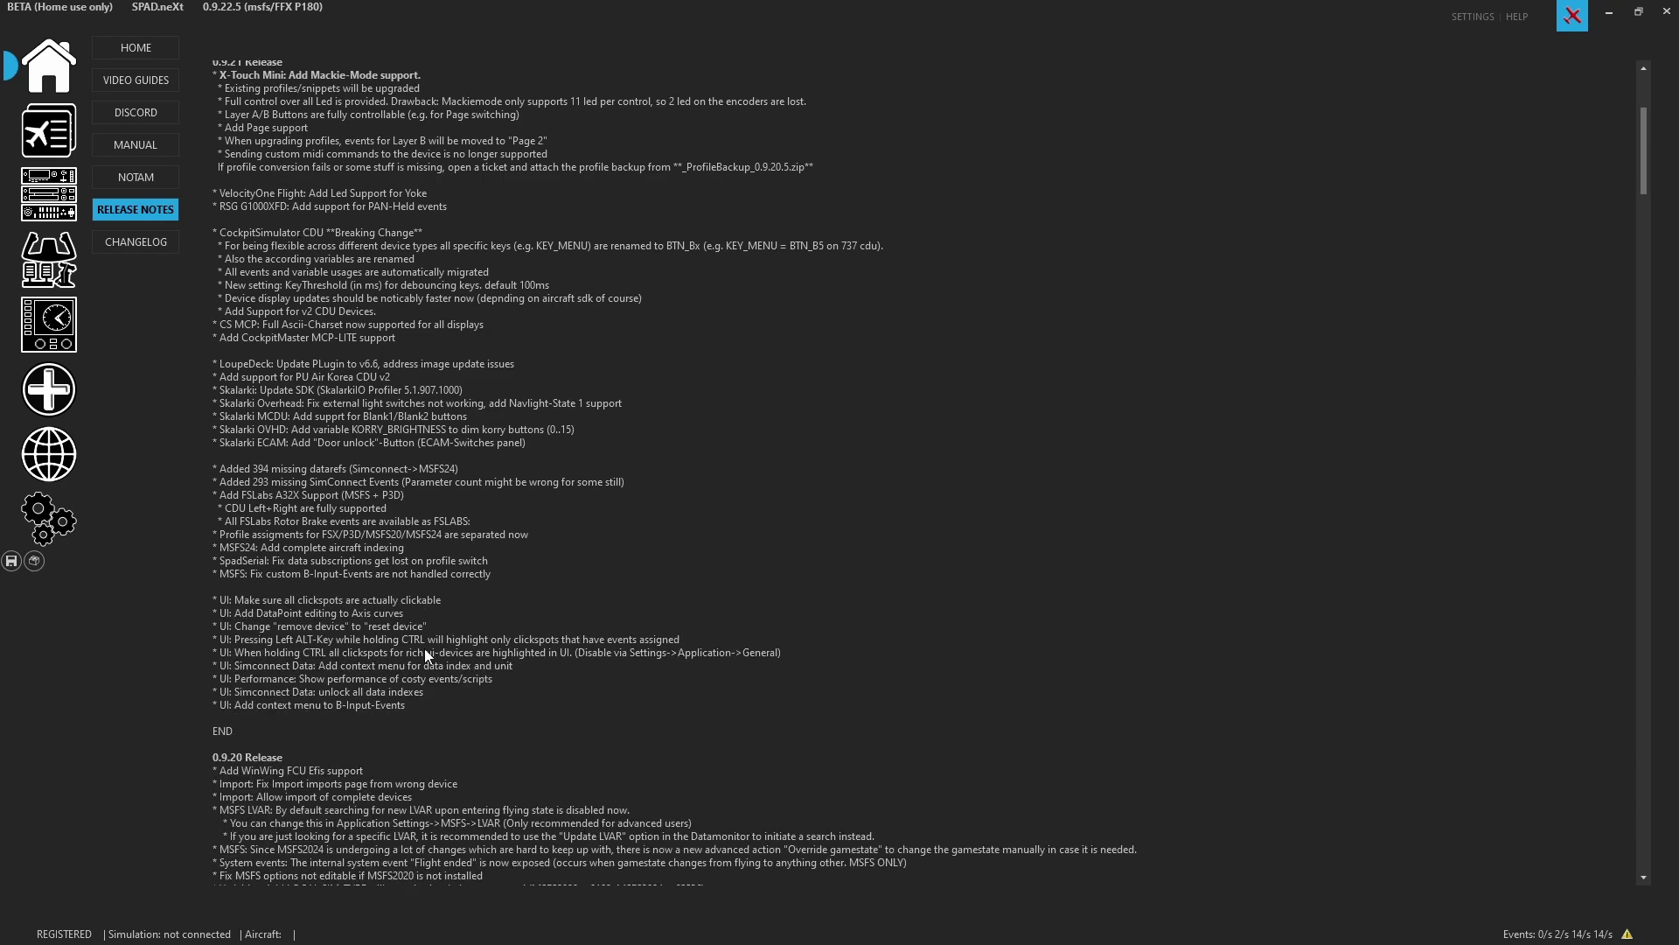
{"action": "scroll", "coordinate": [423, 648], "scroll_direction": "up", "scroll_amount": 4}
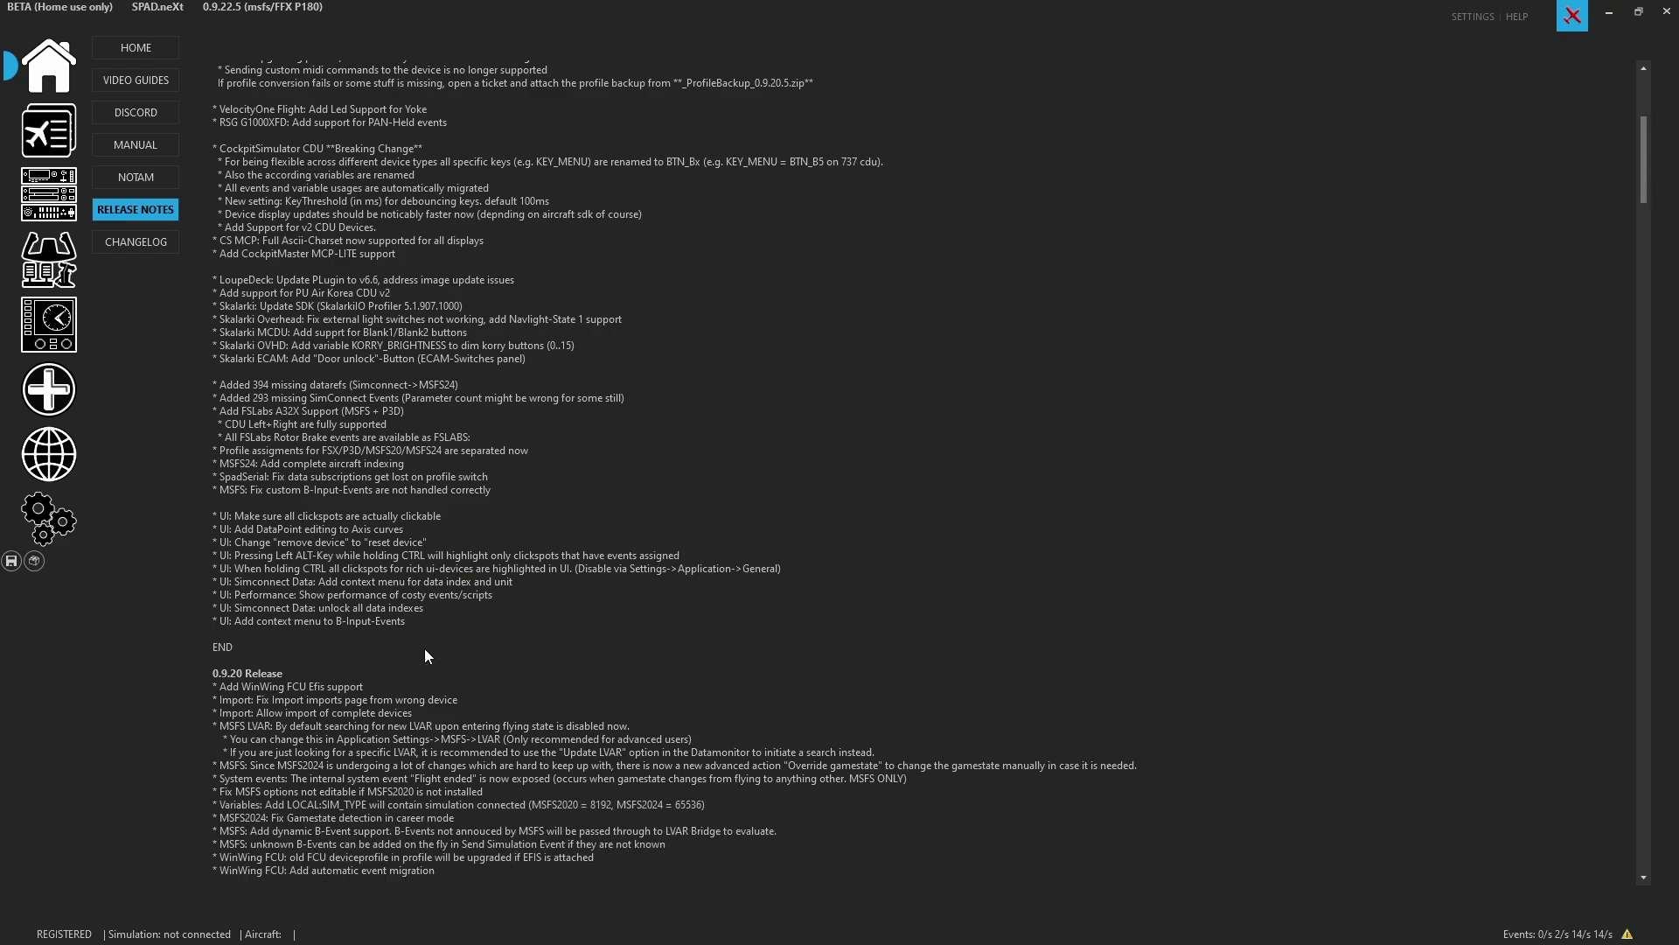
{"action": "scroll", "coordinate": [425, 654], "scroll_direction": "up", "scroll_amount": 3}
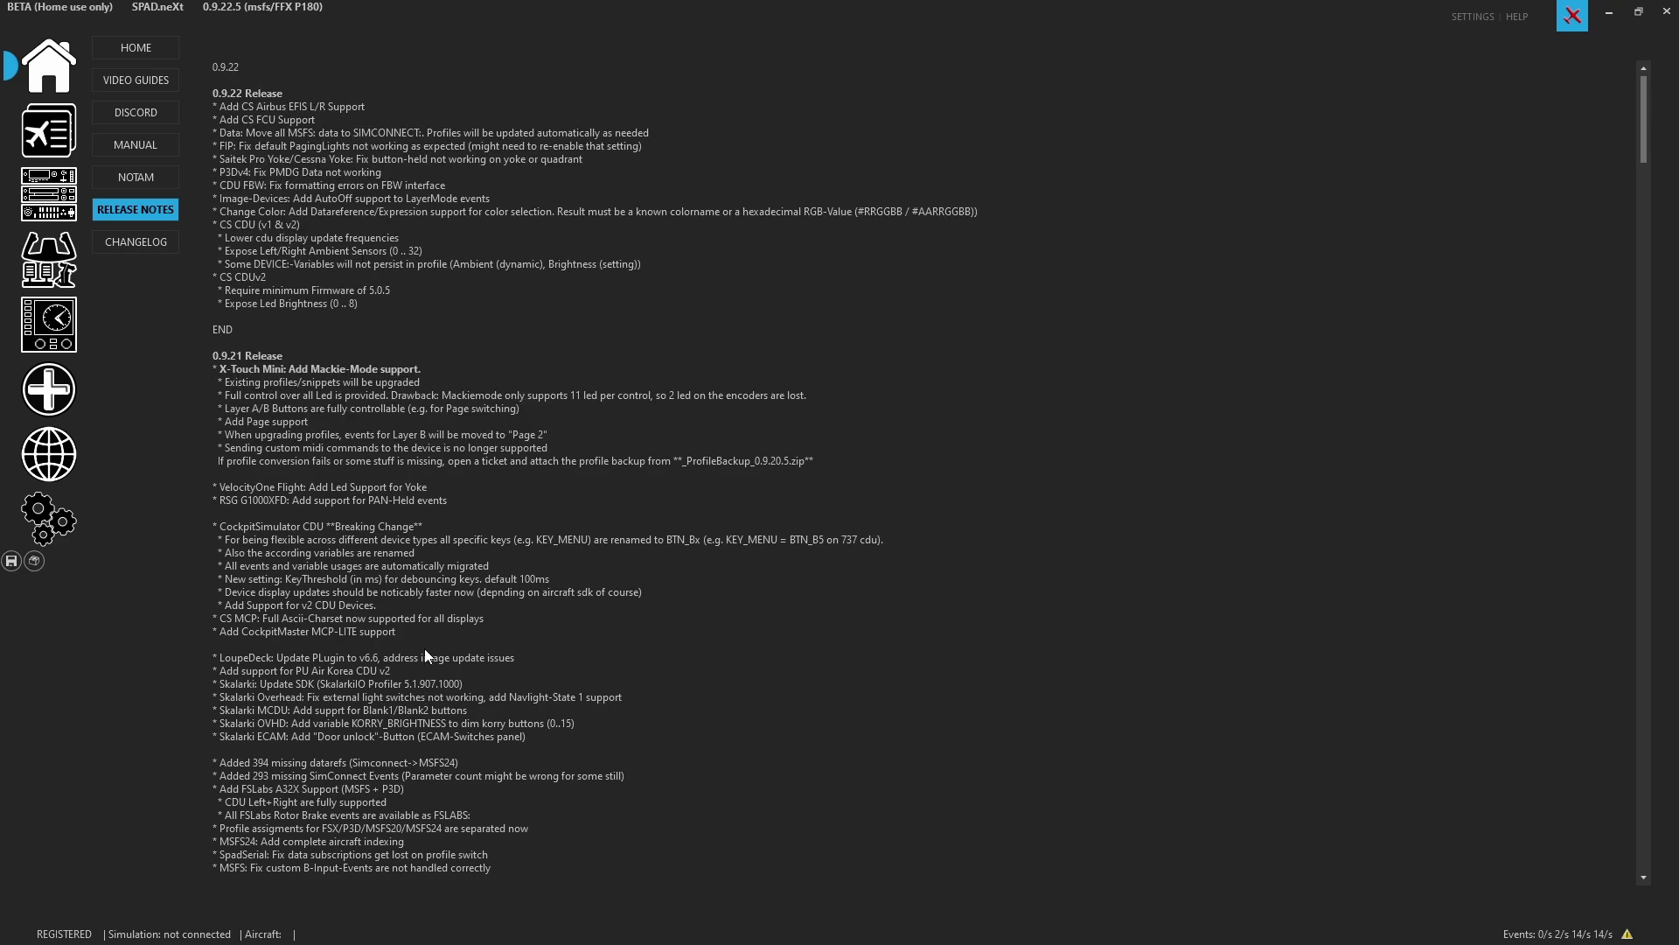
{"action": "left_click", "coordinate": [48, 194]}
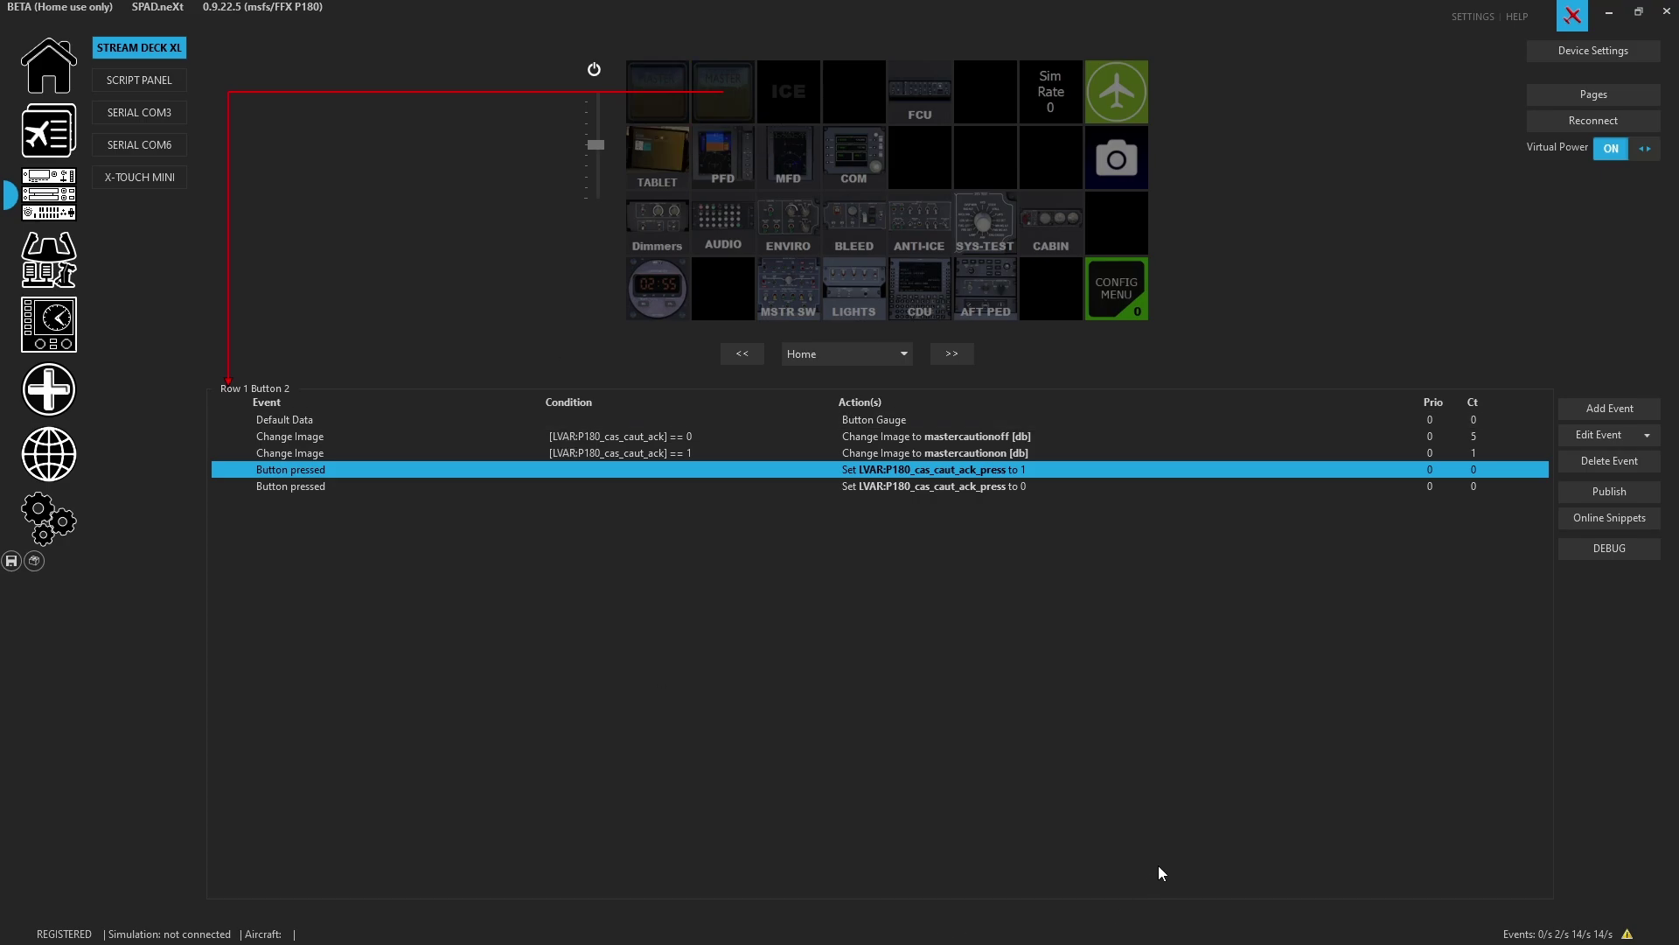
Inspect Row 1 Button 2's Change Image event options and Edit Event menu, closing both unchanged
{"action": "right_click", "coordinate": [870, 443]}
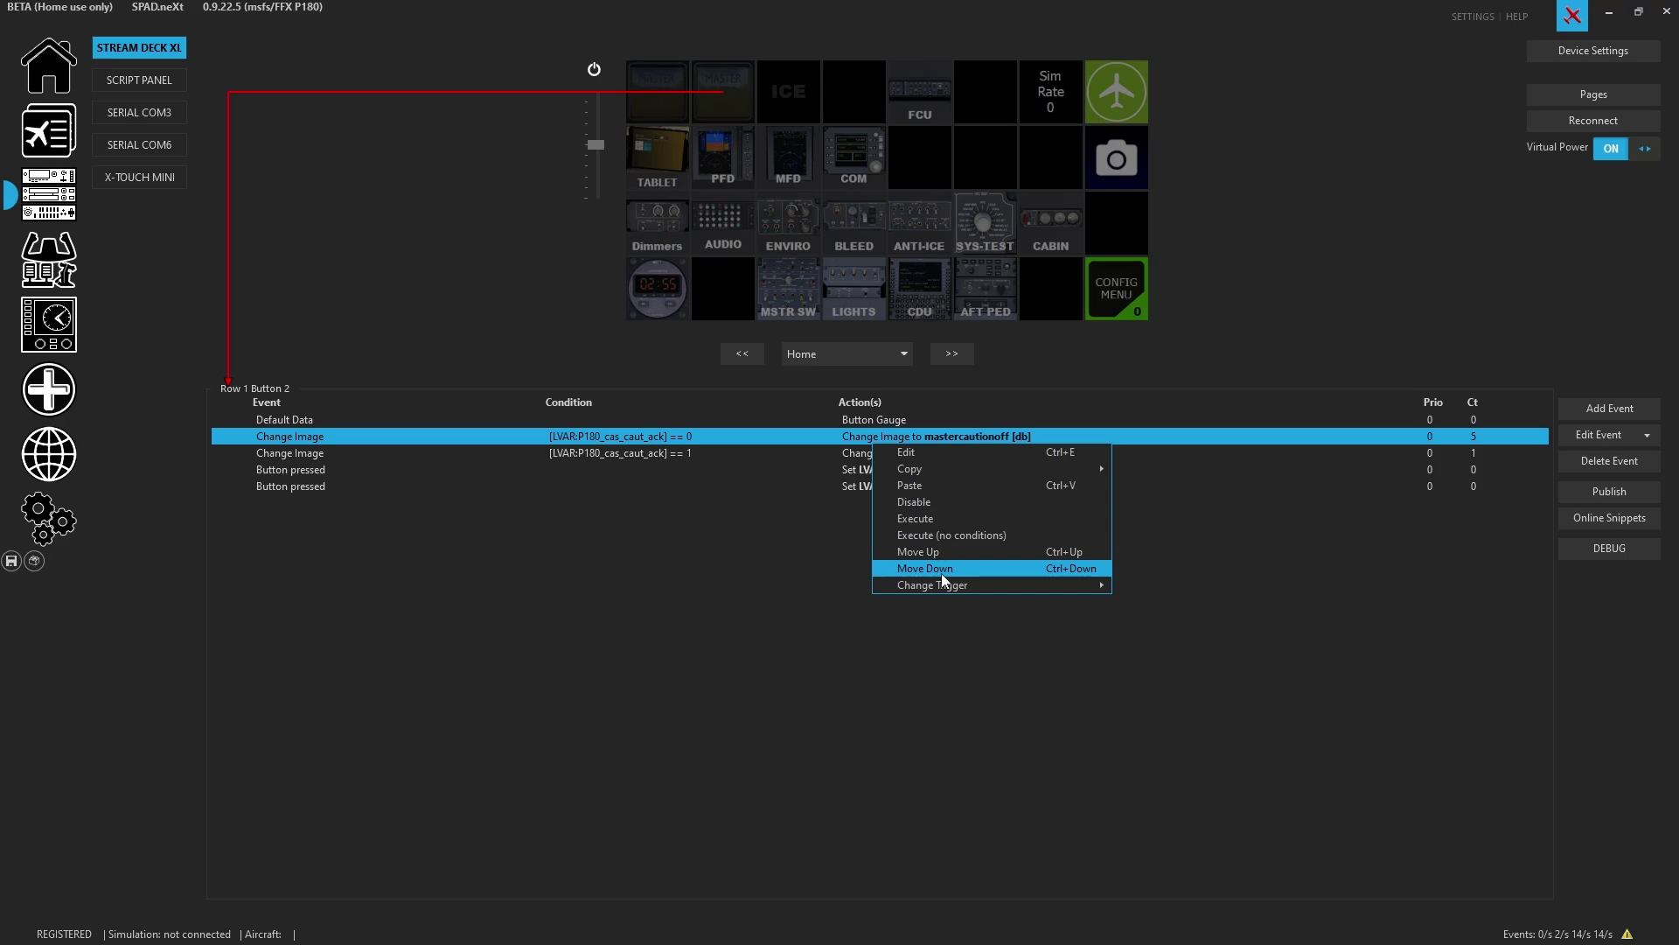
{"action": "left_click", "coordinate": [1648, 434]}
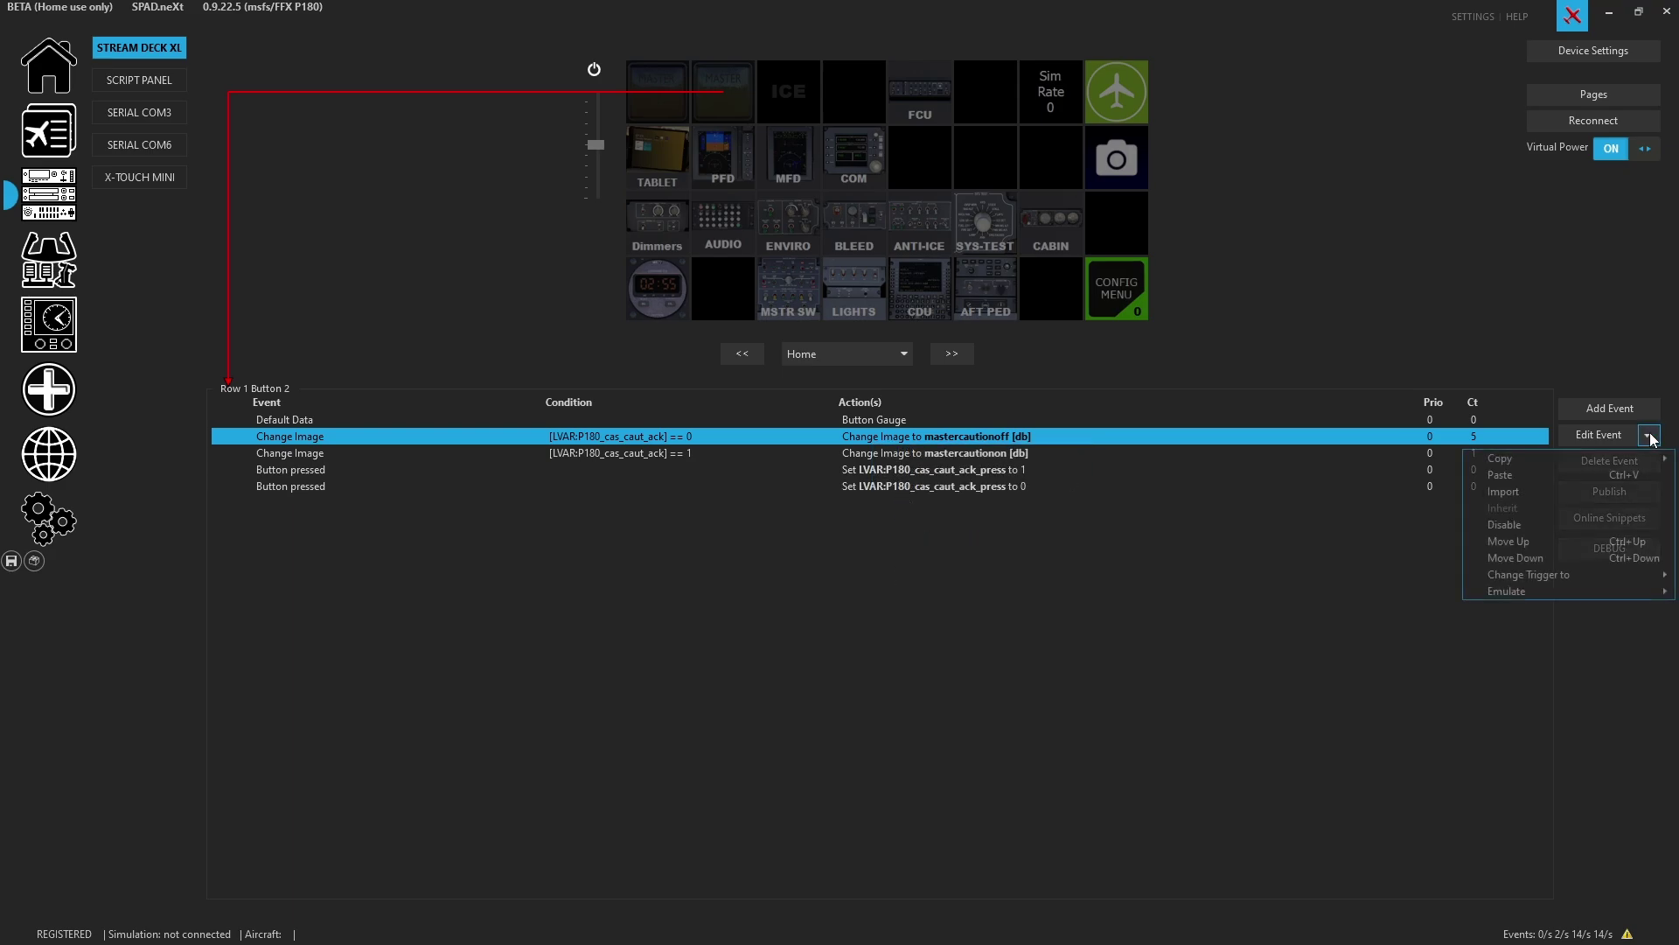
{"action": "left_click", "coordinate": [1247, 614]}
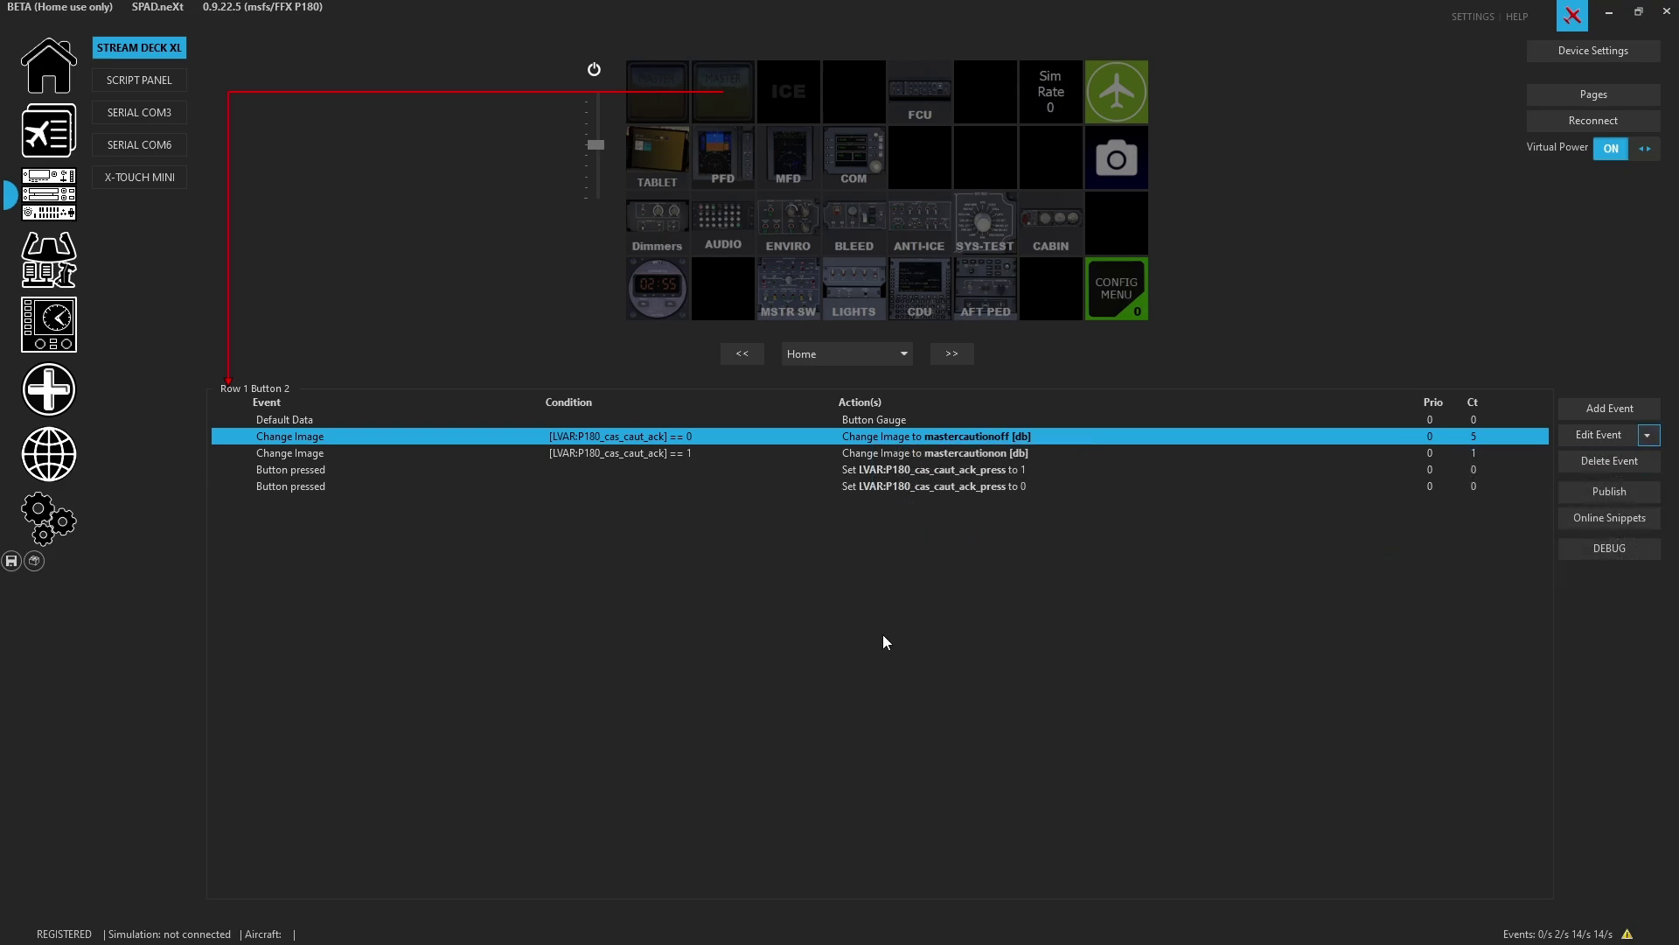
{"action": "right_click", "coordinate": [894, 443]}
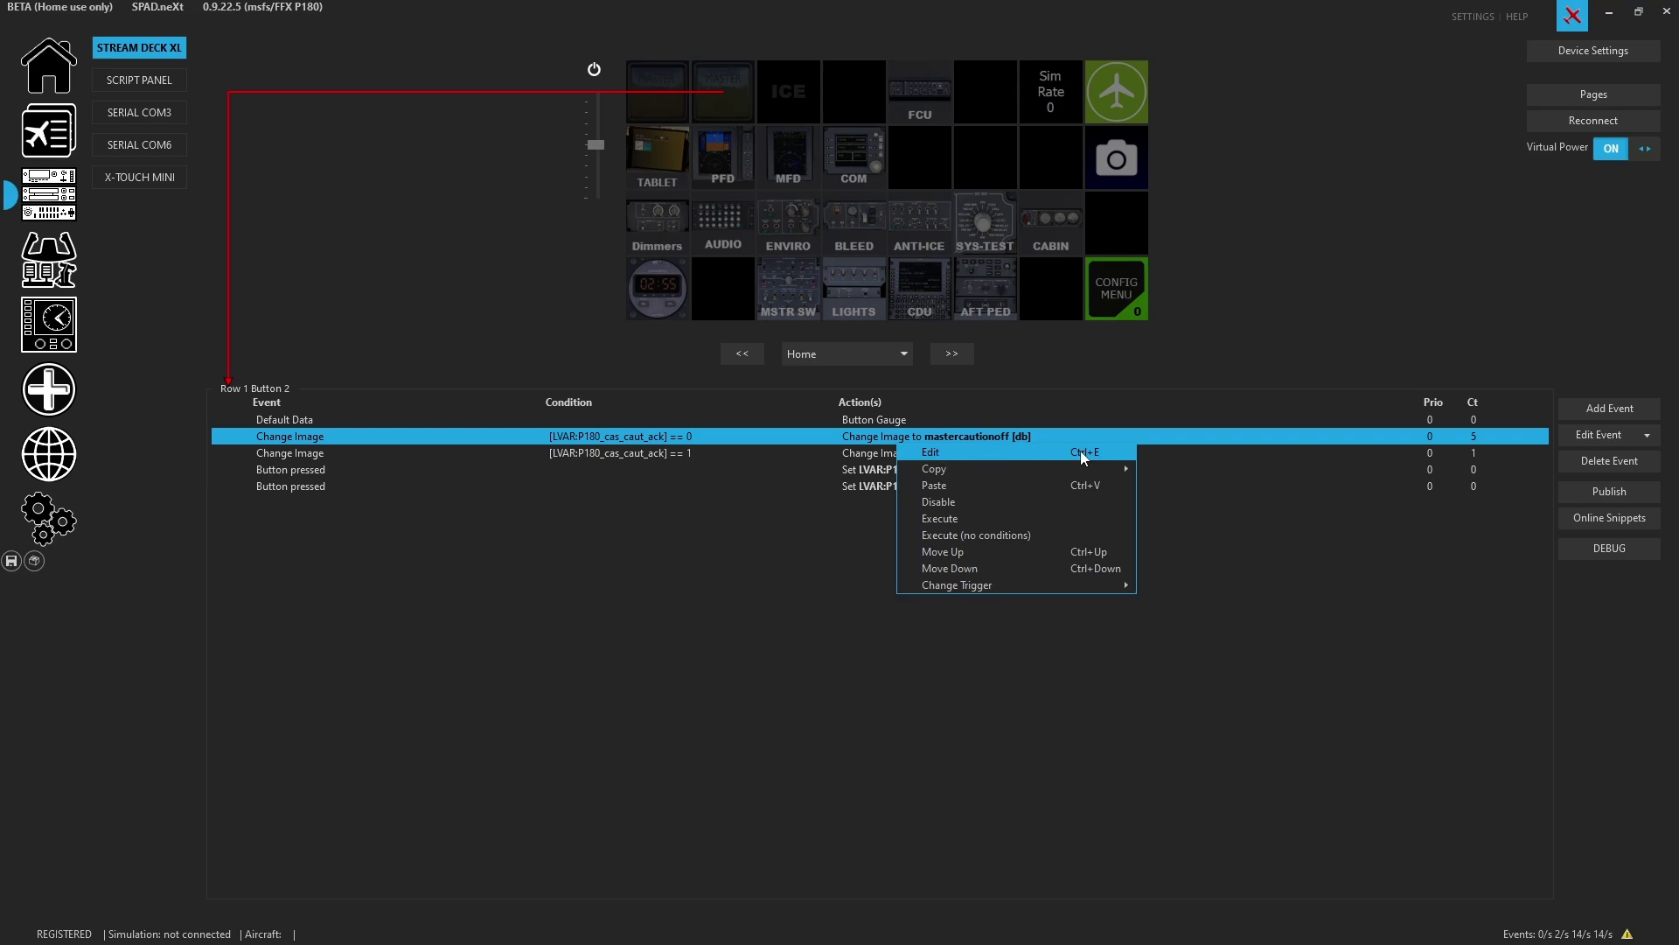
{"action": "left_click", "coordinate": [778, 564]}
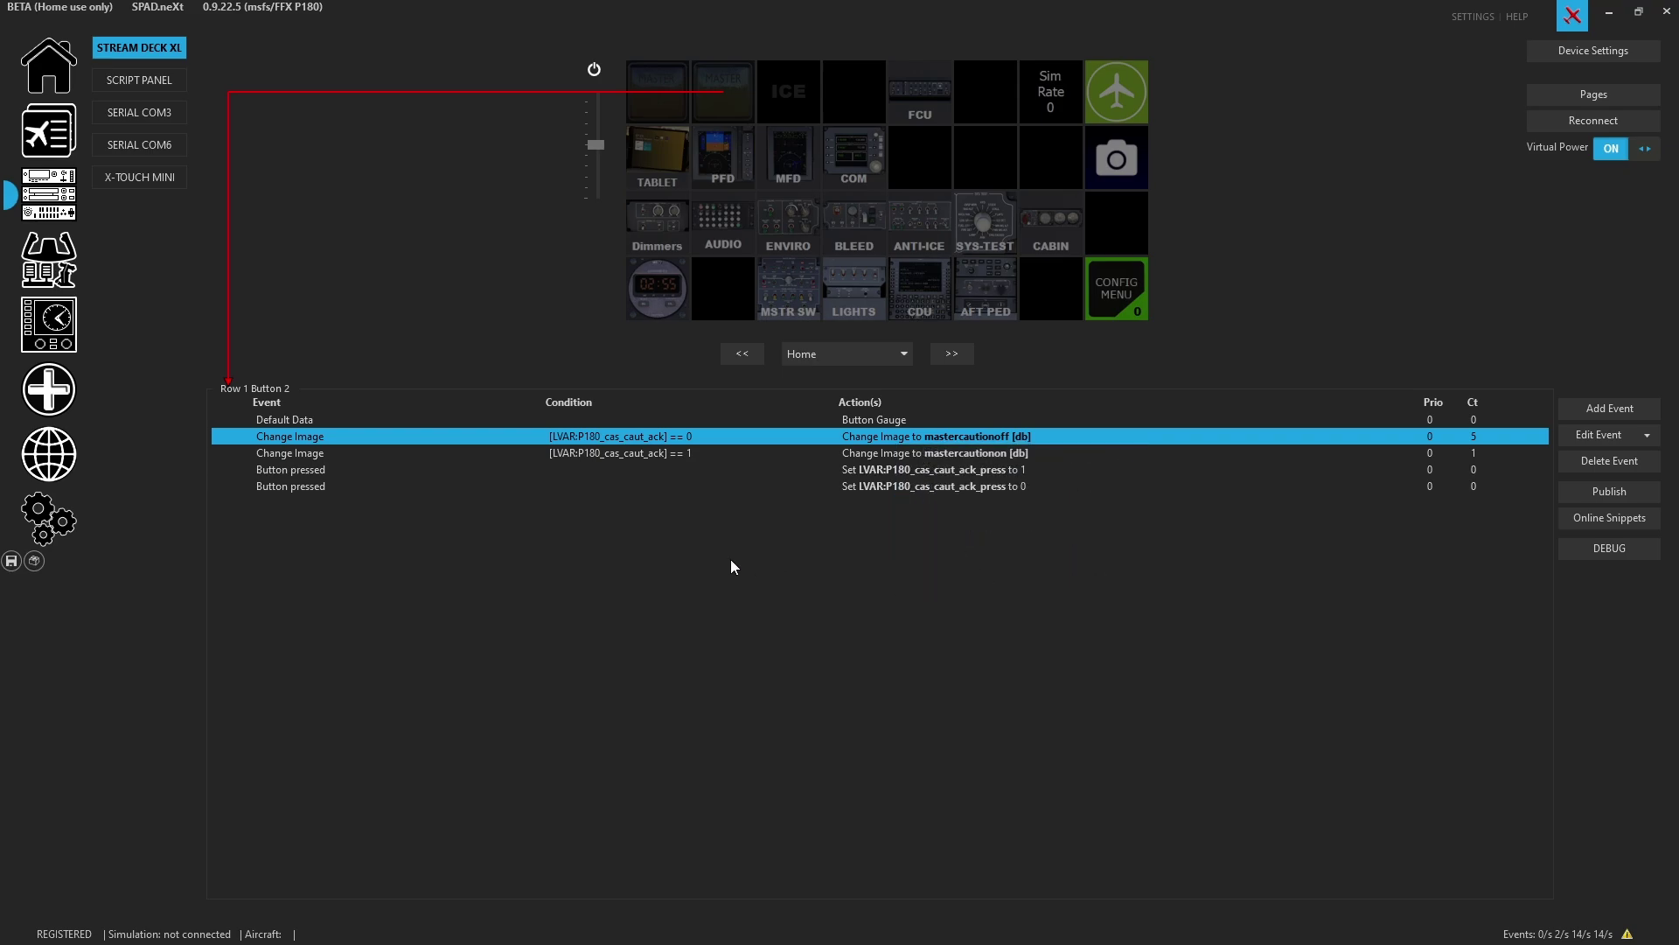
{"action": "left_click", "coordinate": [1561, 433]}
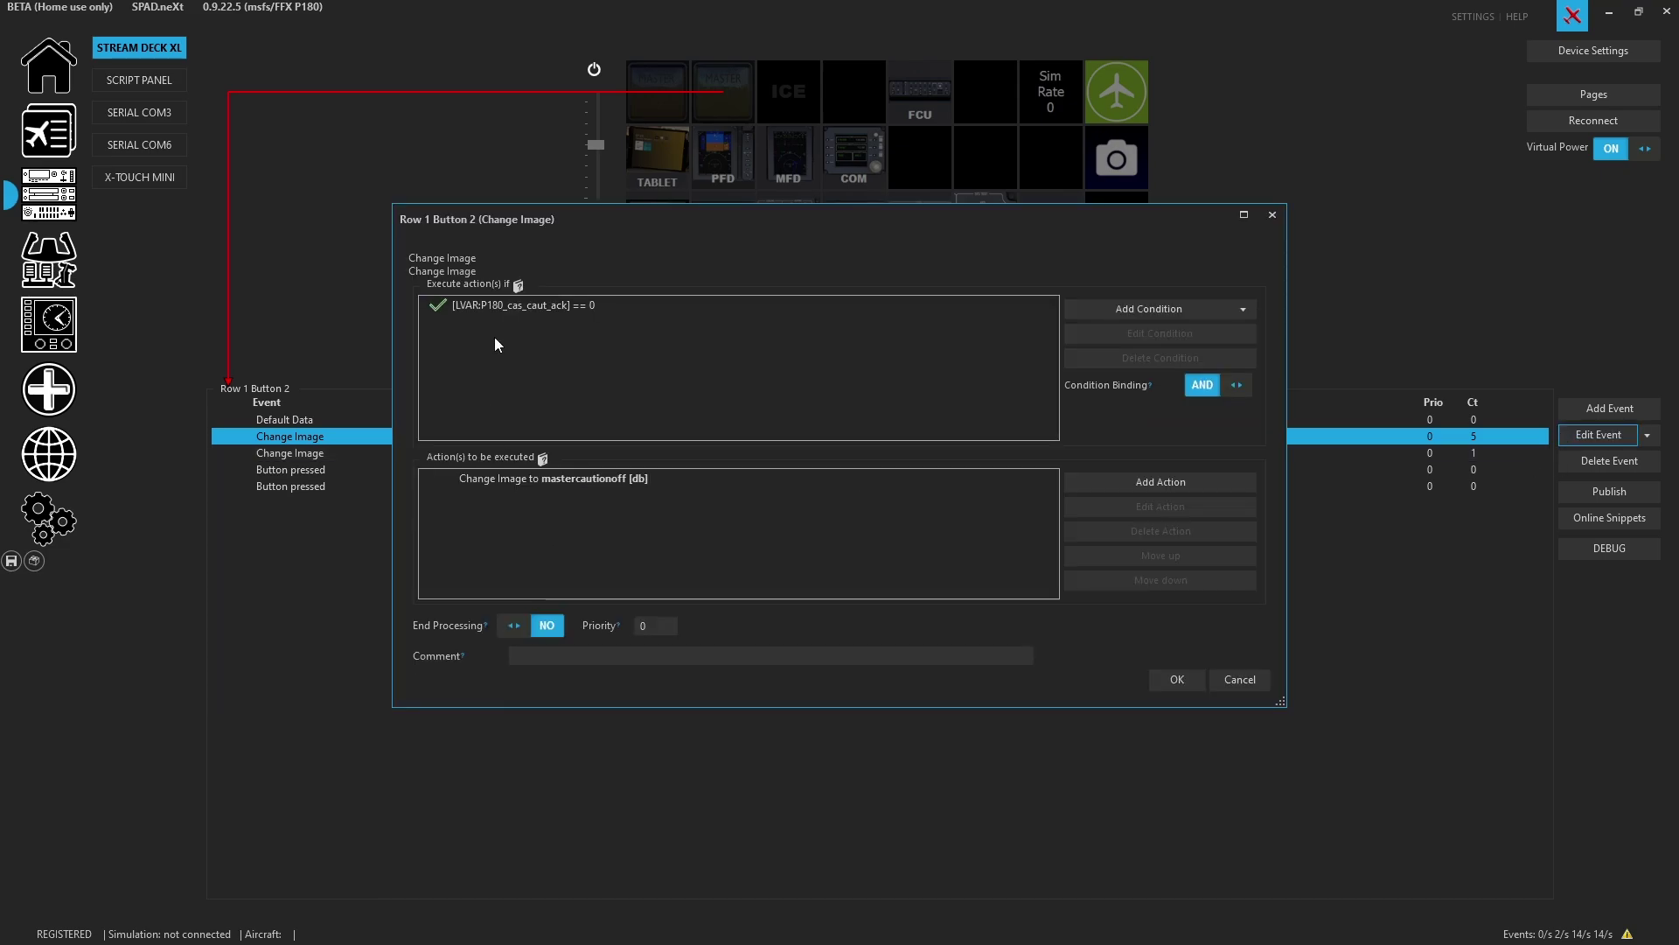
{"action": "double_click", "coordinate": [589, 476]}
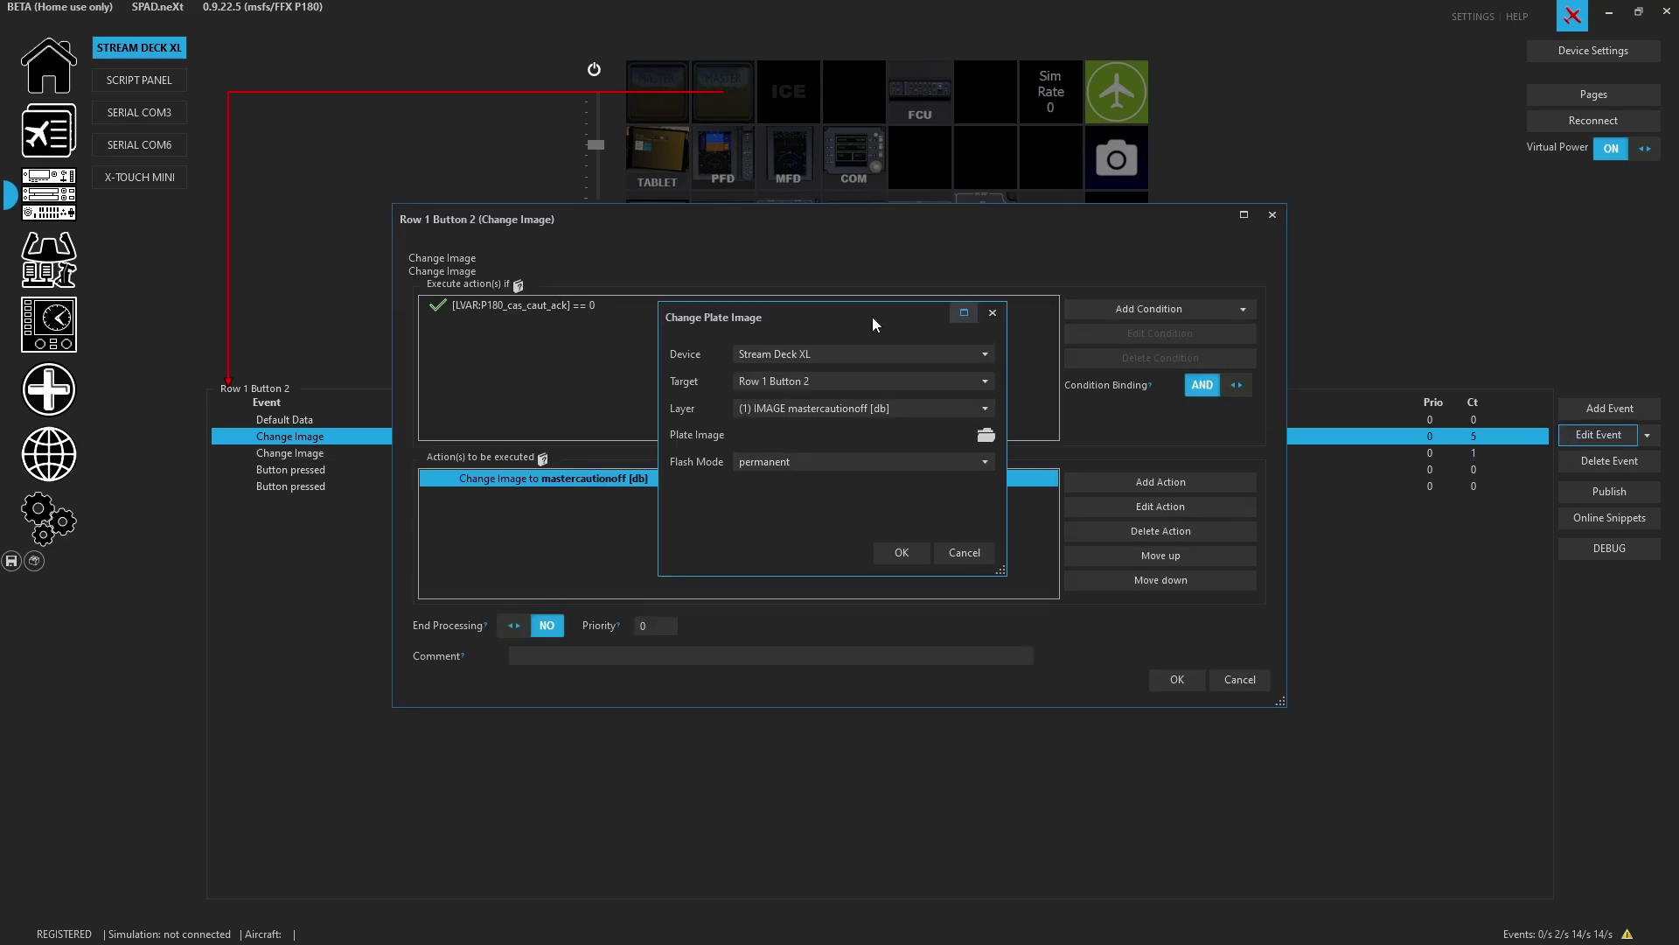
{"action": "left_click", "coordinate": [963, 552]}
{"action": "left_click", "coordinate": [1240, 679]}
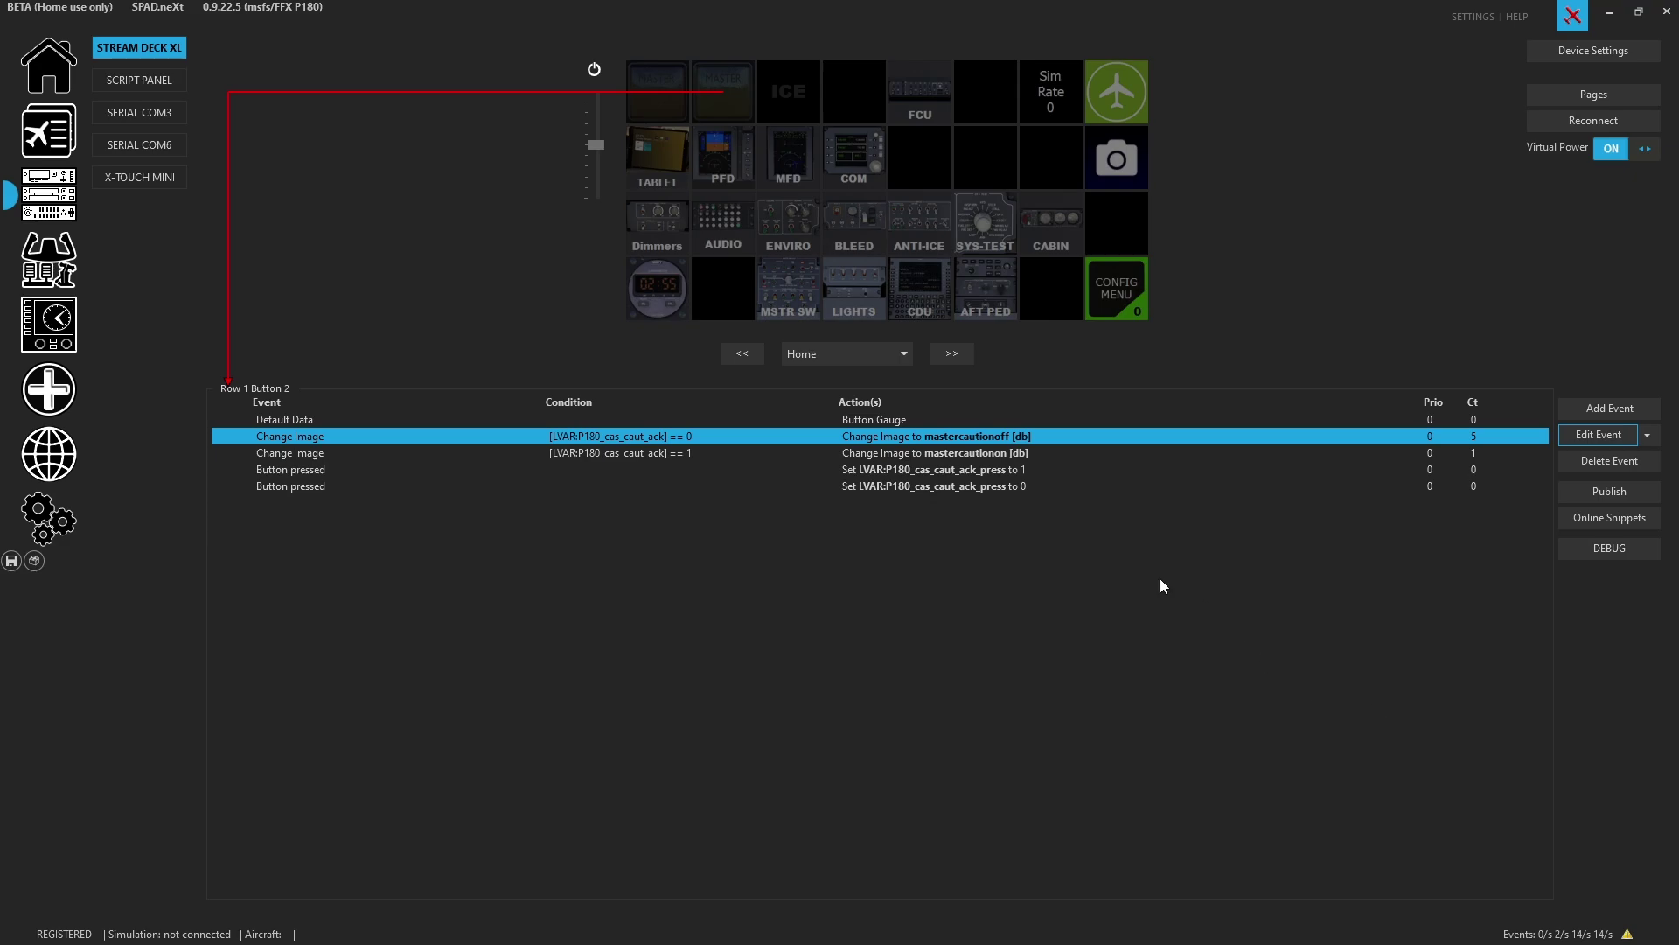
{"action": "double_click", "coordinate": [897, 439]}
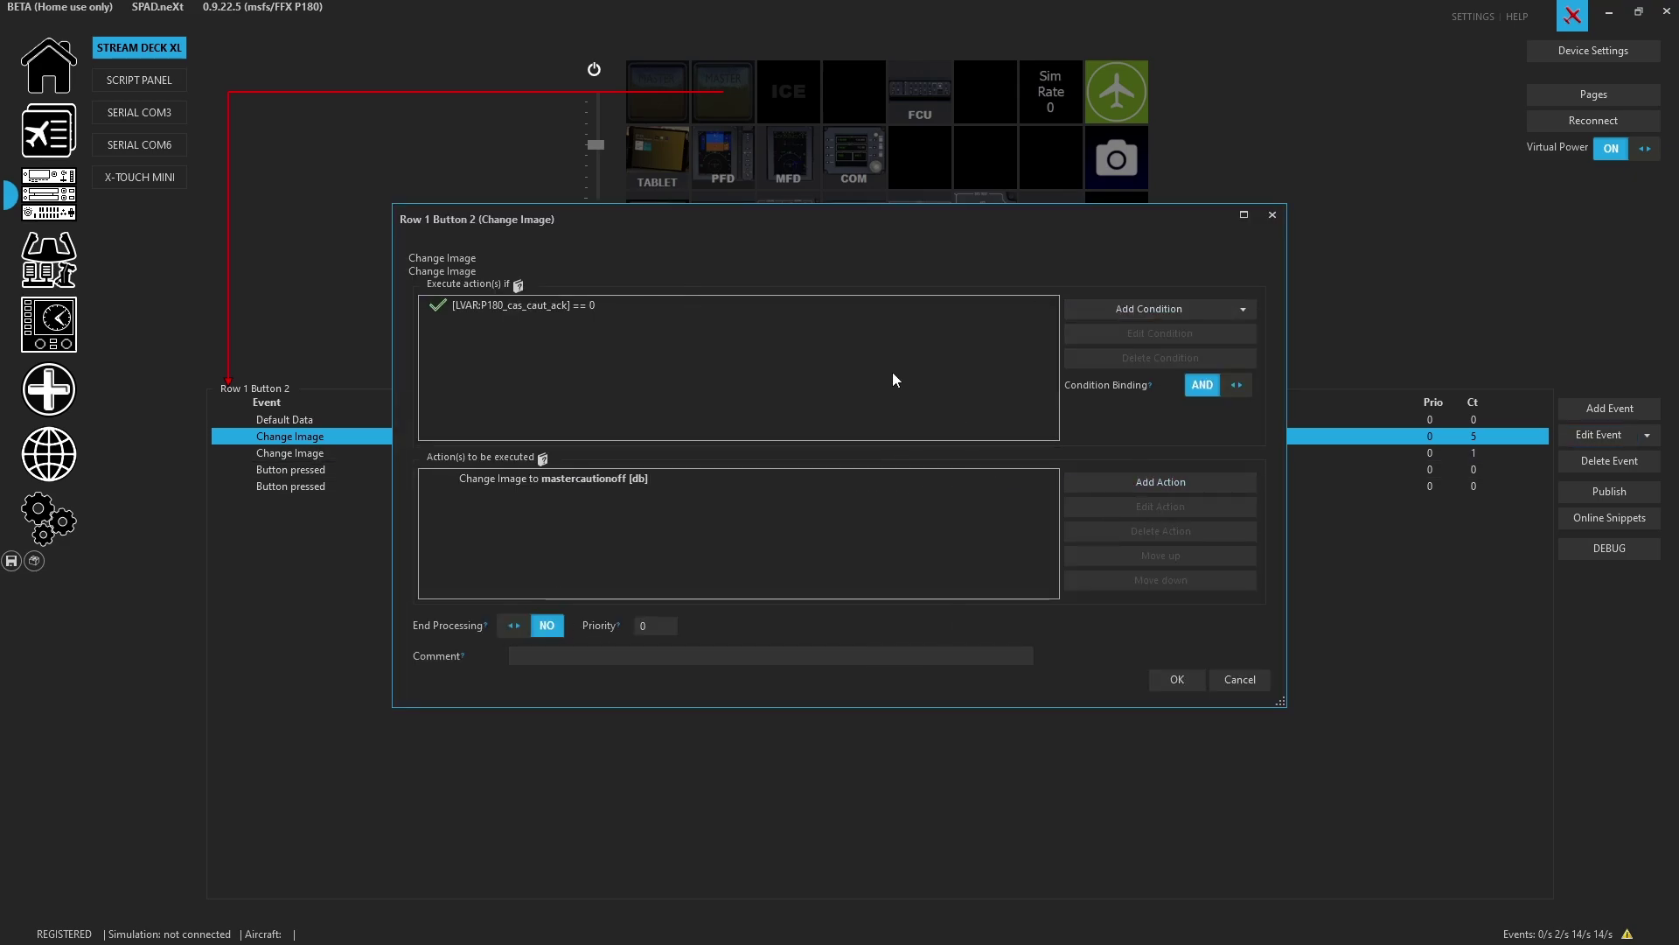
{"action": "left_click", "coordinate": [1242, 679]}
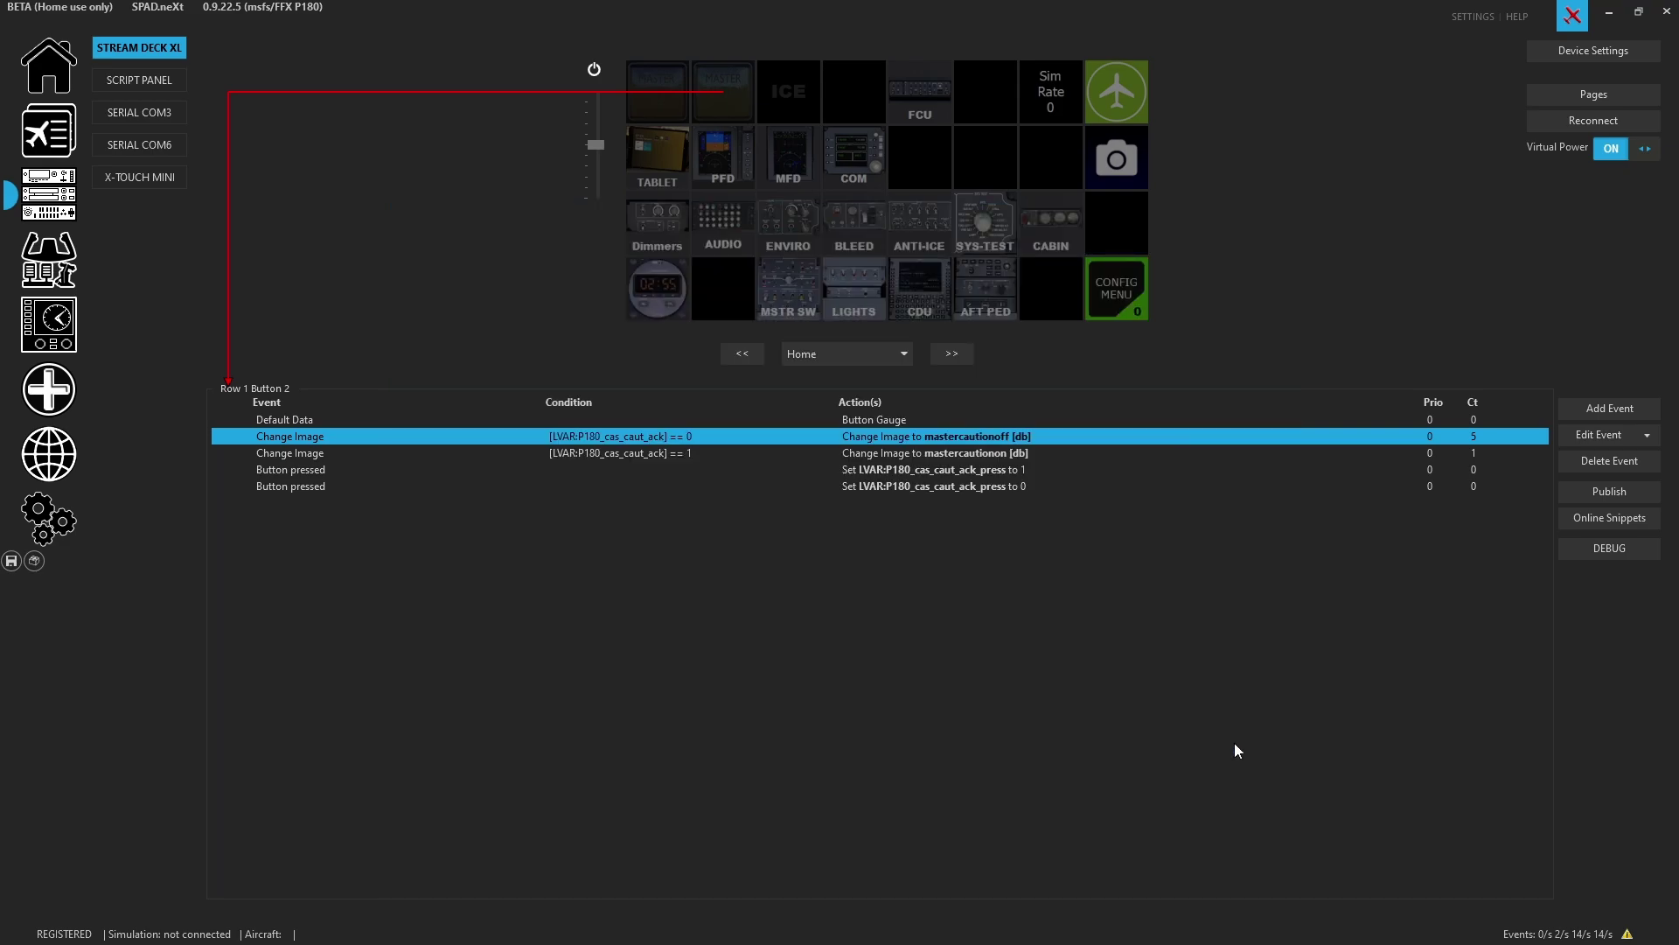
Inspect the first Button pressed event's action setting P180_cas_caut_ack_press to 1, then cancel out
{"action": "left_click", "coordinate": [957, 474]}
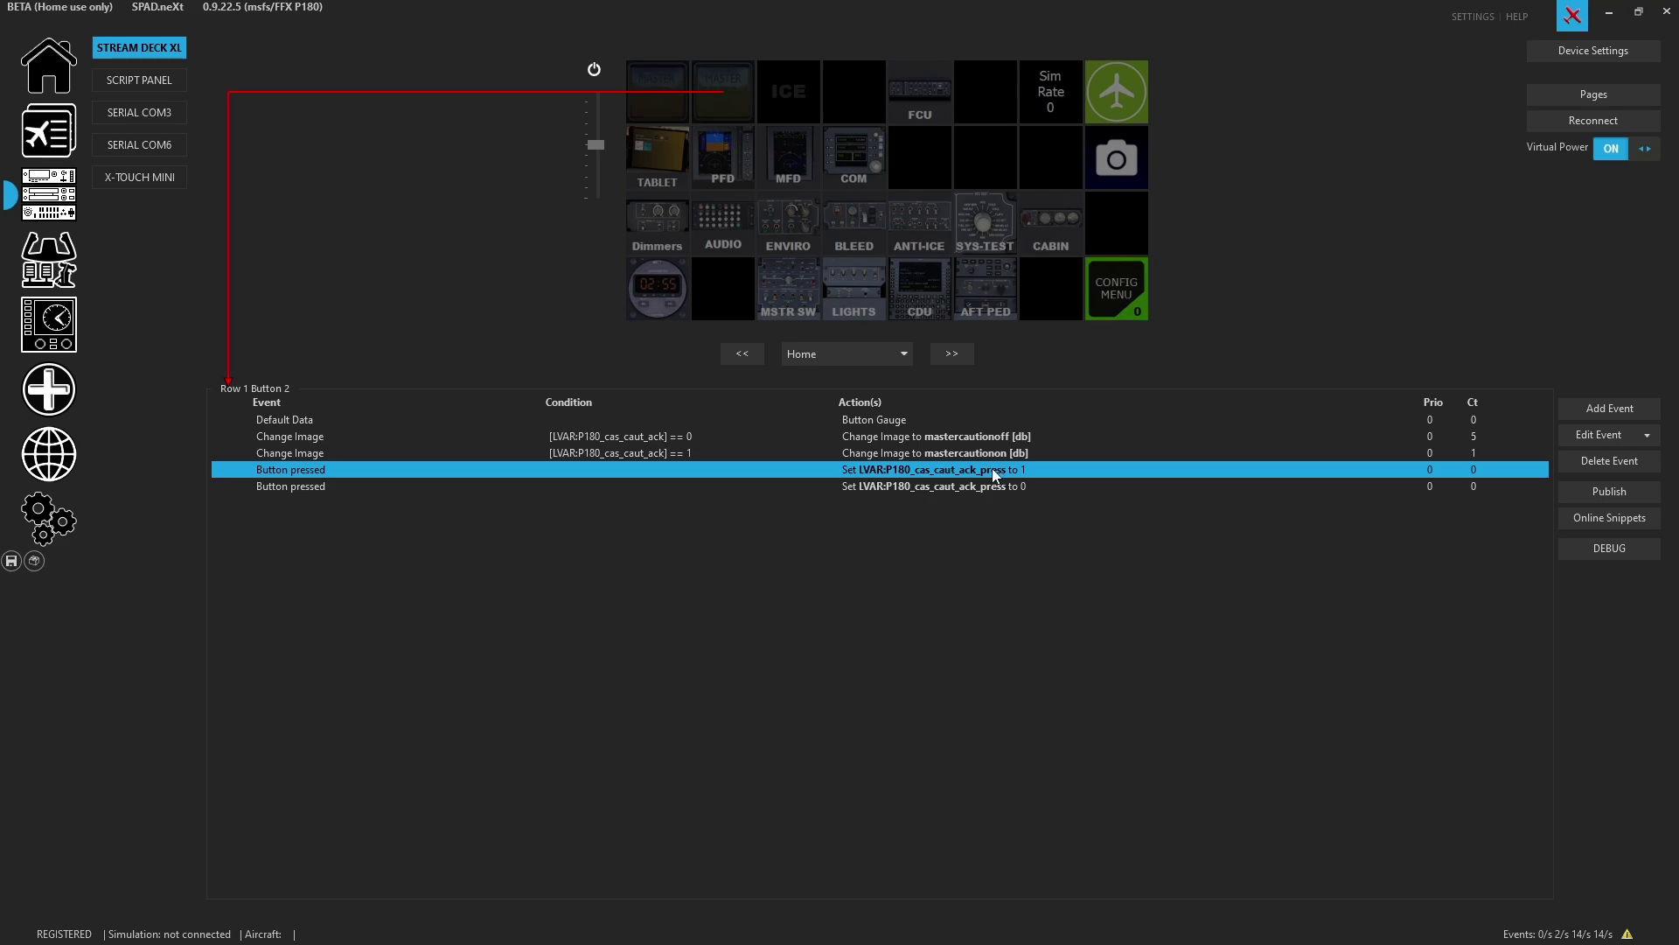
{"action": "right_click", "coordinate": [994, 474]}
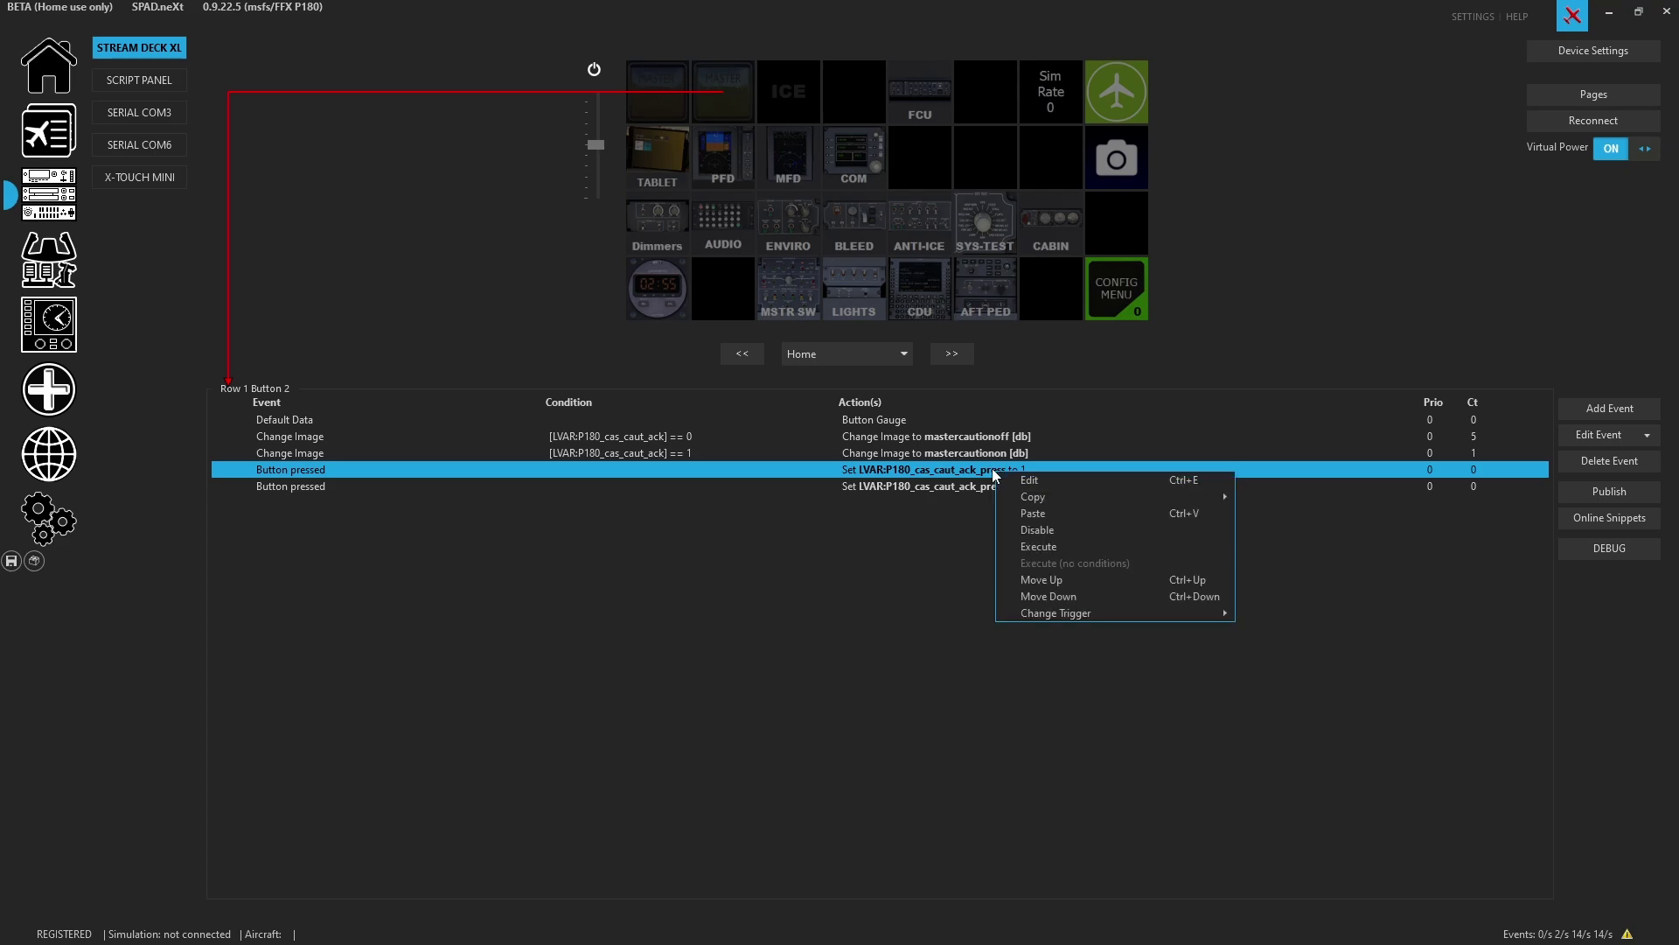
{"action": "left_click", "coordinate": [1005, 475]}
{"action": "double_click", "coordinate": [1005, 474]}
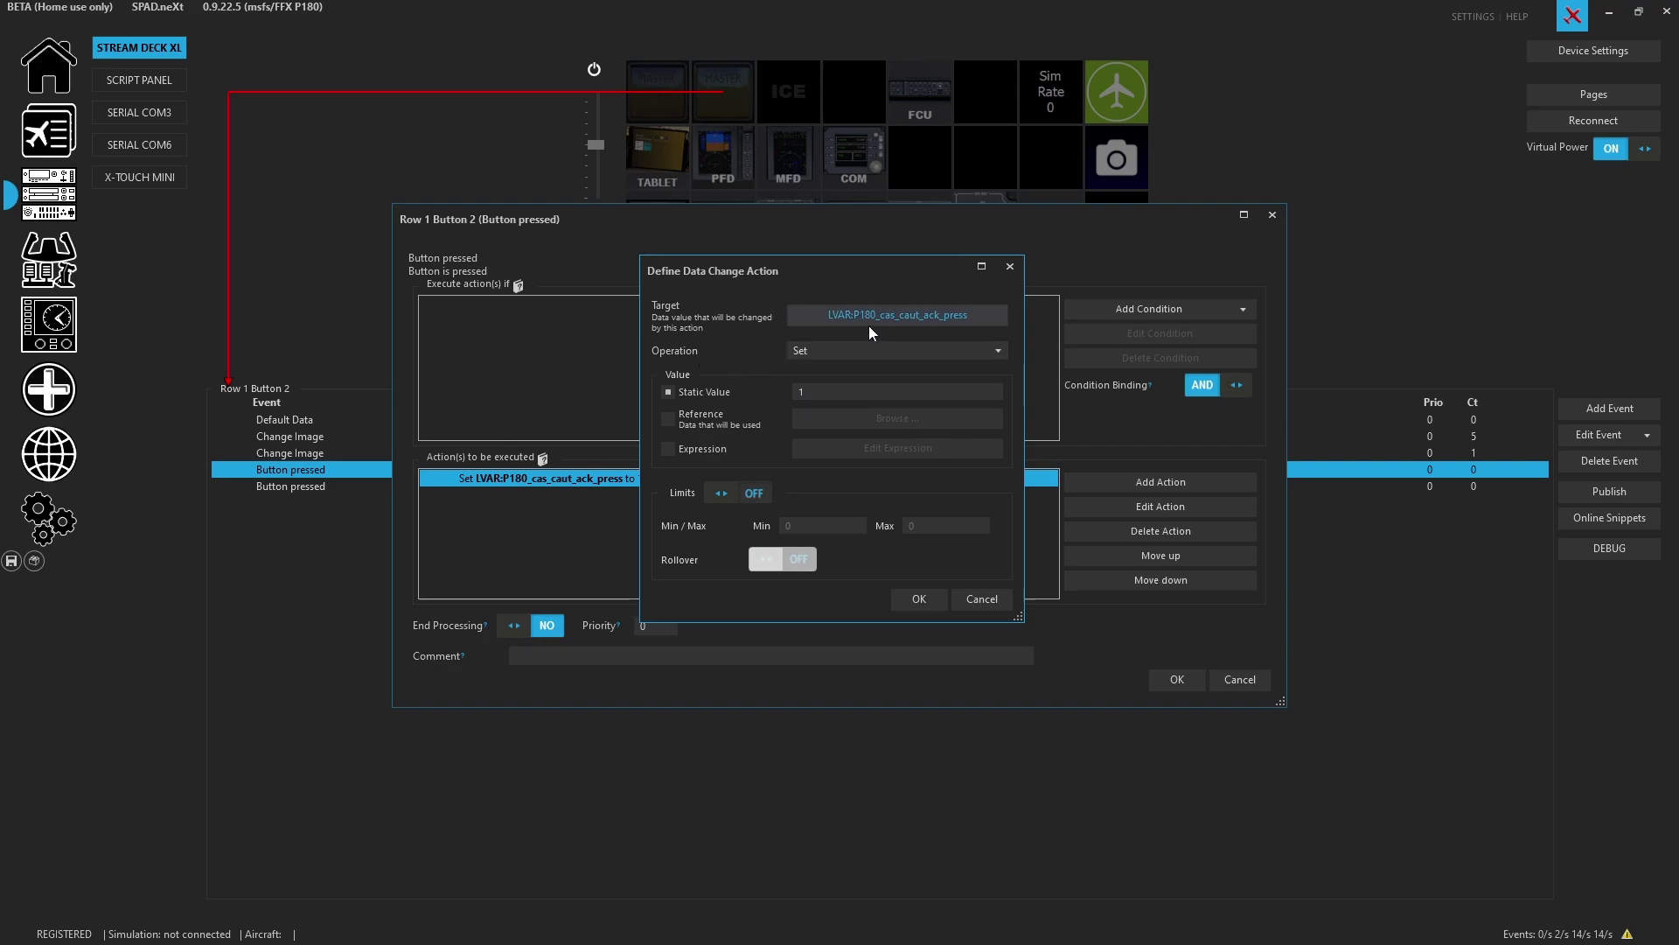
{"action": "left_click", "coordinate": [992, 605]}
{"action": "left_click", "coordinate": [1259, 681]}
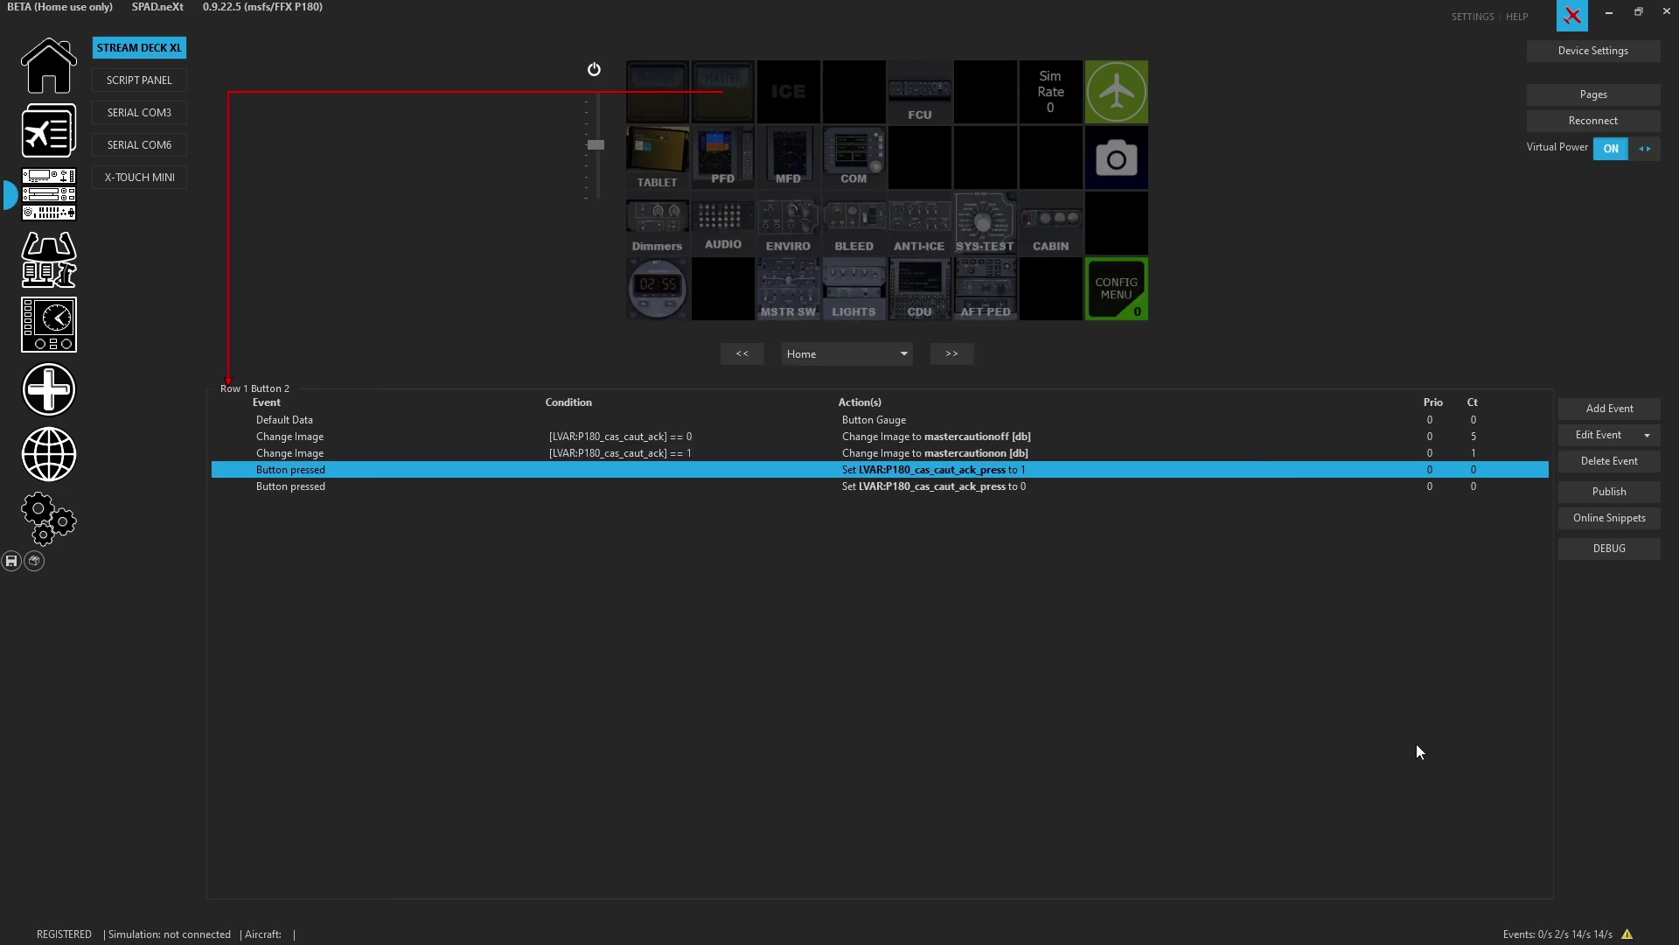
{"action": "left_click", "coordinate": [1011, 487]}
Delete the Button pressed event that sets LVAR P180_cas_caut_ack_press to 0
{"action": "right_click", "coordinate": [1008, 493]}
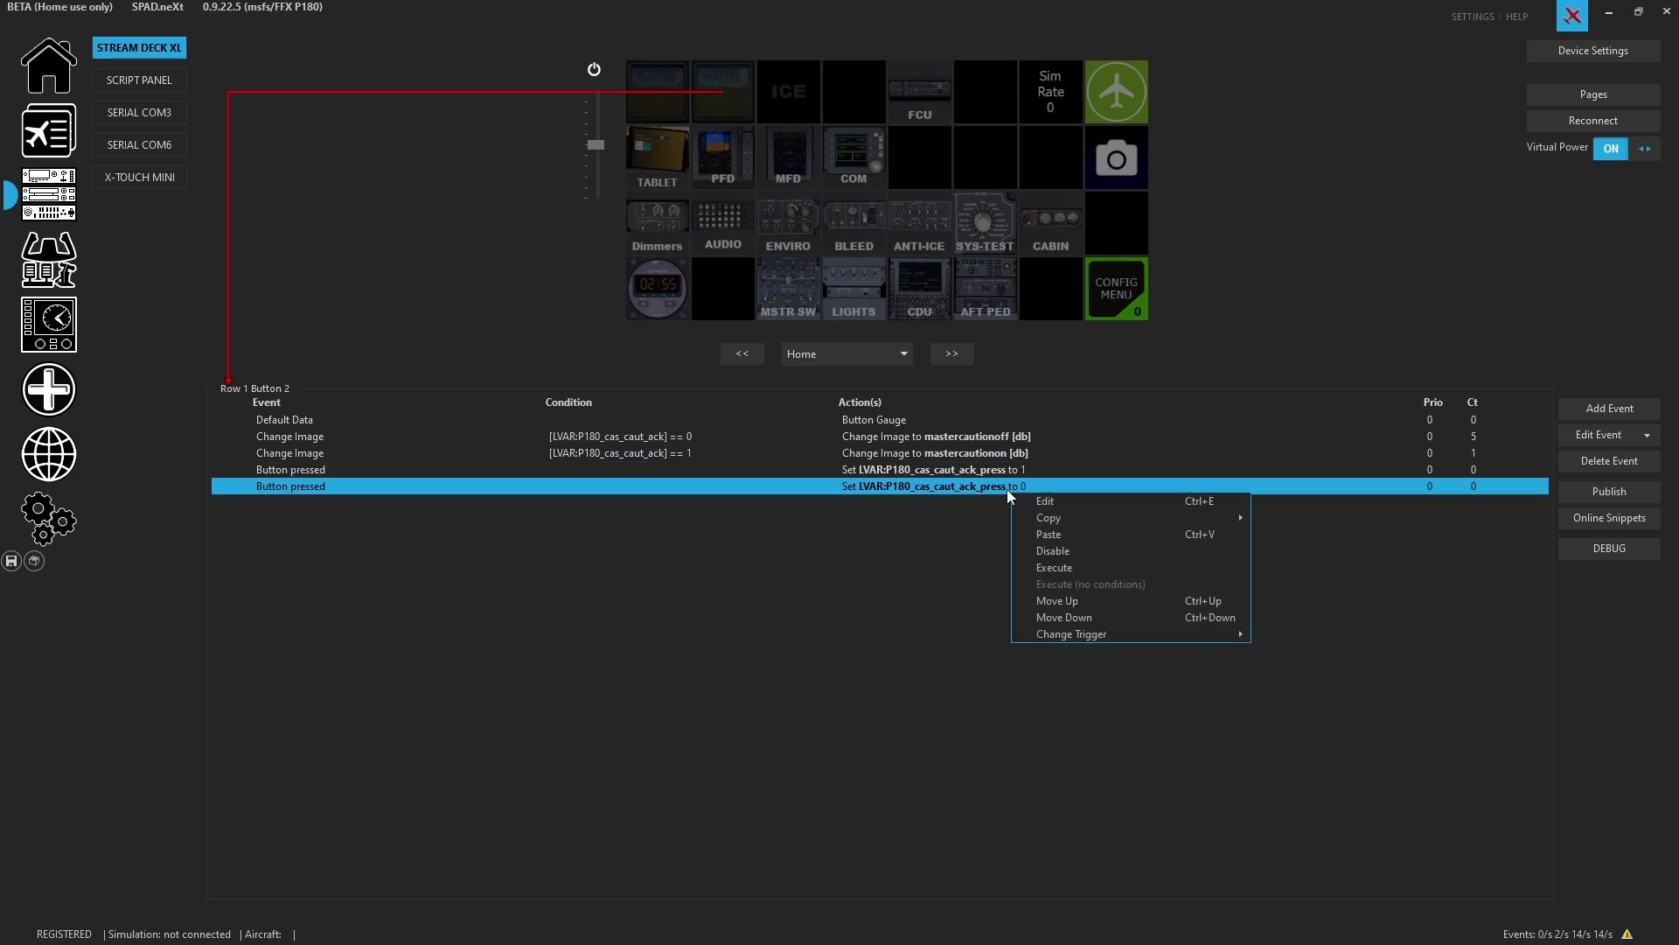
{"action": "left_click", "coordinate": [1075, 574]}
{"action": "left_click", "coordinate": [1592, 463]}
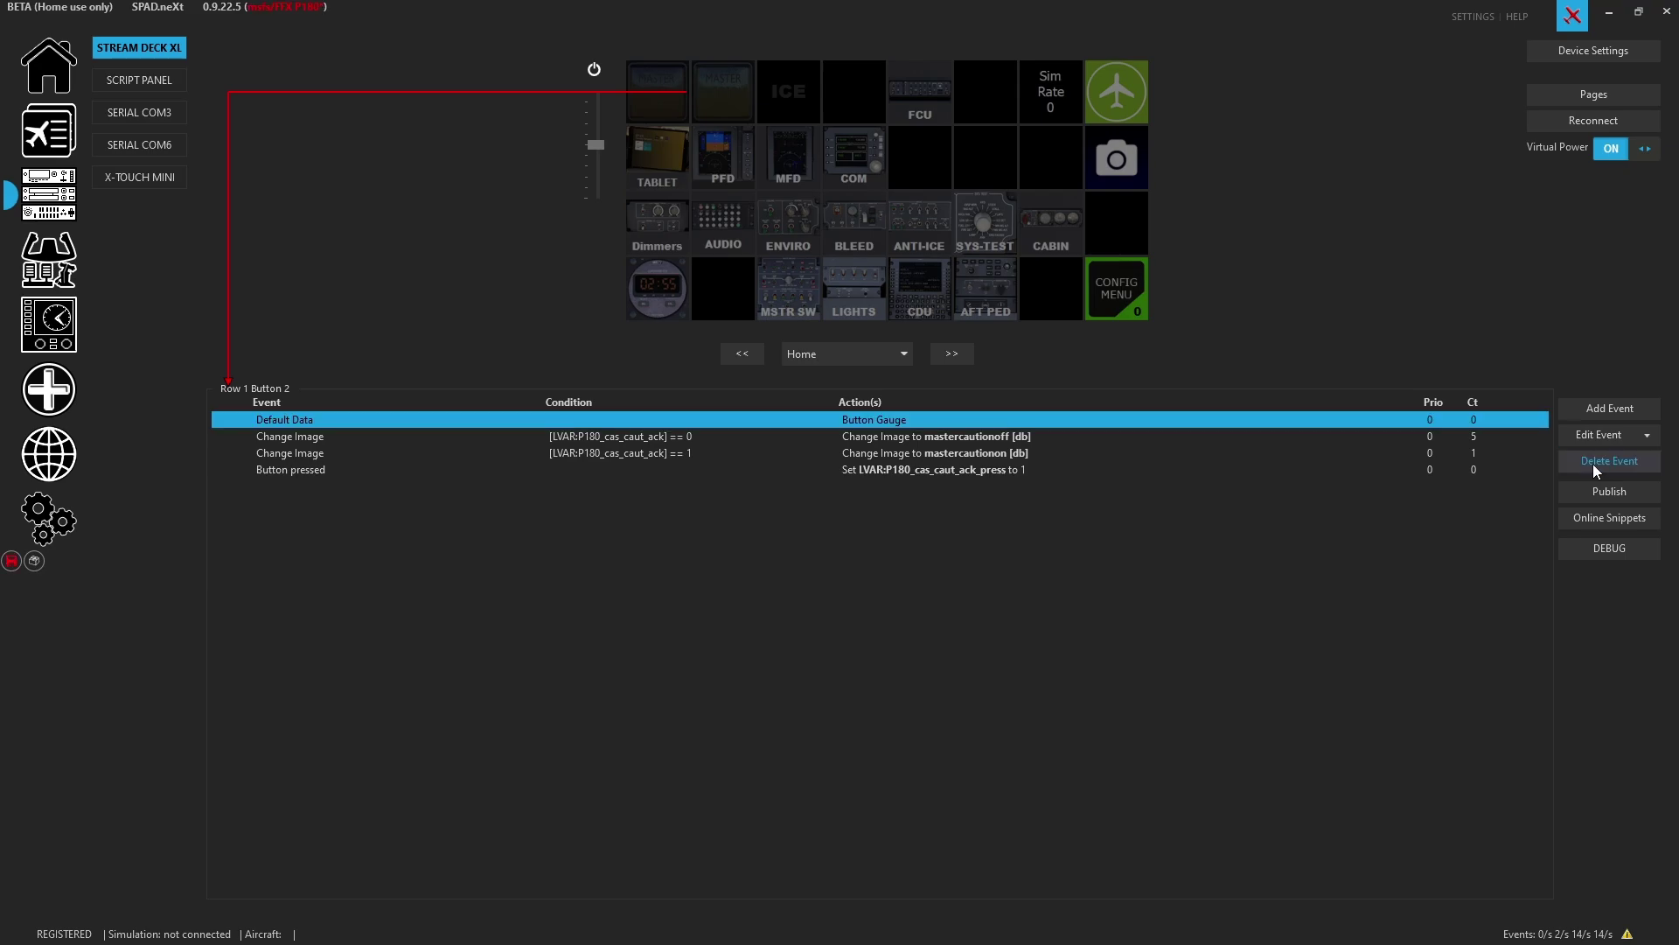
{"action": "left_click", "coordinate": [953, 471]}
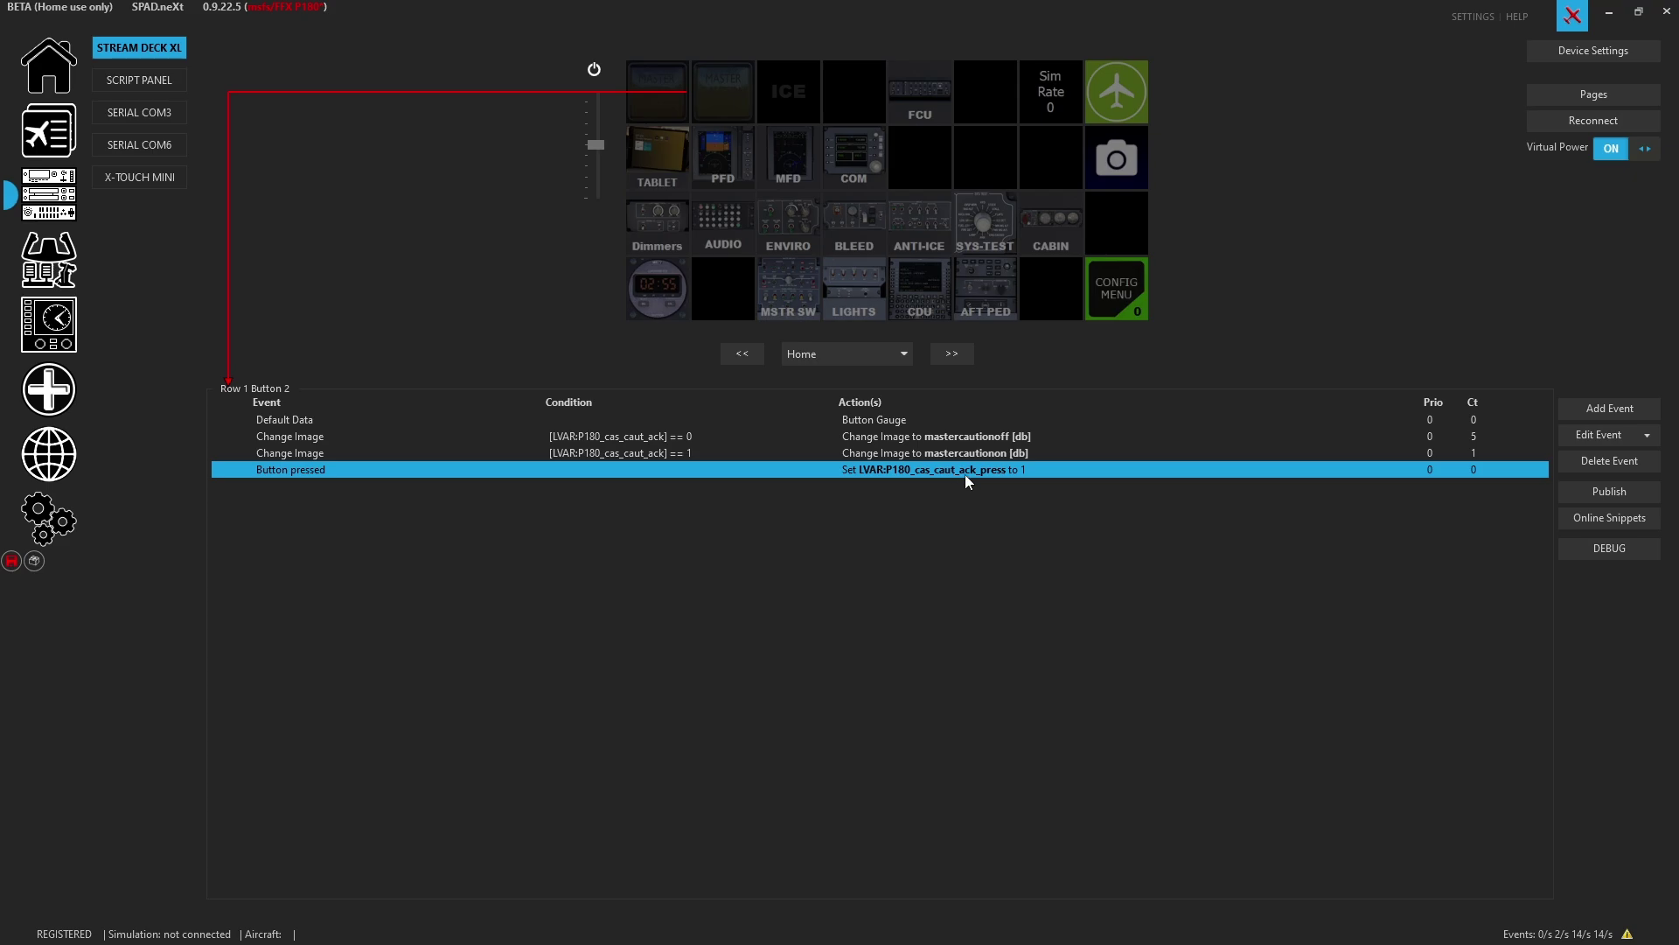
Copy the Button pressed event that sets P180_cas_caut_ack_press to 1
{"action": "right_click", "coordinate": [965, 475]}
{"action": "mouse_move", "coordinate": [1113, 503]}
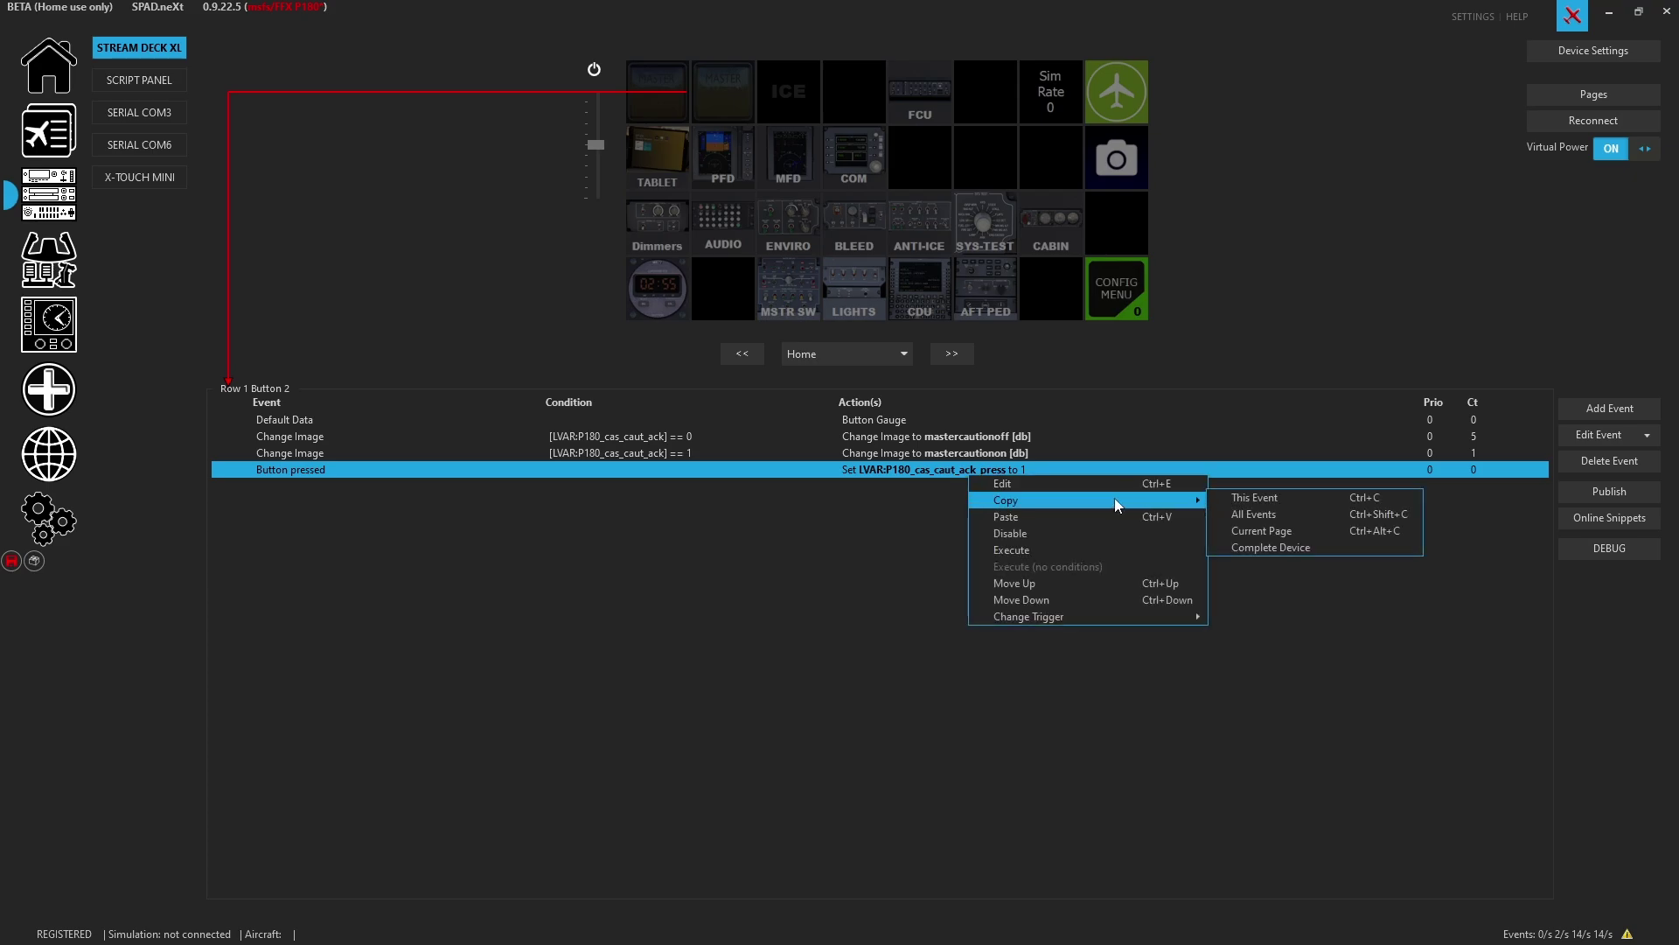
{"action": "left_click", "coordinate": [1325, 496]}
{"action": "left_click", "coordinate": [1650, 436]}
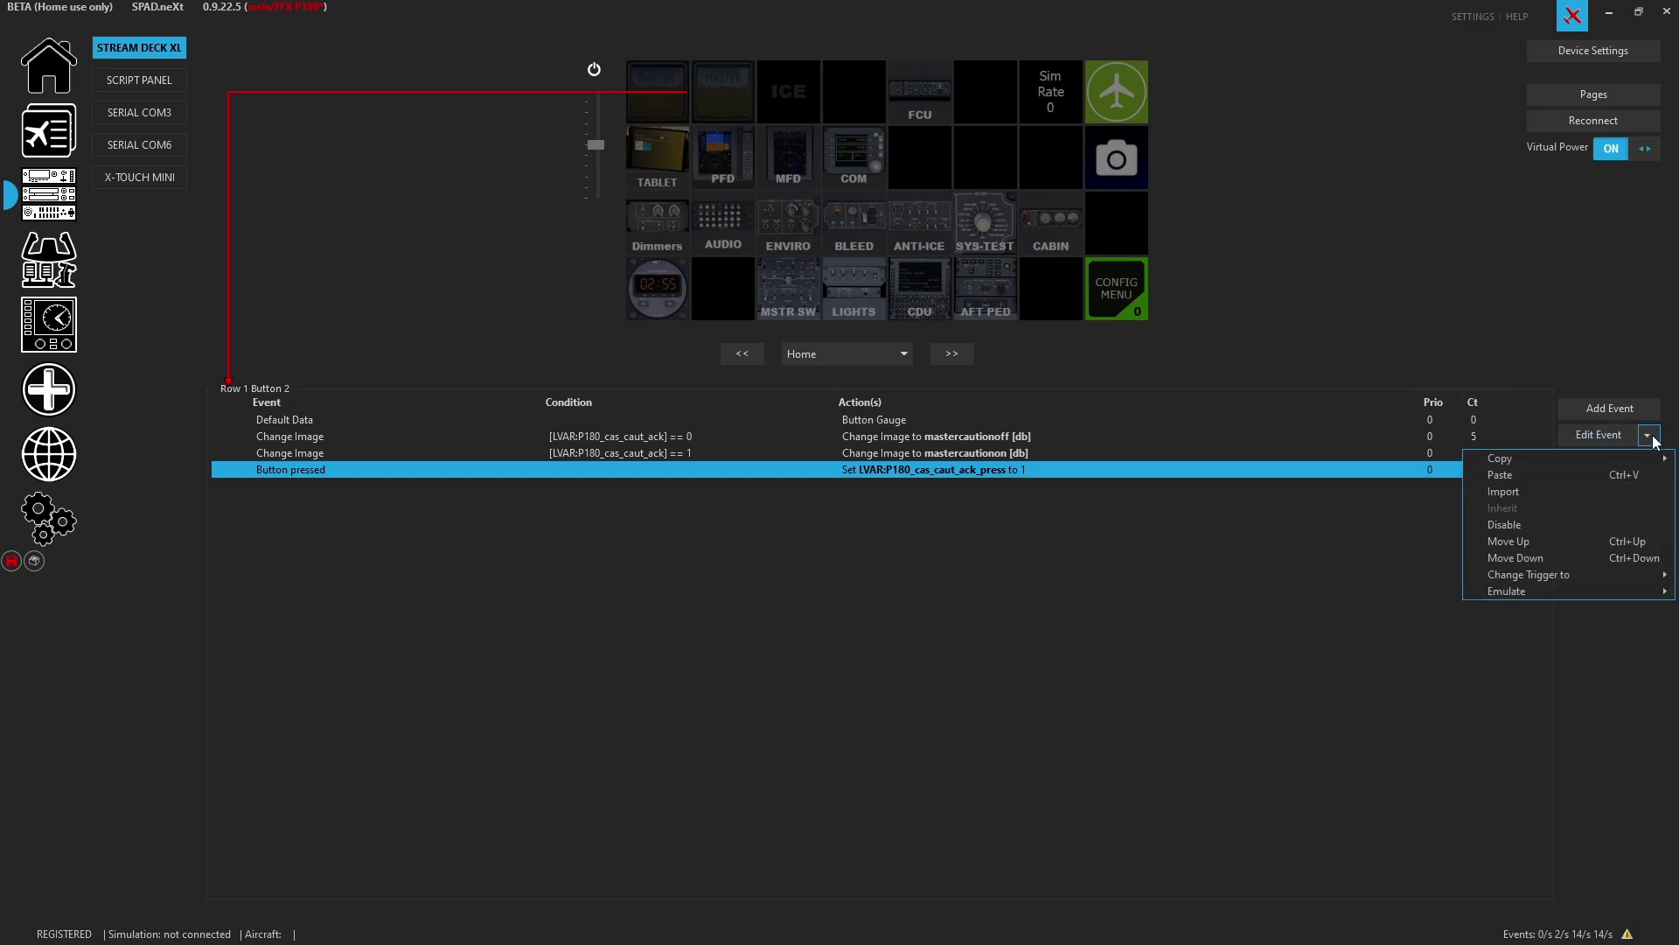
{"action": "left_click", "coordinate": [1207, 768]}
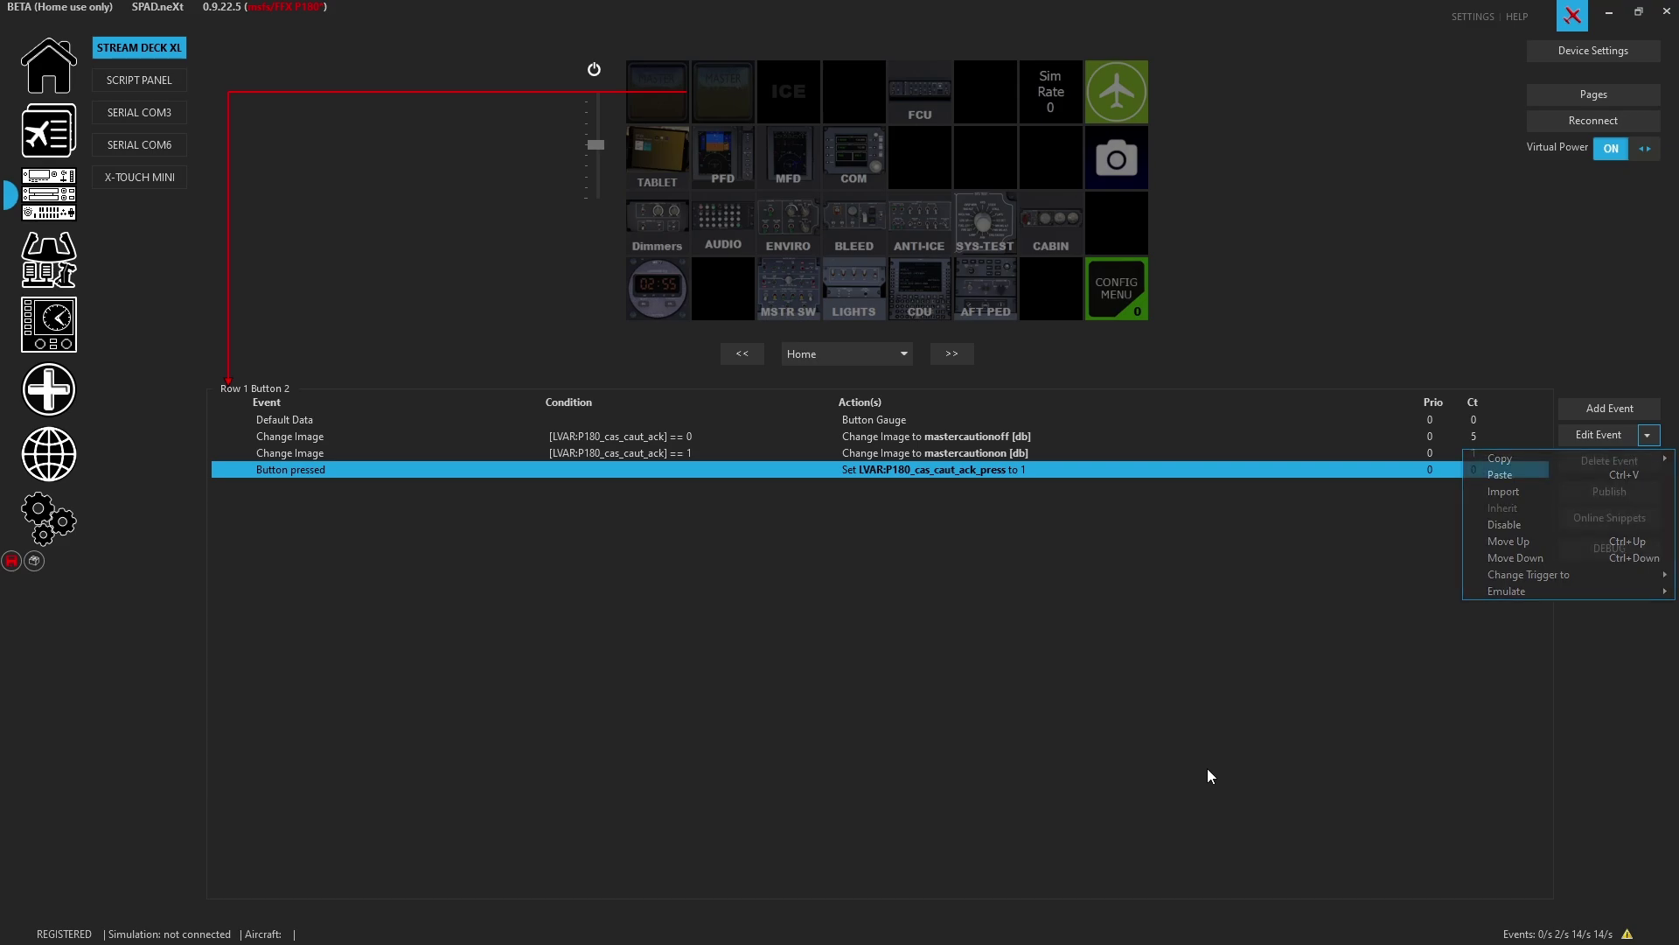
{"action": "right_click", "coordinate": [908, 469]}
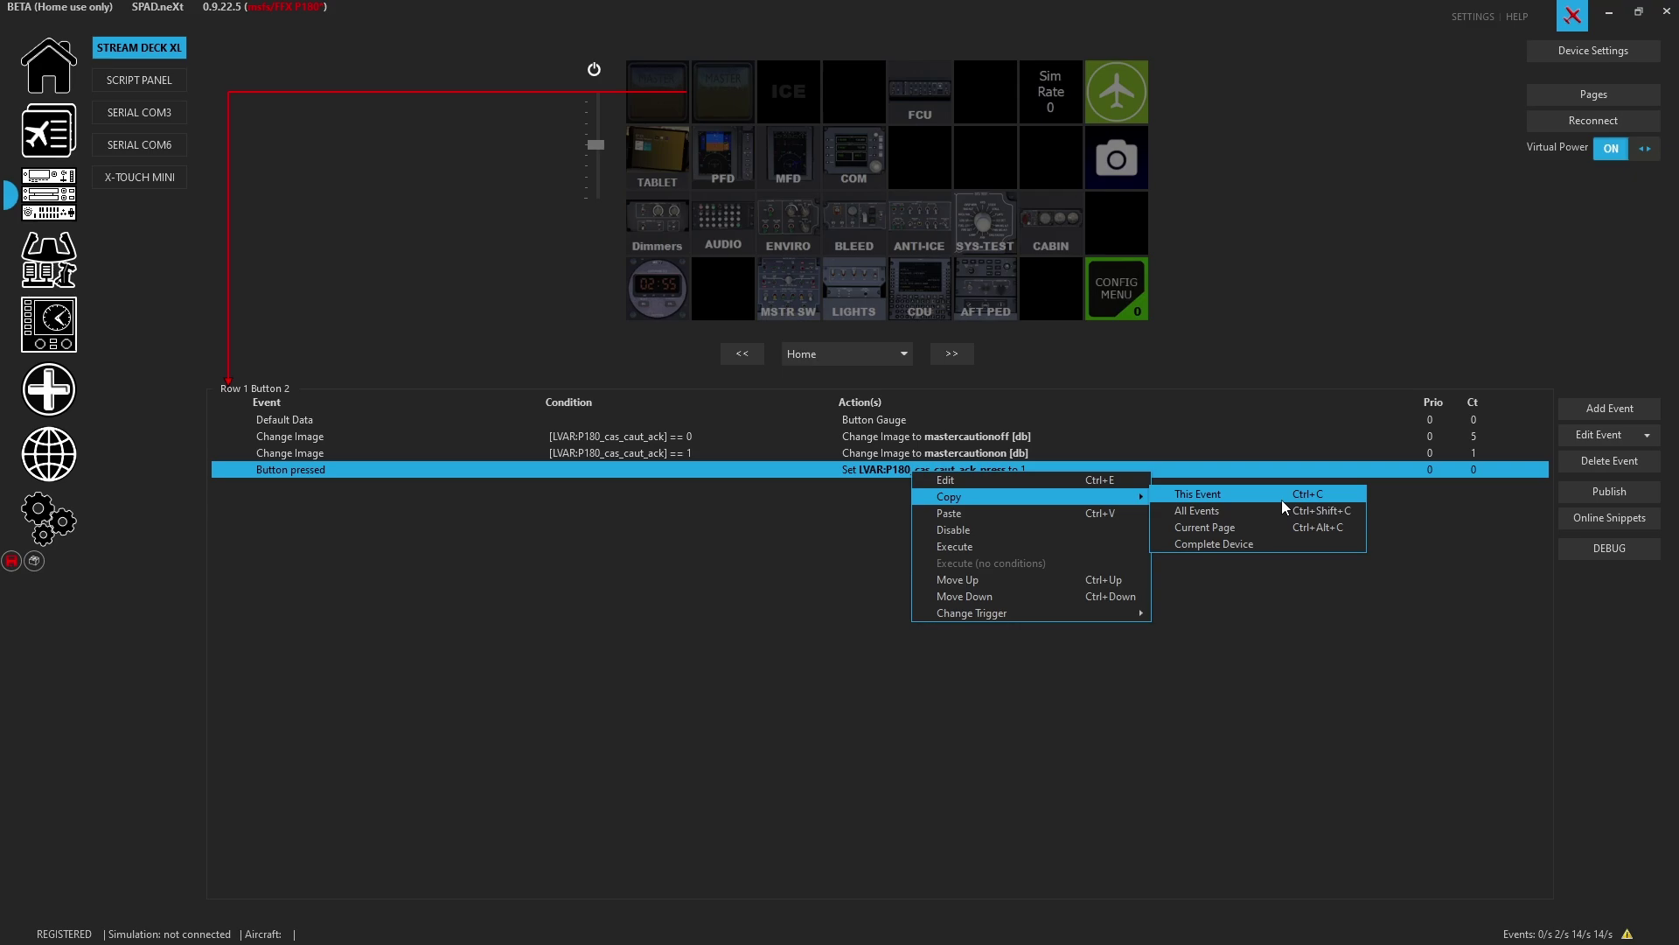
{"action": "left_click", "coordinate": [1208, 495]}
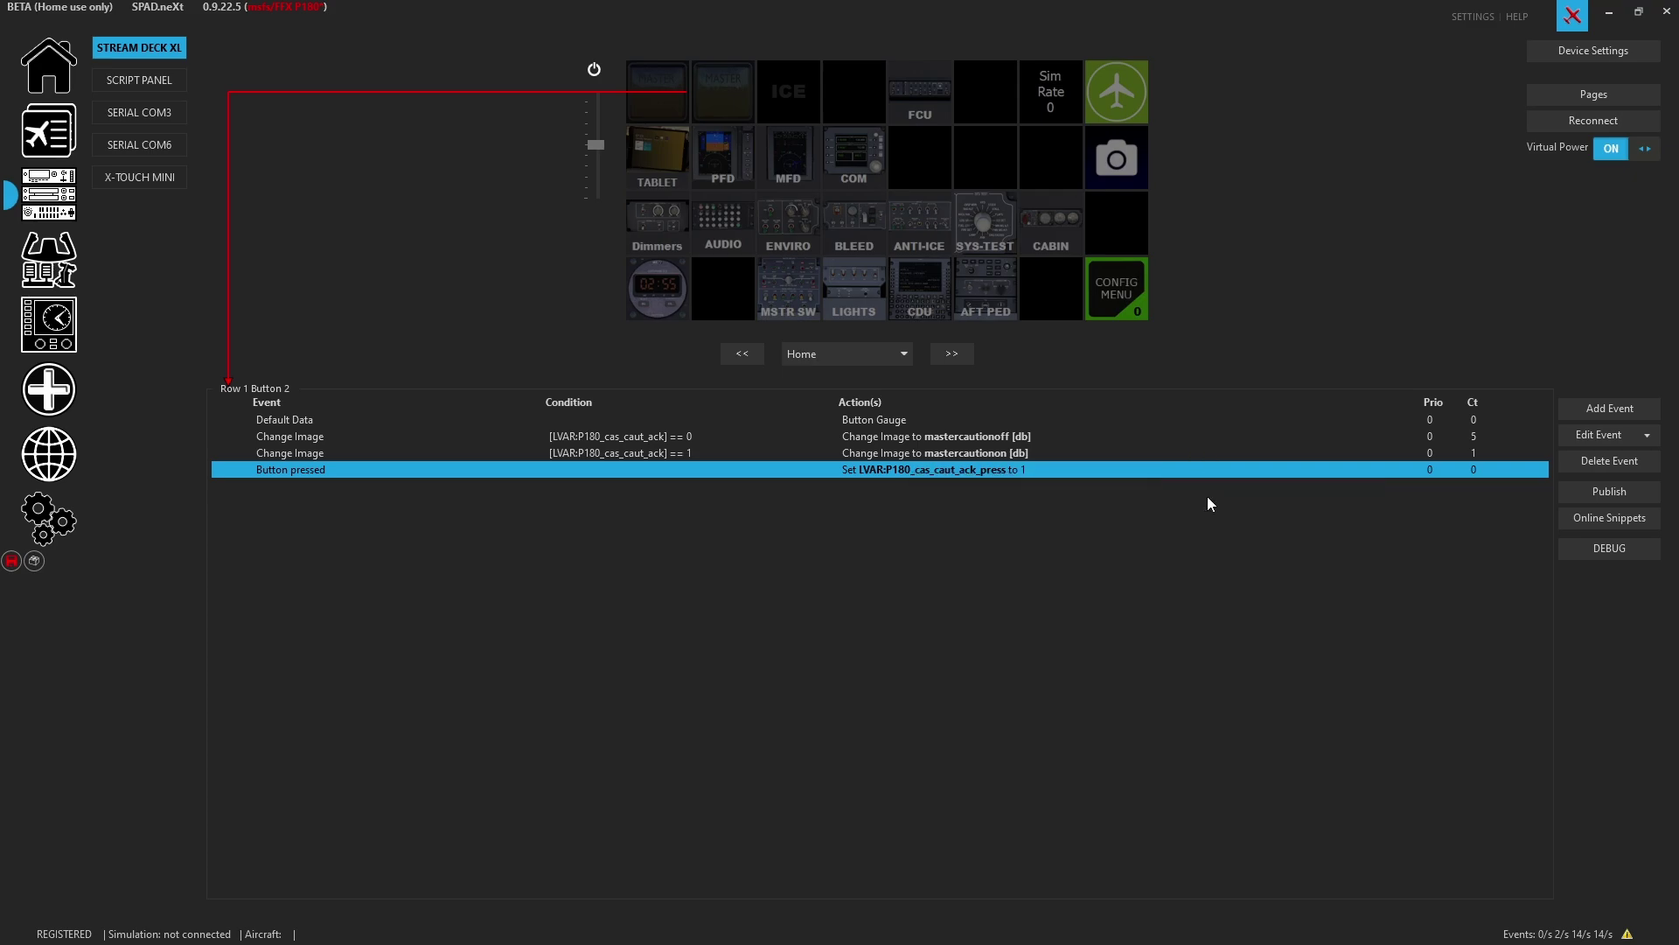
Paste it with Ctrl+V as a second Button pressed event on Row 1 Button 2
{"action": "right_click", "coordinate": [903, 470]}
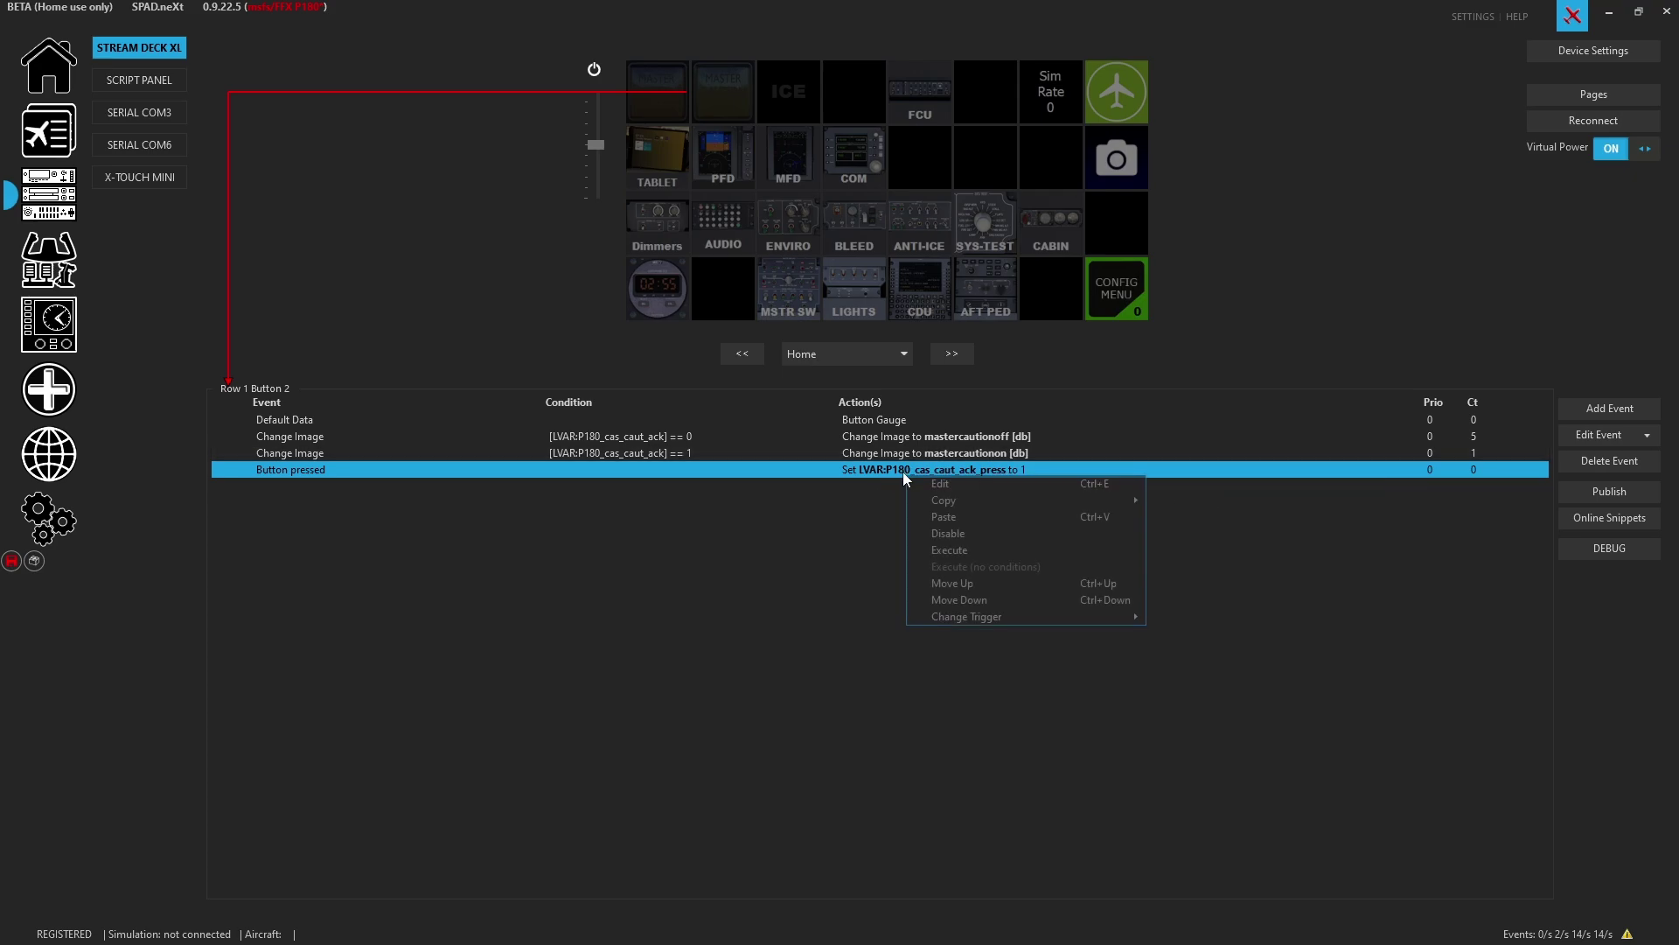
{"action": "left_click", "coordinate": [1291, 586]}
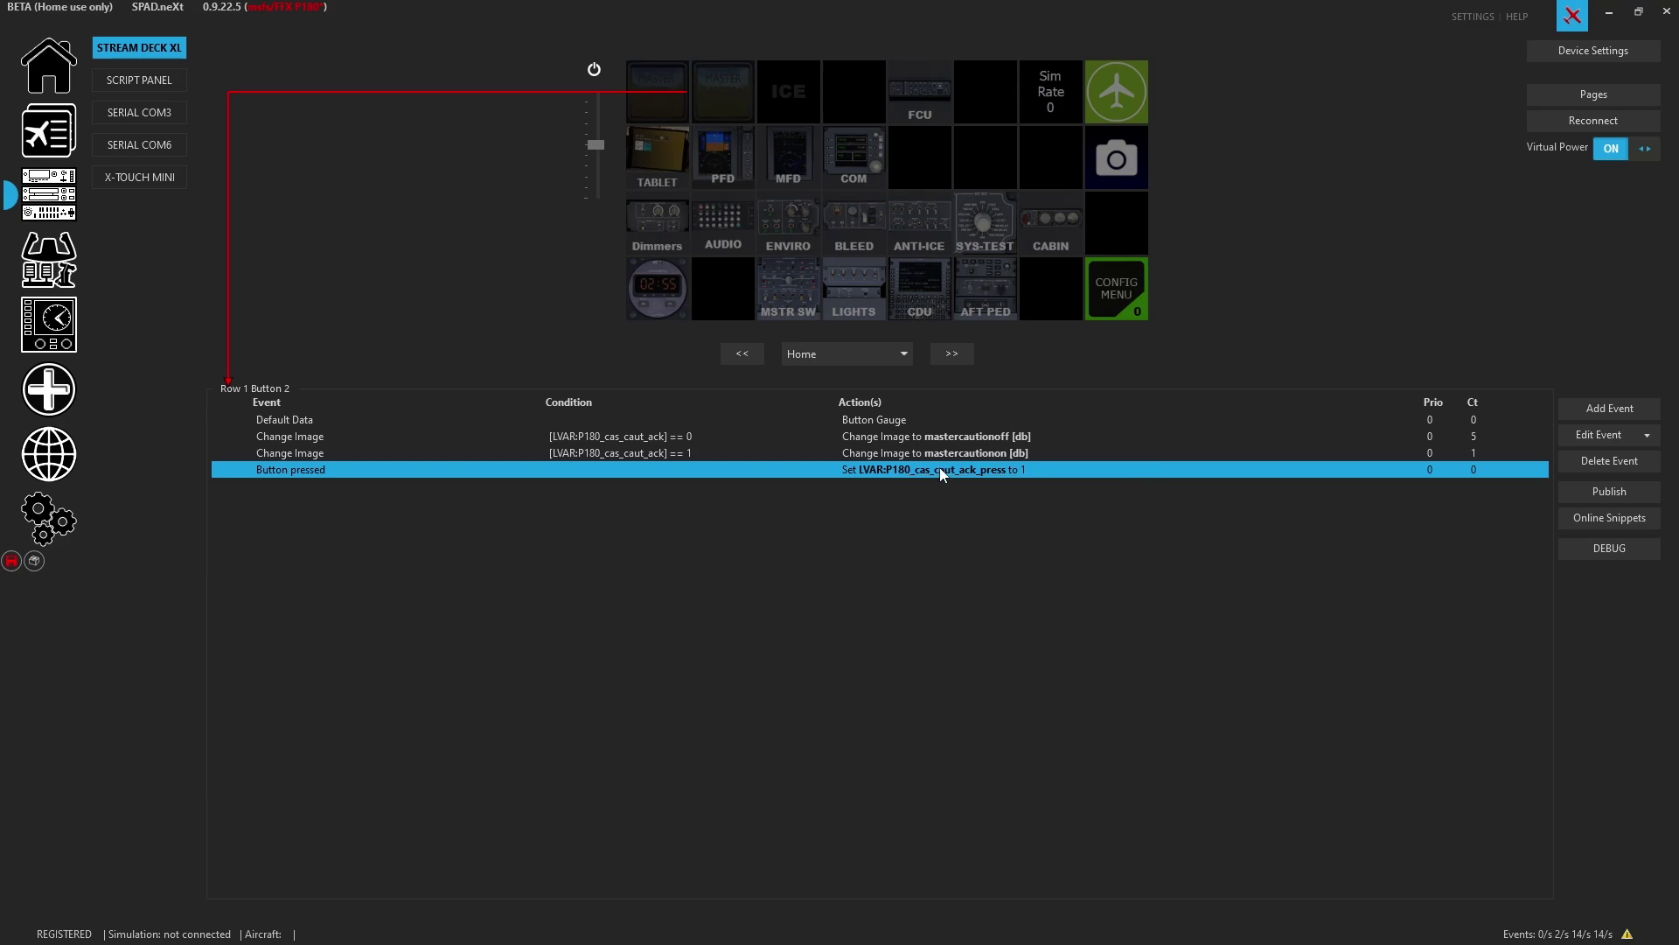
{"action": "key", "text": "ctrl+v"}
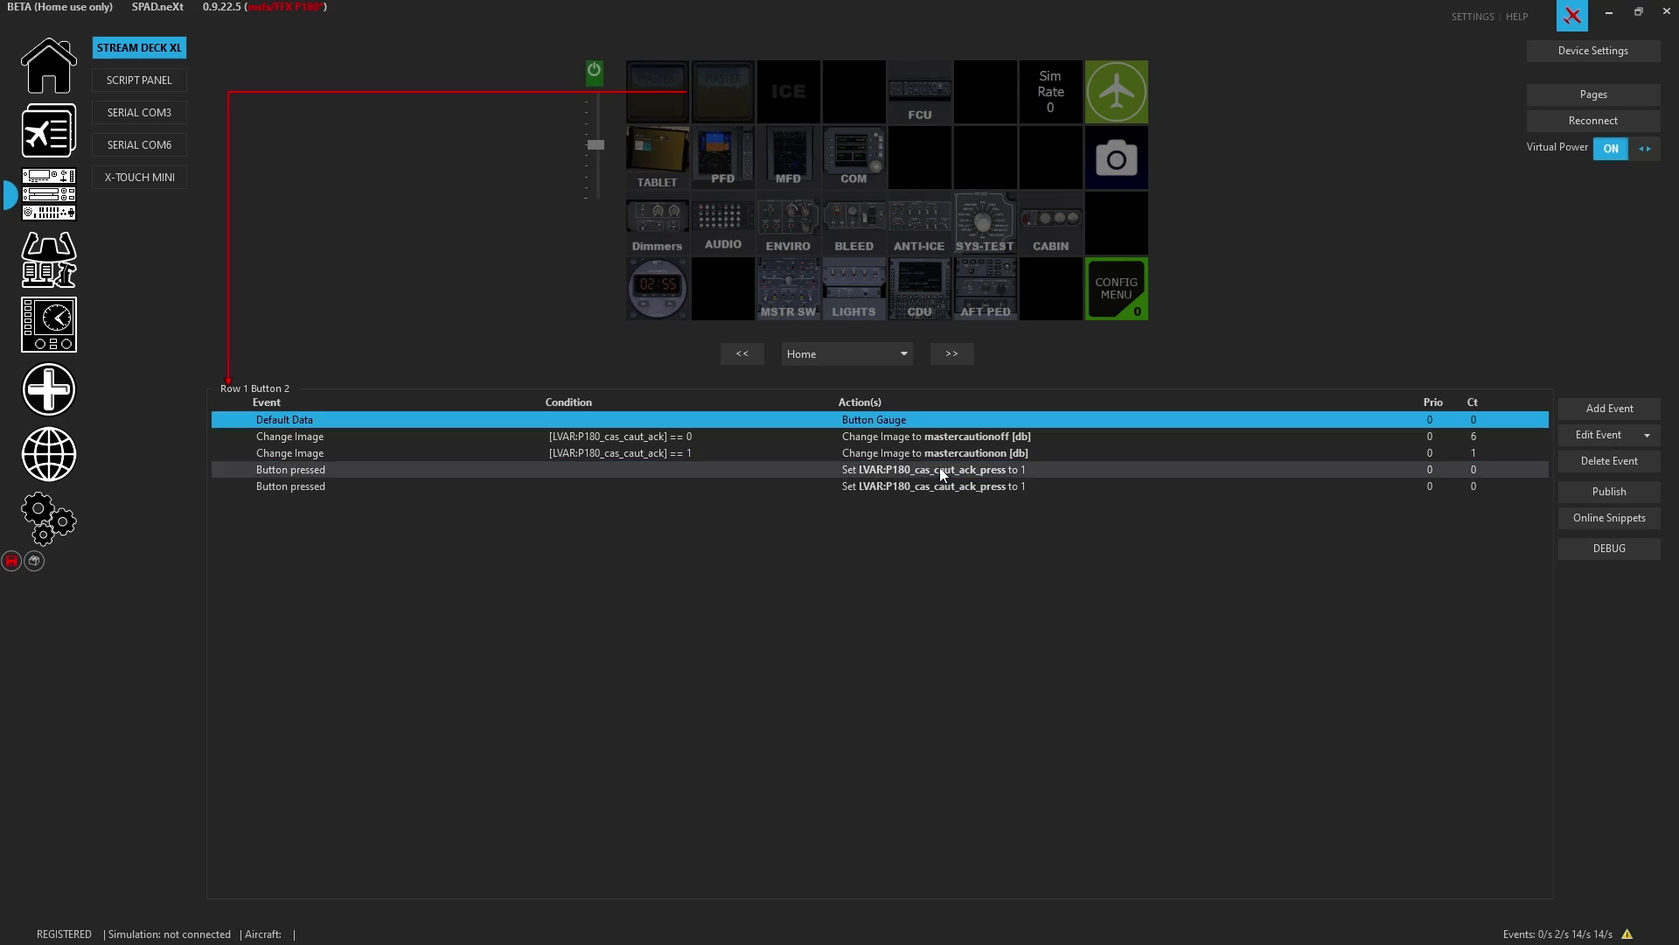
{"action": "left_click", "coordinate": [940, 486]}
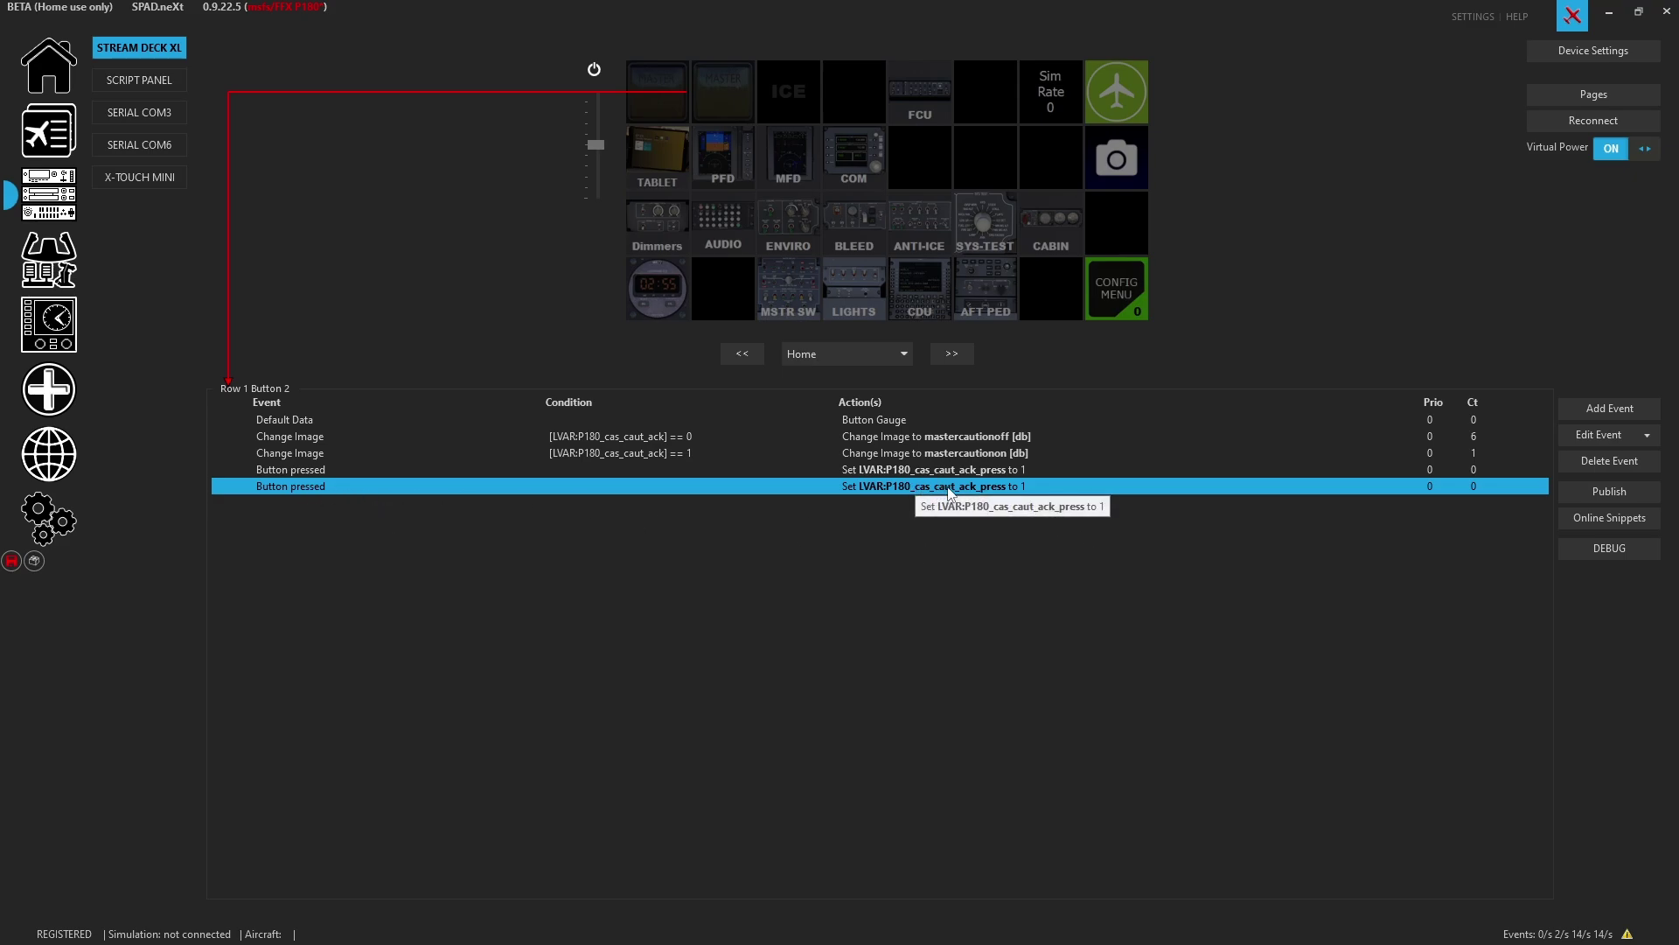
{"action": "right_click", "coordinate": [1004, 490]}
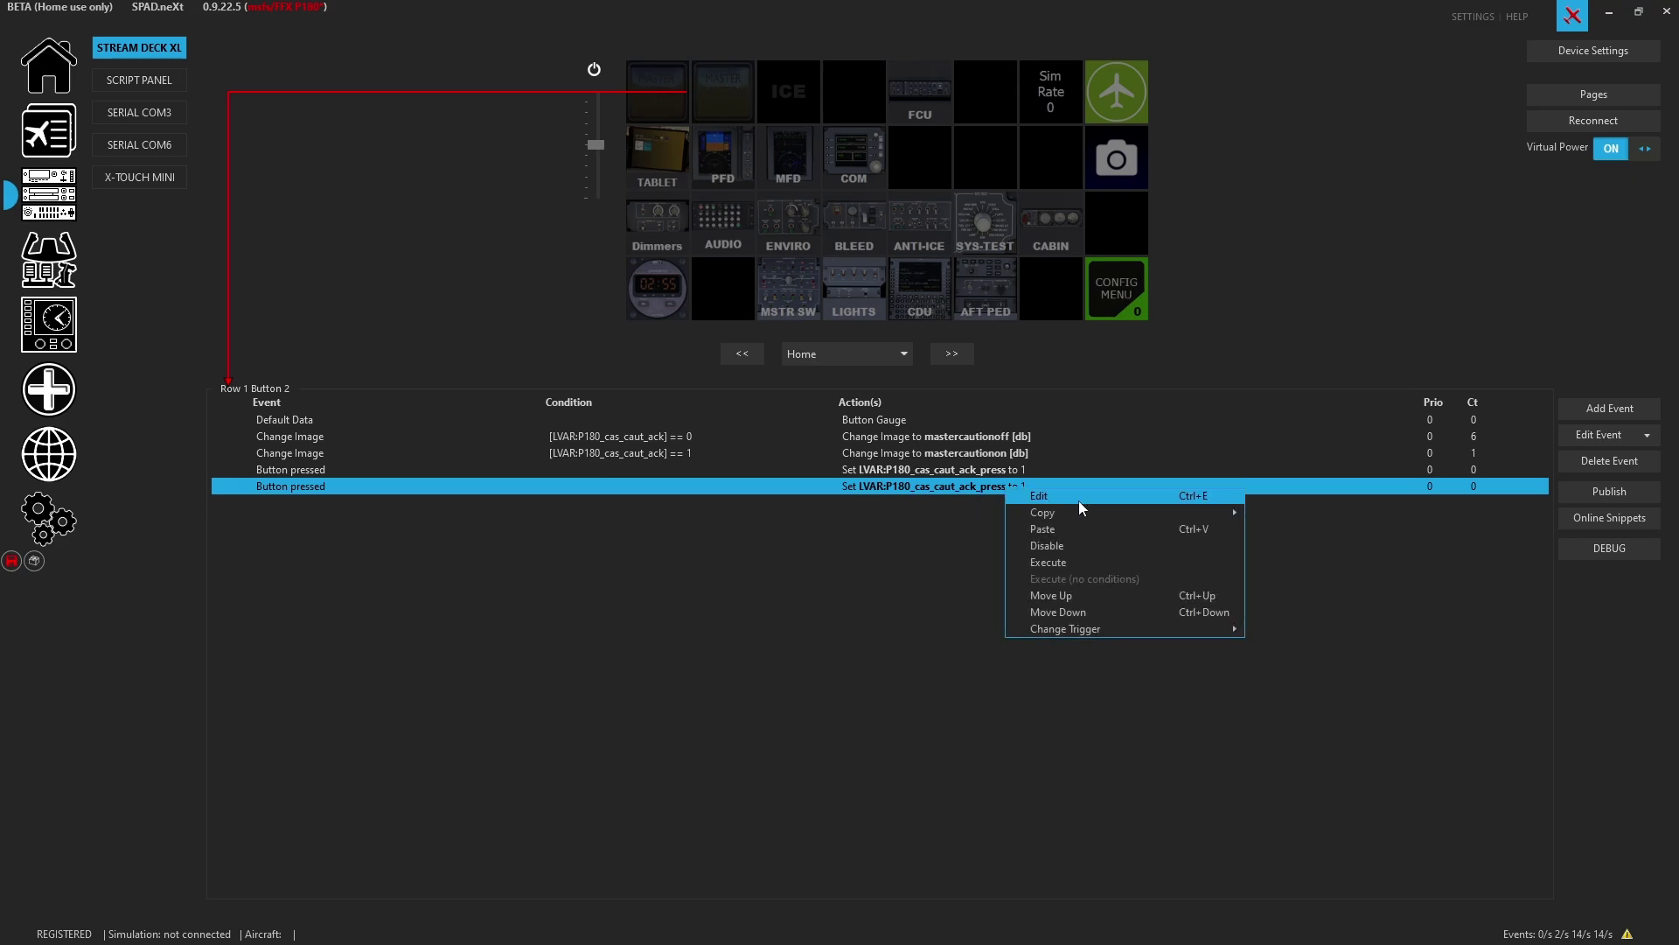
{"action": "left_click", "coordinate": [941, 488]}
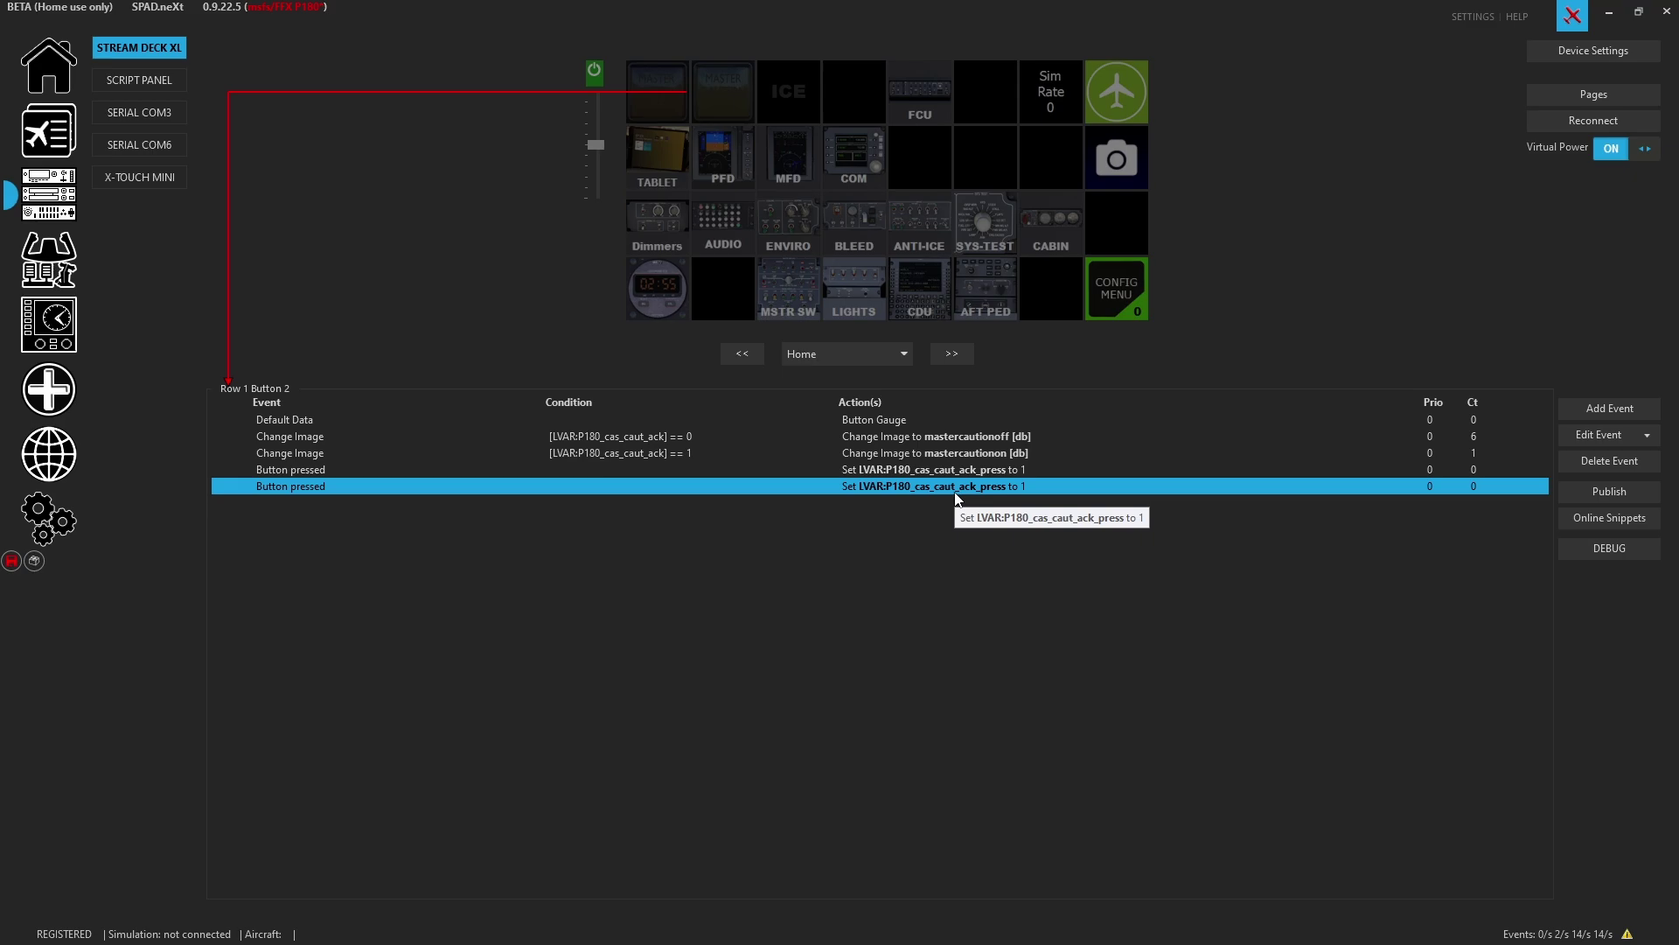
Change the duplicate event's static value from 1 to 0 and save the event
{"action": "double_click", "coordinate": [956, 490]}
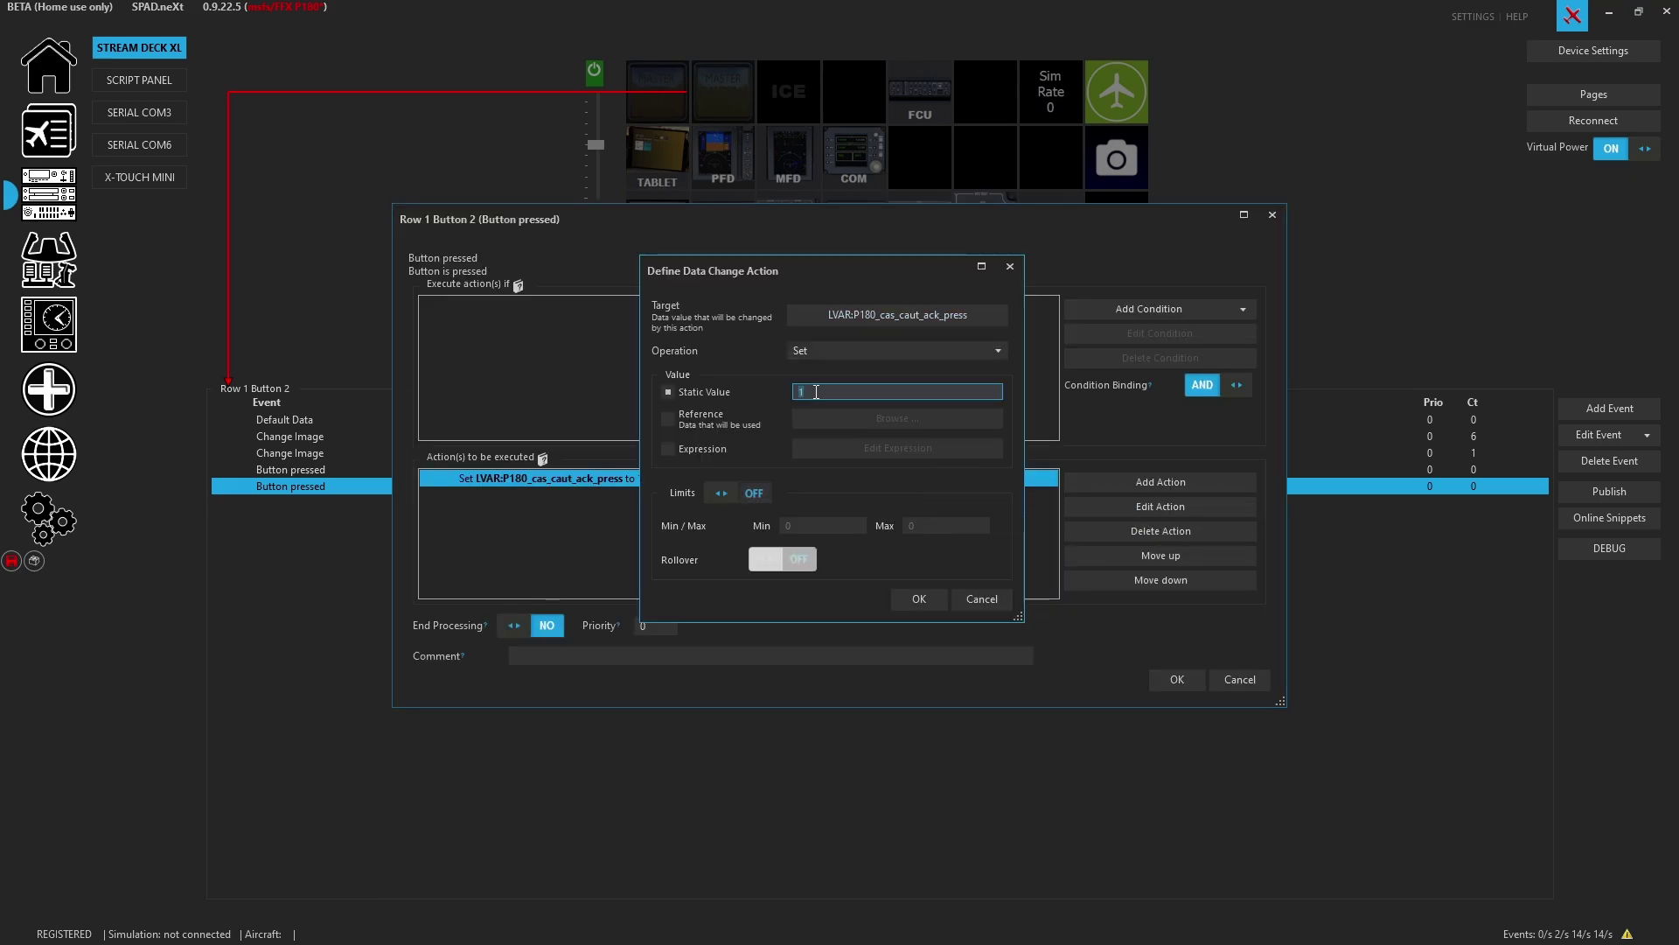
{"action": "key", "text": "Escape"}
{"action": "key", "text": "Escape"}
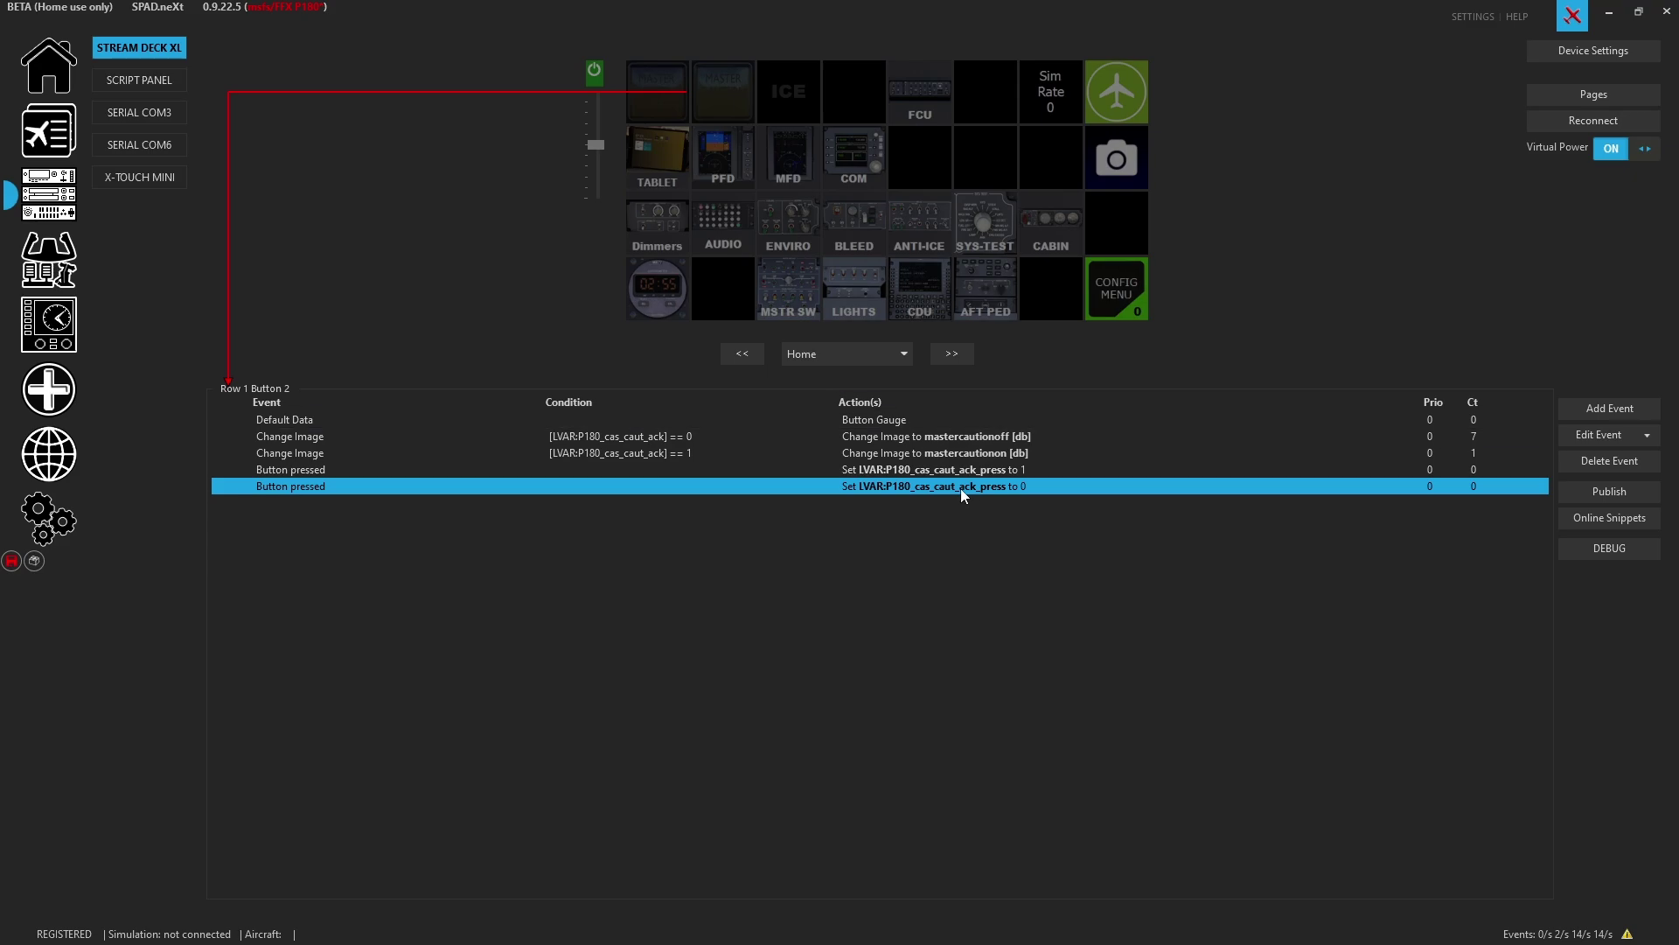
{"action": "double_click", "coordinate": [960, 488]}
{"action": "double_click", "coordinate": [731, 479]}
{"action": "left_click", "coordinate": [815, 393]}
{"action": "left_click", "coordinate": [911, 600]}
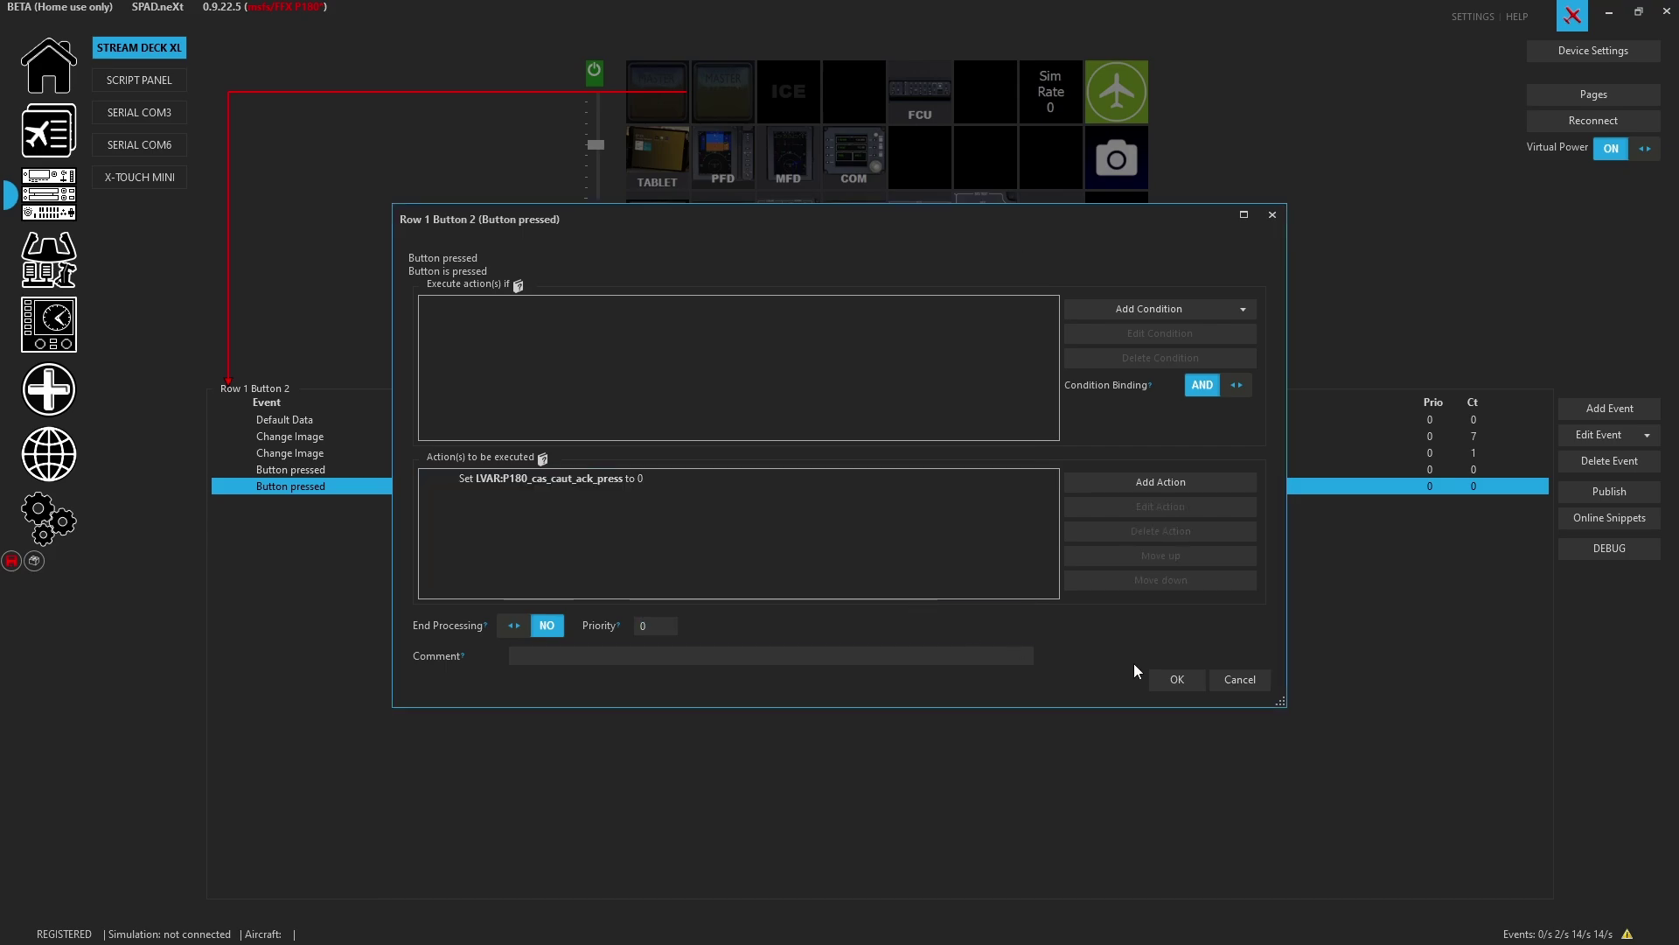
{"action": "left_click", "coordinate": [1163, 677]}
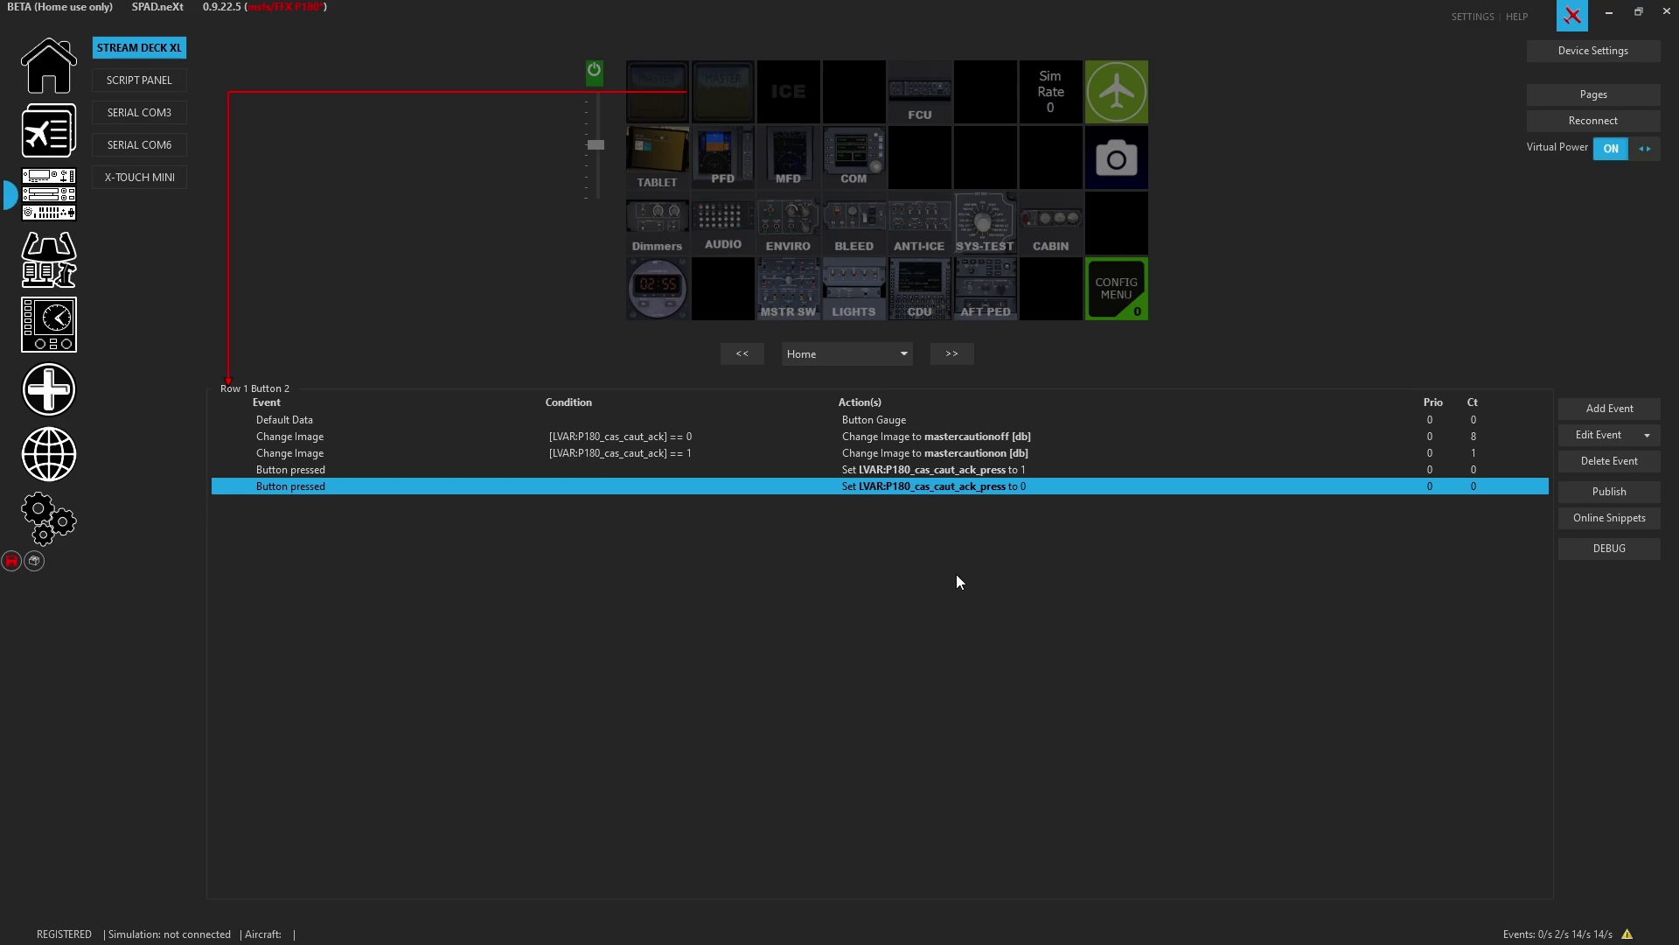
Save the profile and acknowledge the warning about disabled events
{"action": "right_click", "coordinate": [951, 485]}
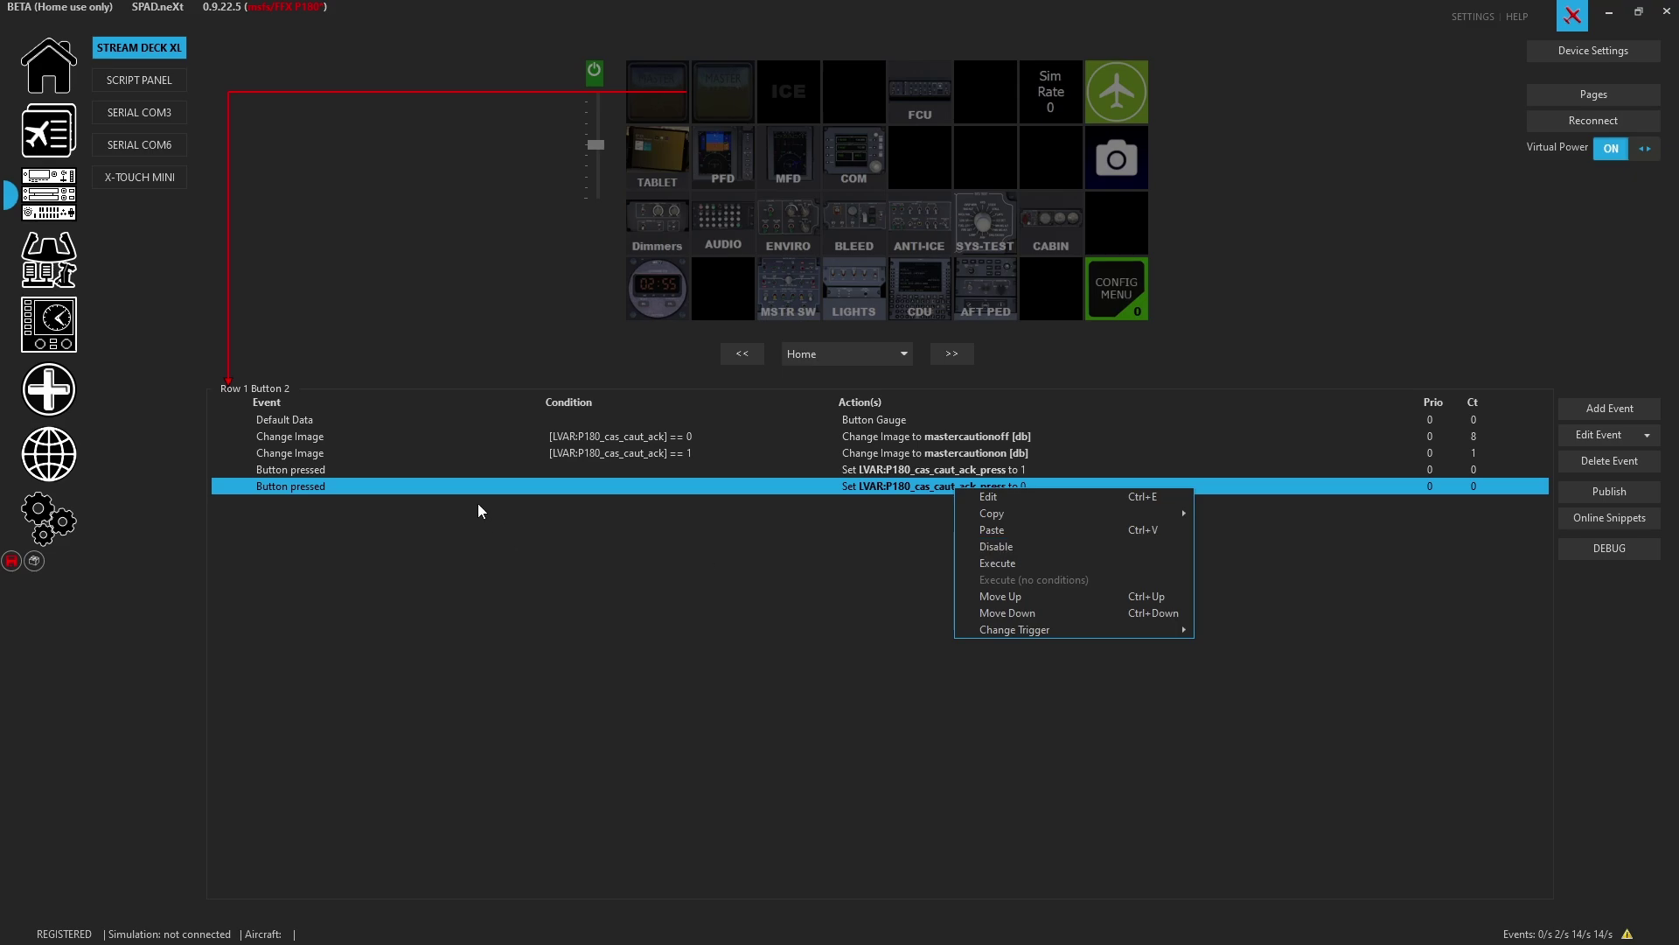
{"action": "left_click", "coordinate": [916, 606]}
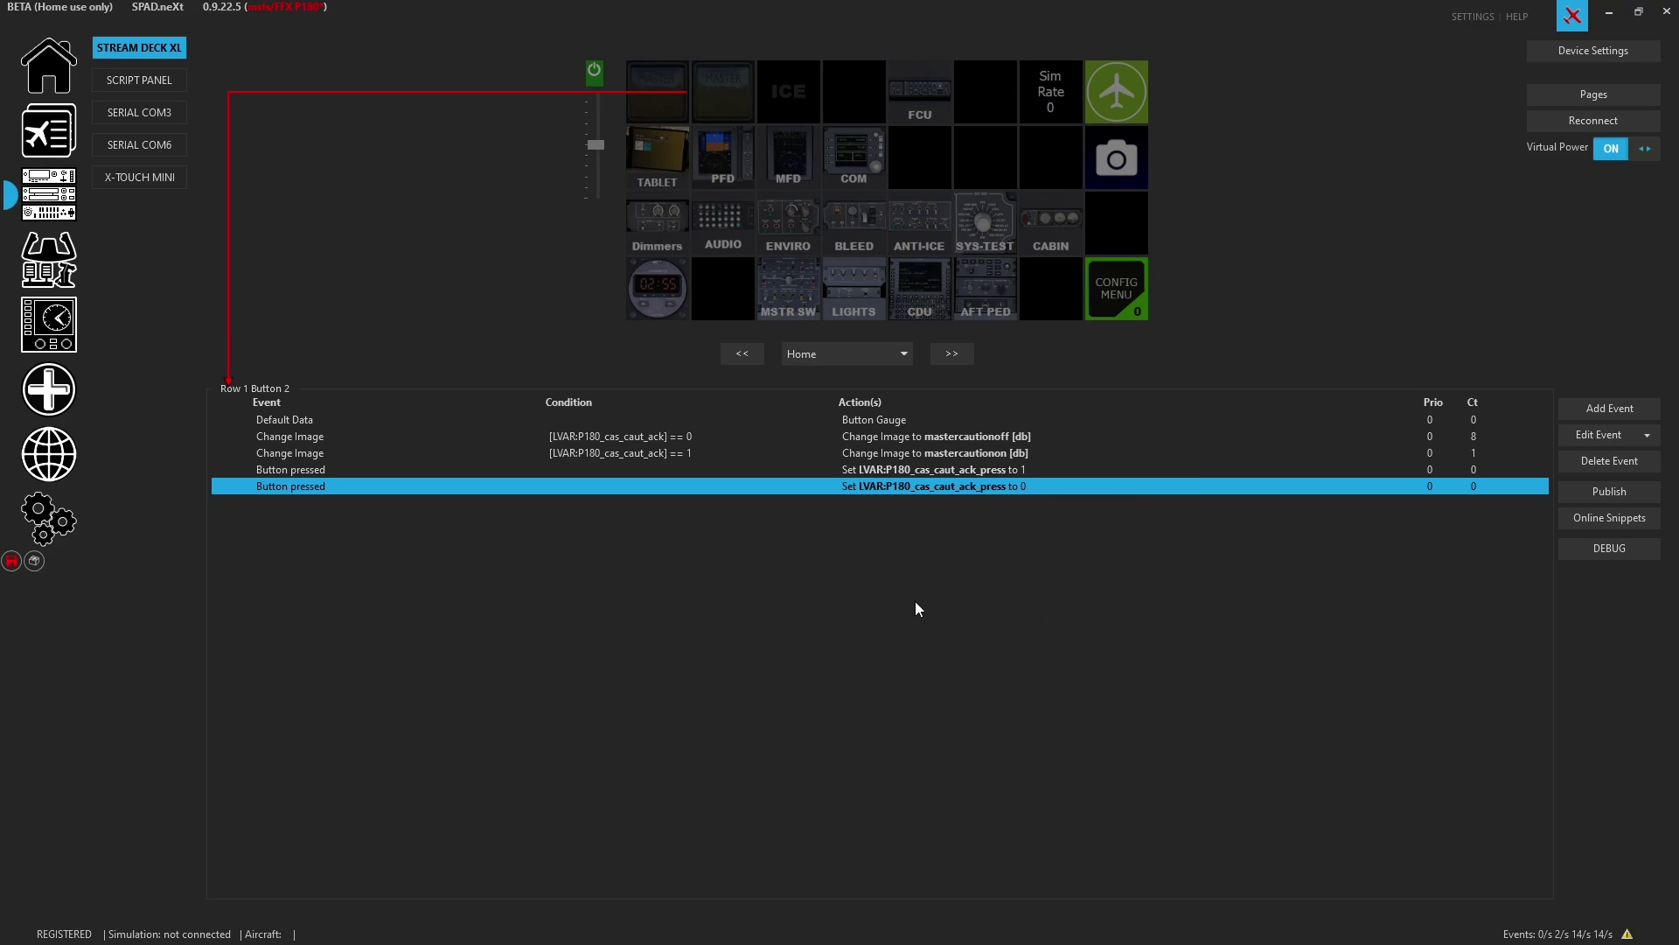
{"action": "right_click", "coordinate": [921, 488]}
{"action": "left_click", "coordinate": [992, 555]}
{"action": "left_click", "coordinate": [11, 560]}
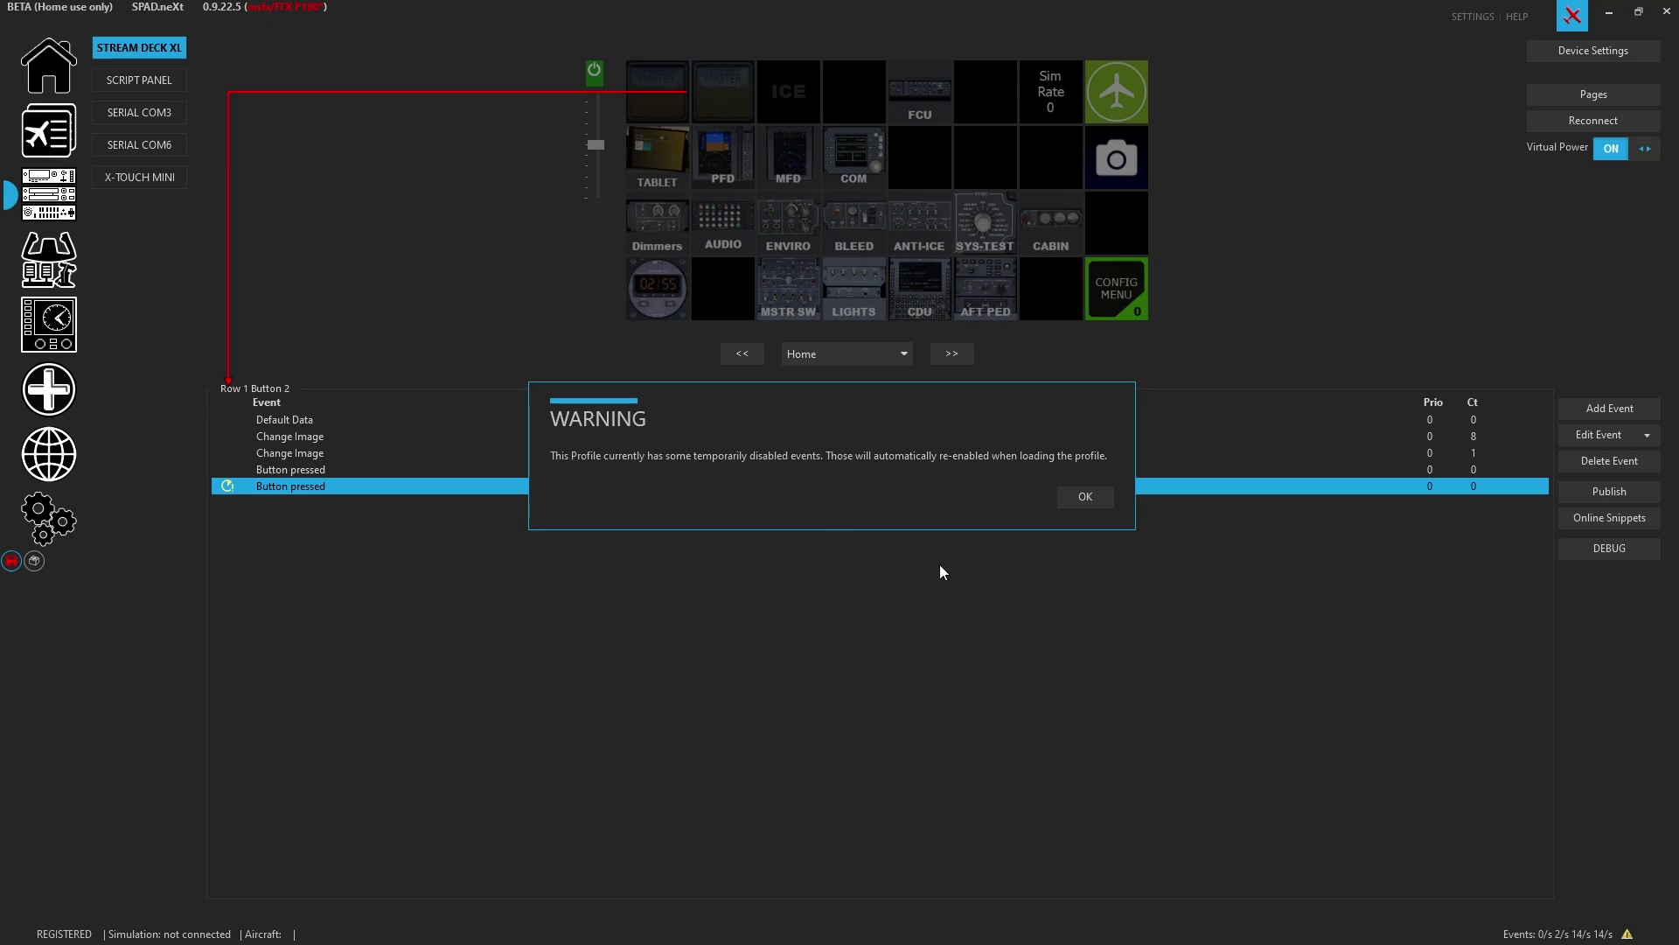
{"action": "left_click", "coordinate": [1083, 497]}
Enable the Button pressed event that sets P180_cas_caut_ack_press to 0
{"action": "right_click", "coordinate": [890, 486]}
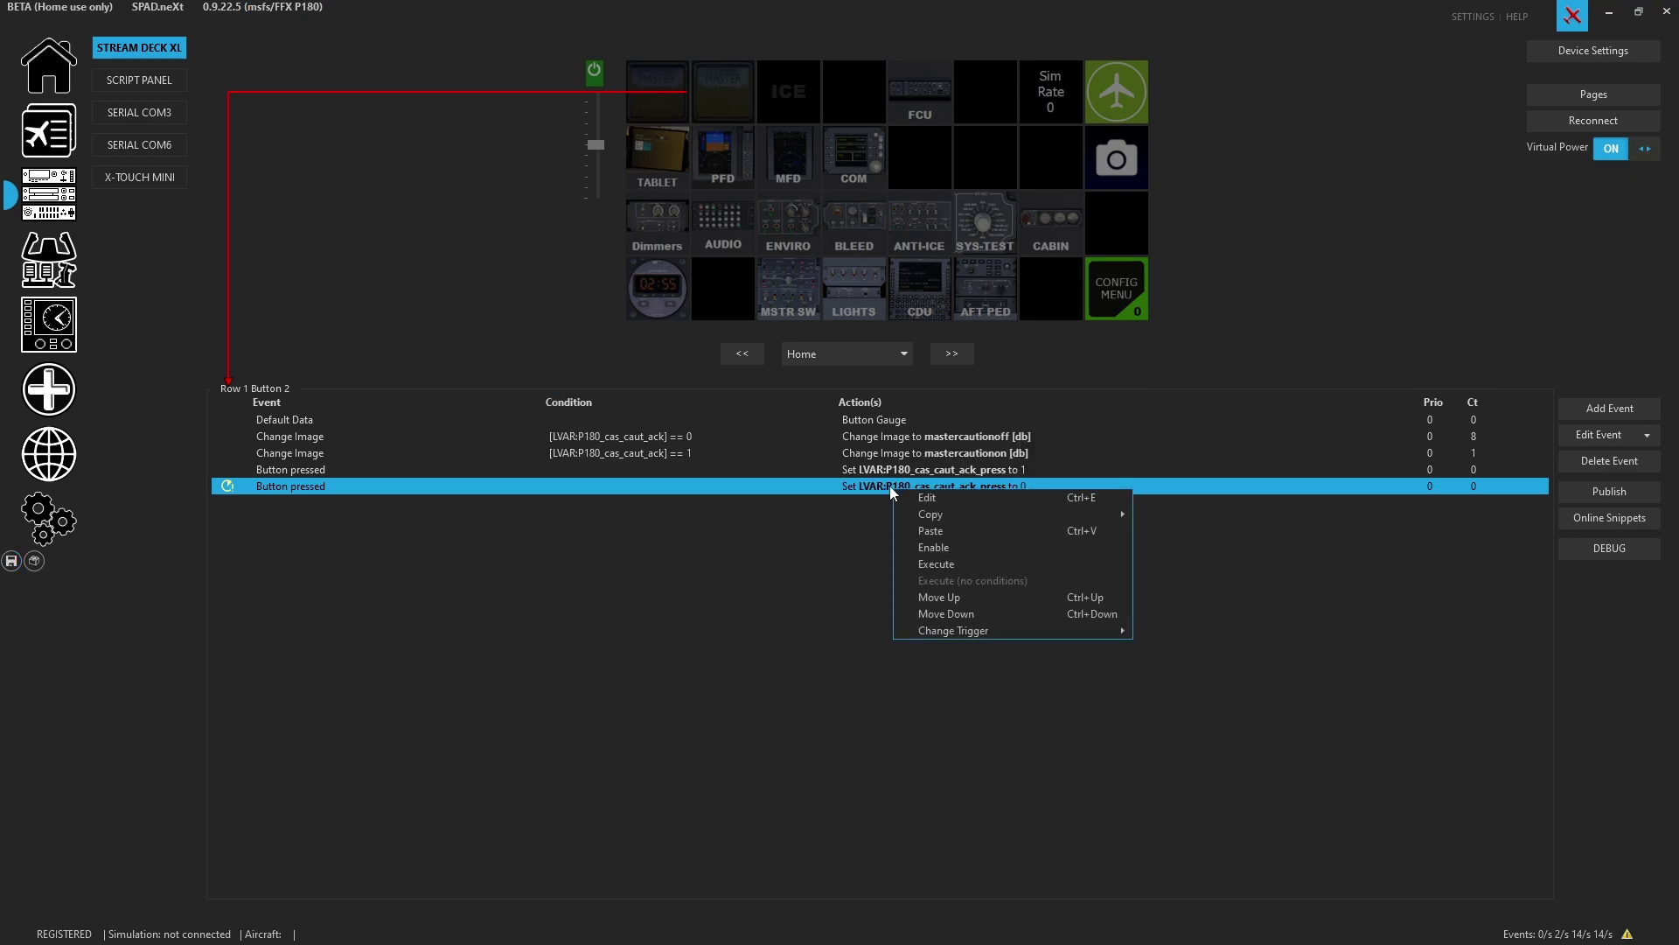
{"action": "left_click", "coordinate": [953, 548]}
{"action": "right_click", "coordinate": [962, 495]}
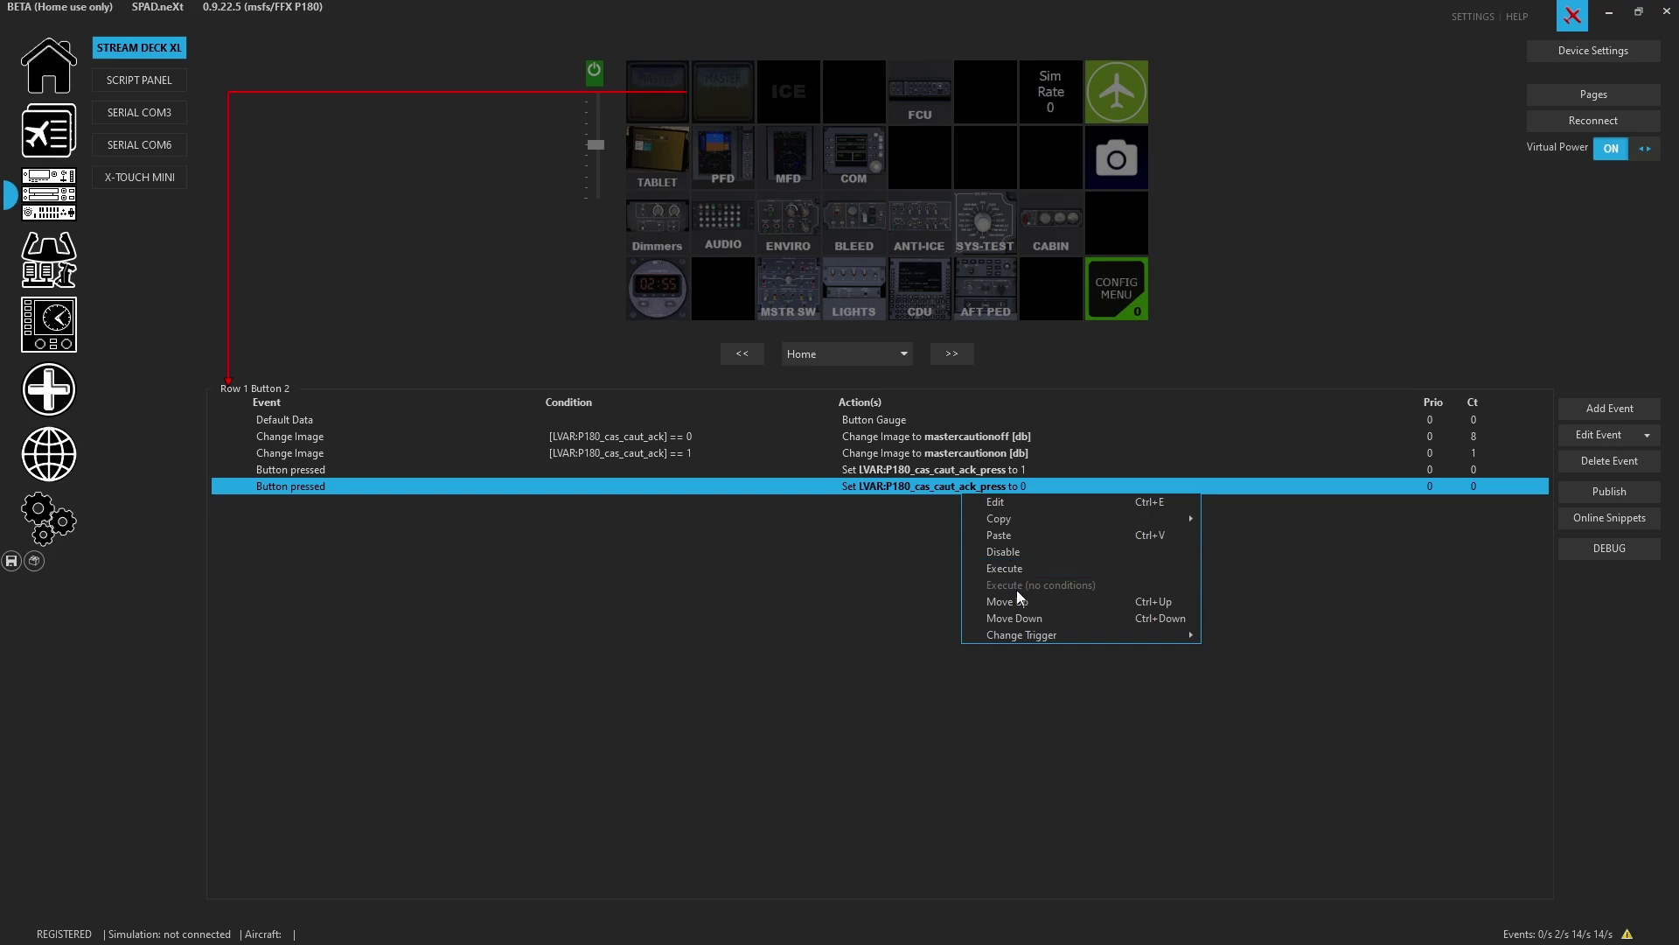
{"action": "left_click", "coordinate": [832, 643]}
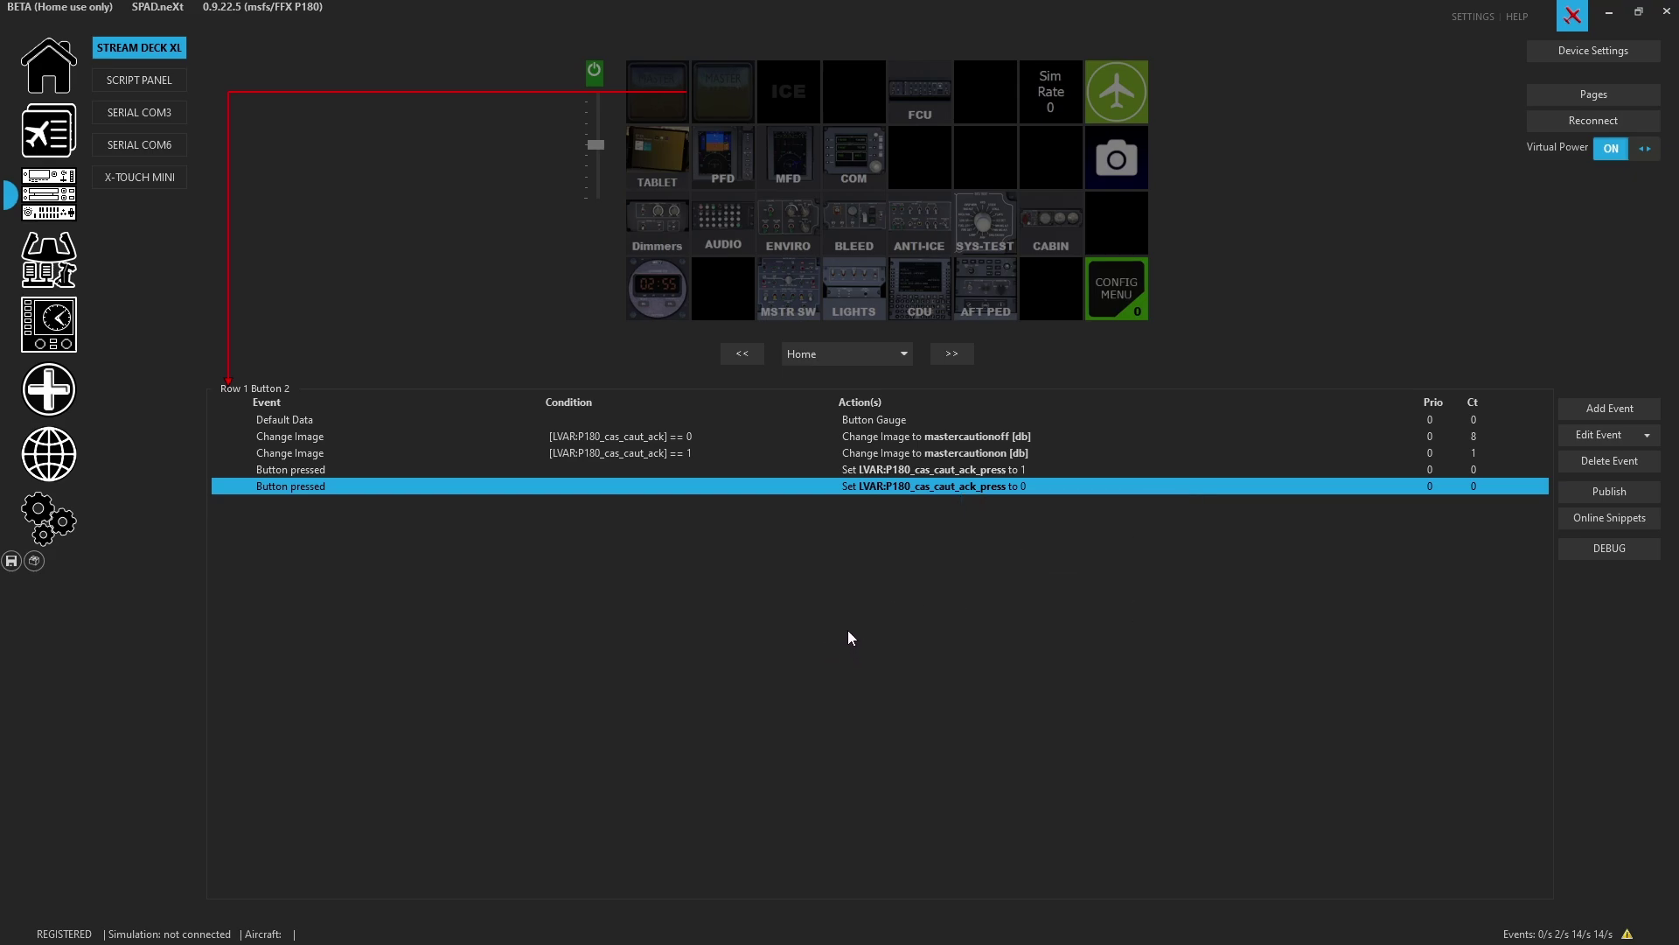
Execute the Change Image == 1 event to show MASTER CAUTION RESET on the tile
{"action": "left_click", "coordinate": [731, 436]}
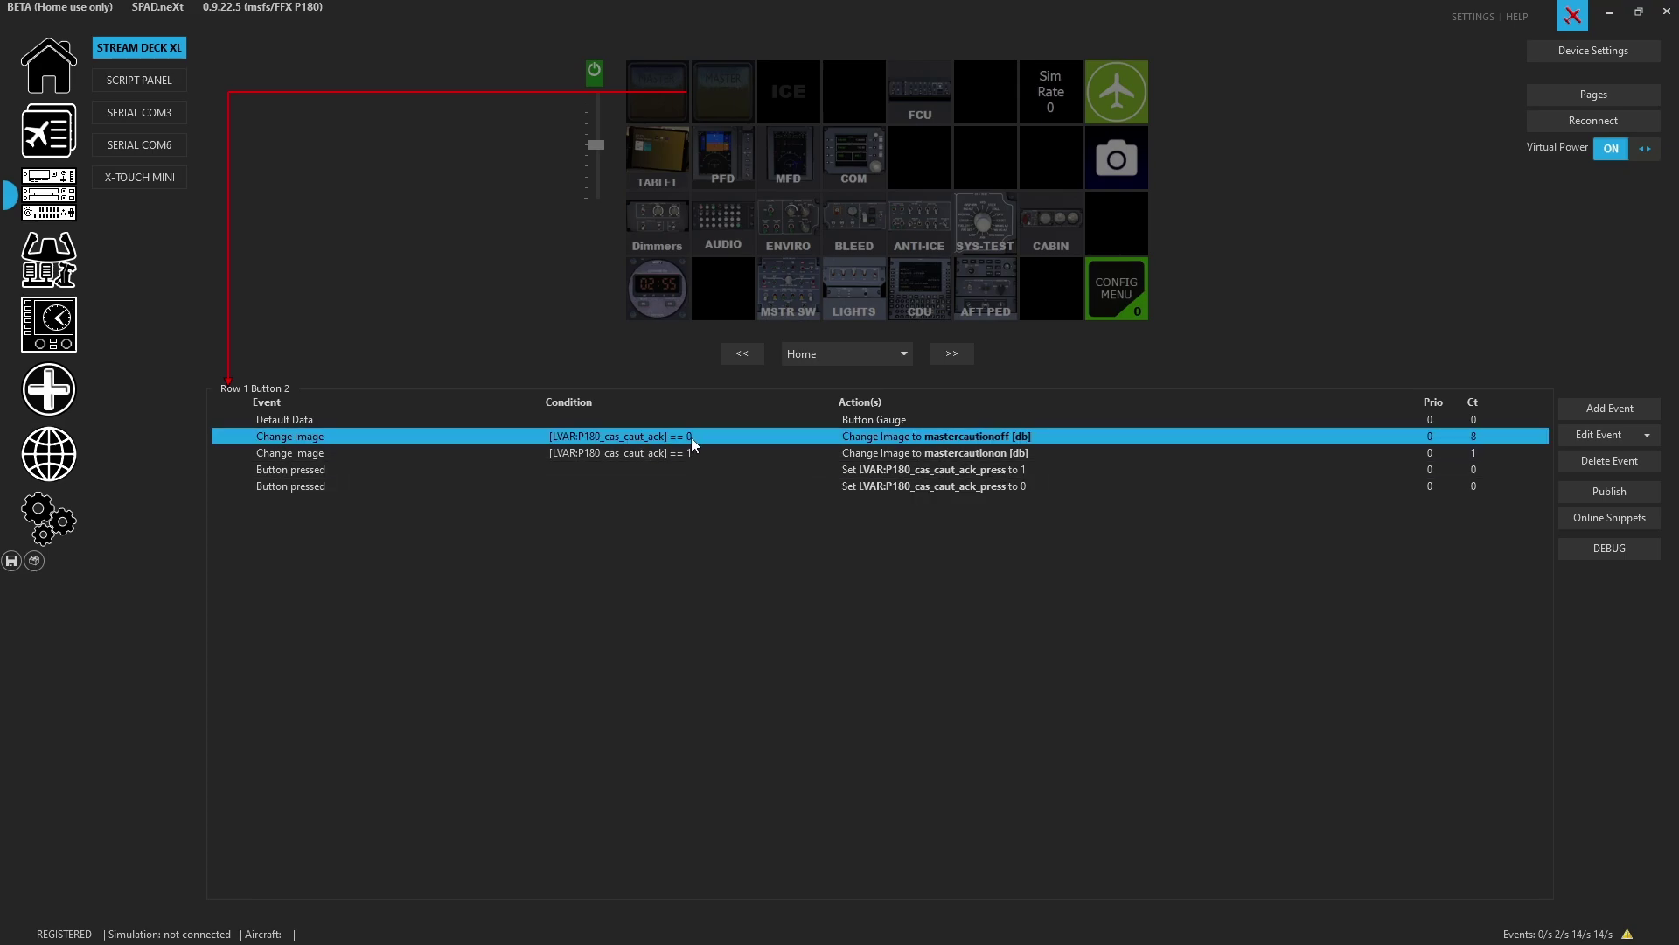
{"action": "left_click", "coordinate": [670, 455]}
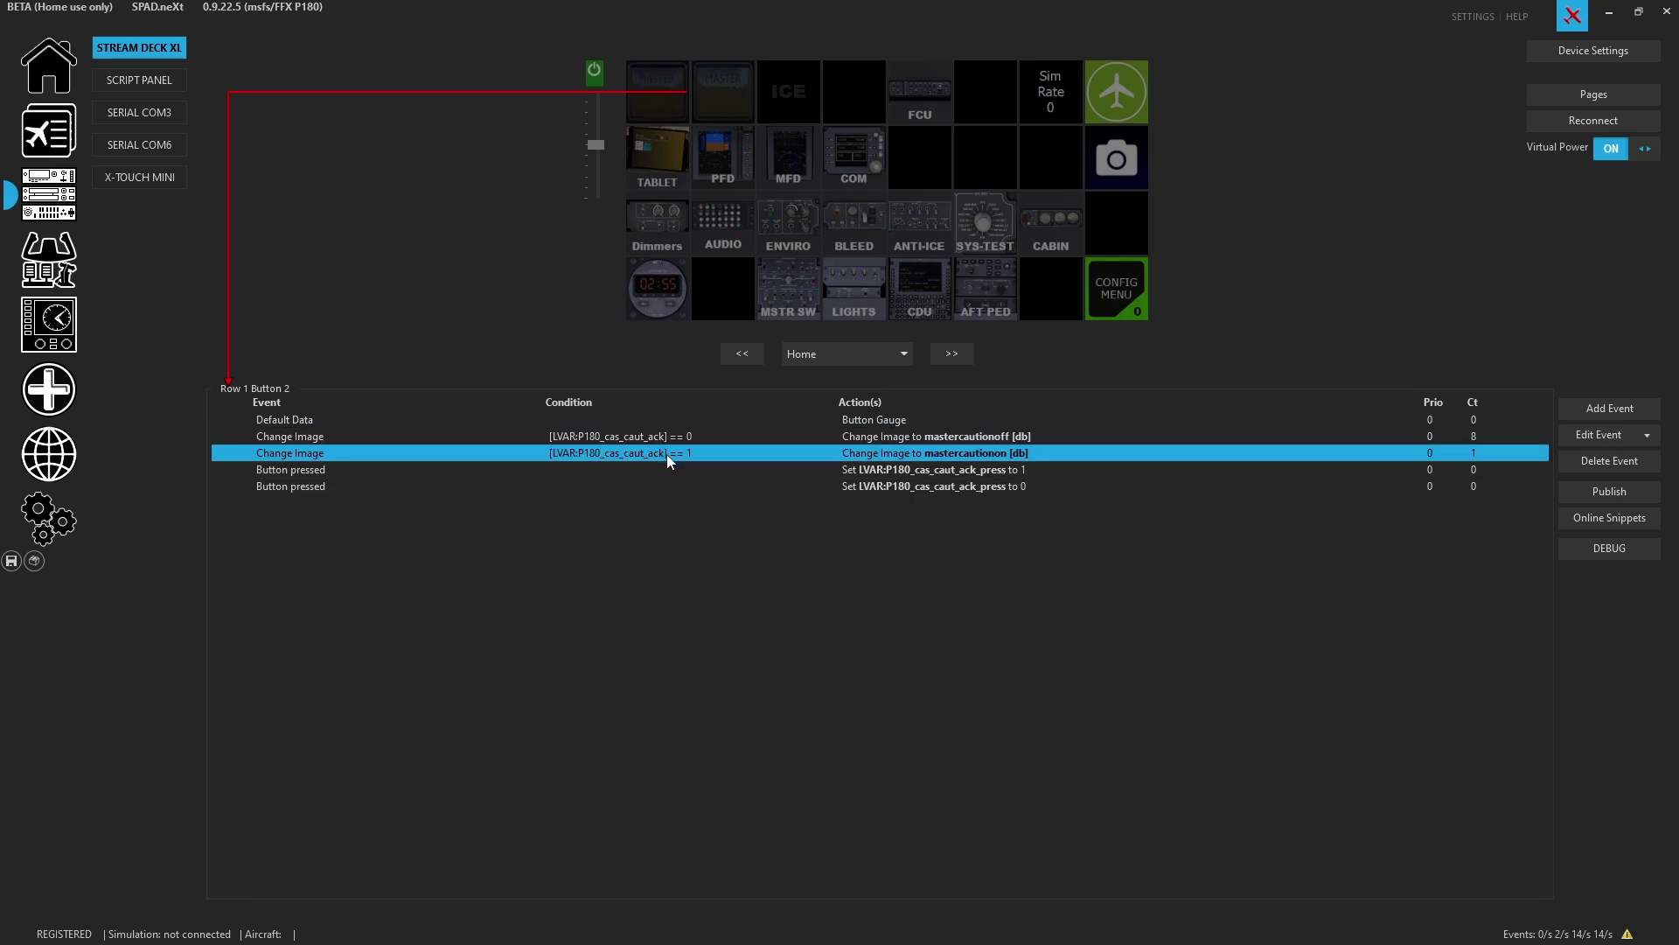
{"action": "right_click", "coordinate": [698, 453]}
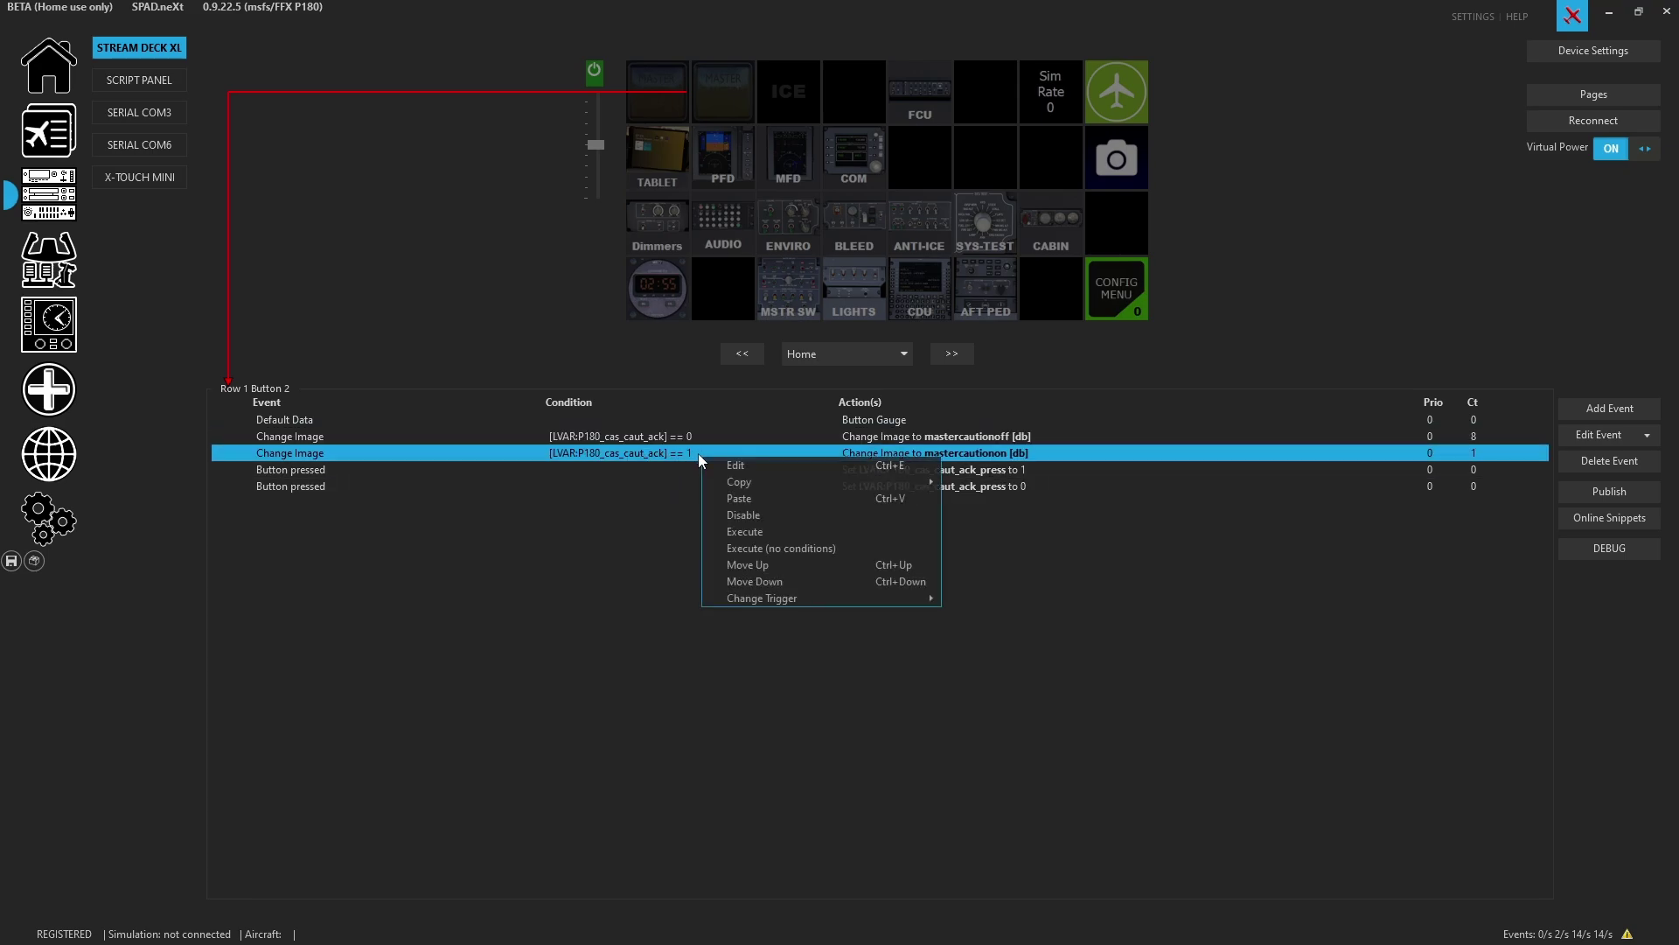
{"action": "left_click", "coordinate": [781, 535]}
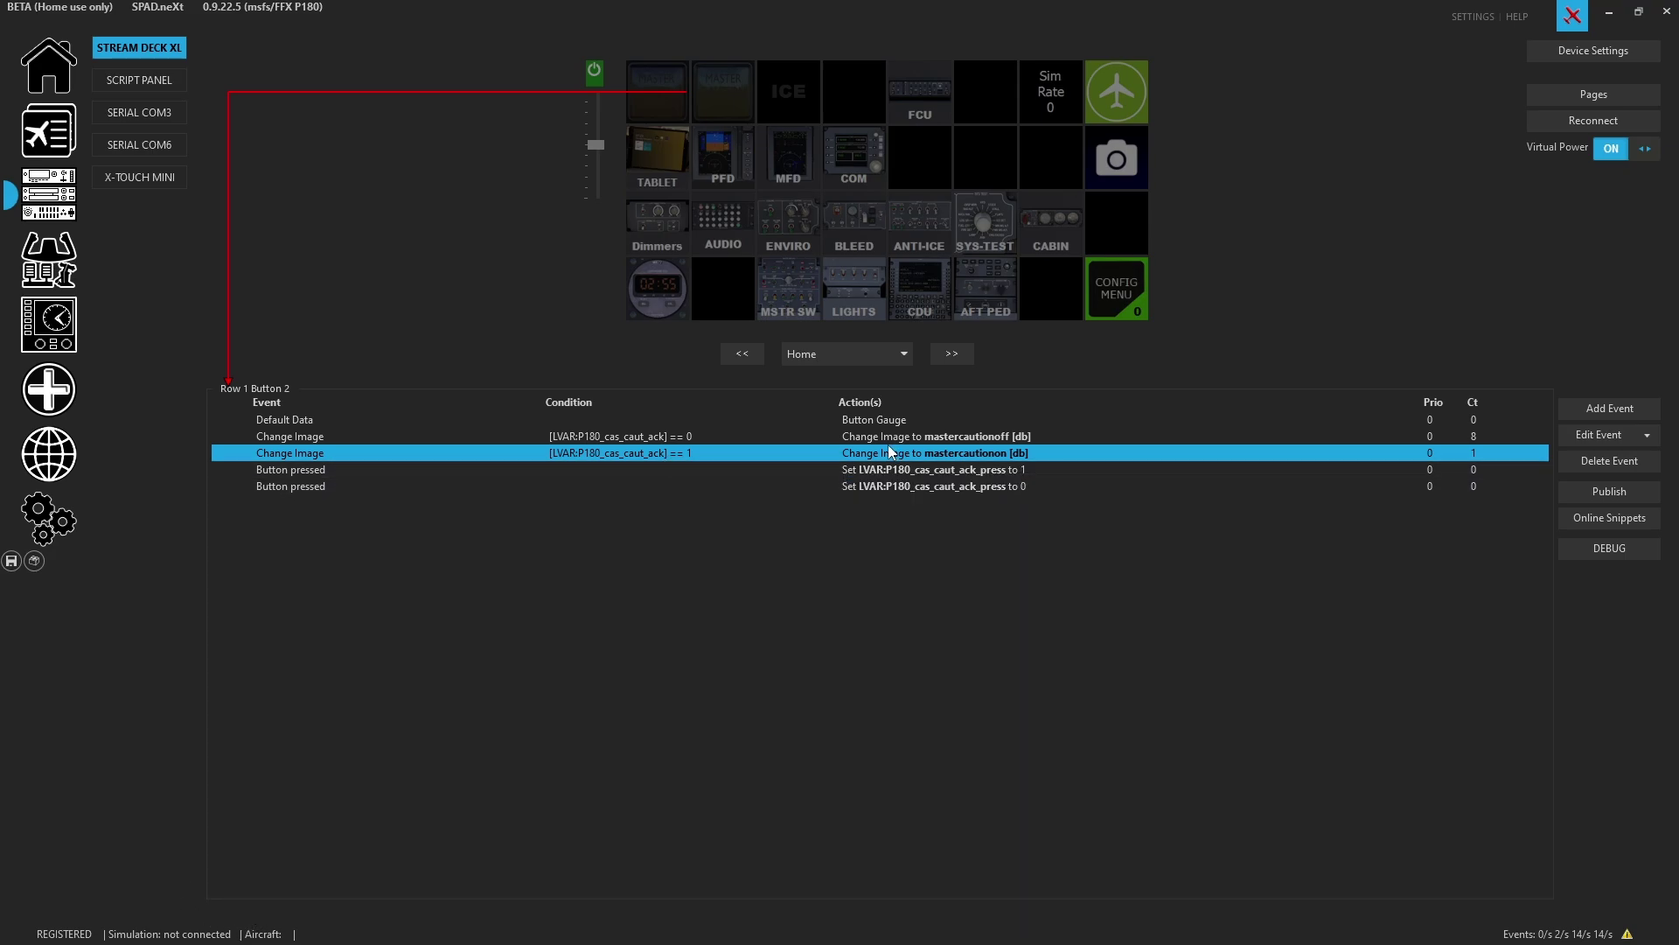
{"action": "right_click", "coordinate": [686, 454]}
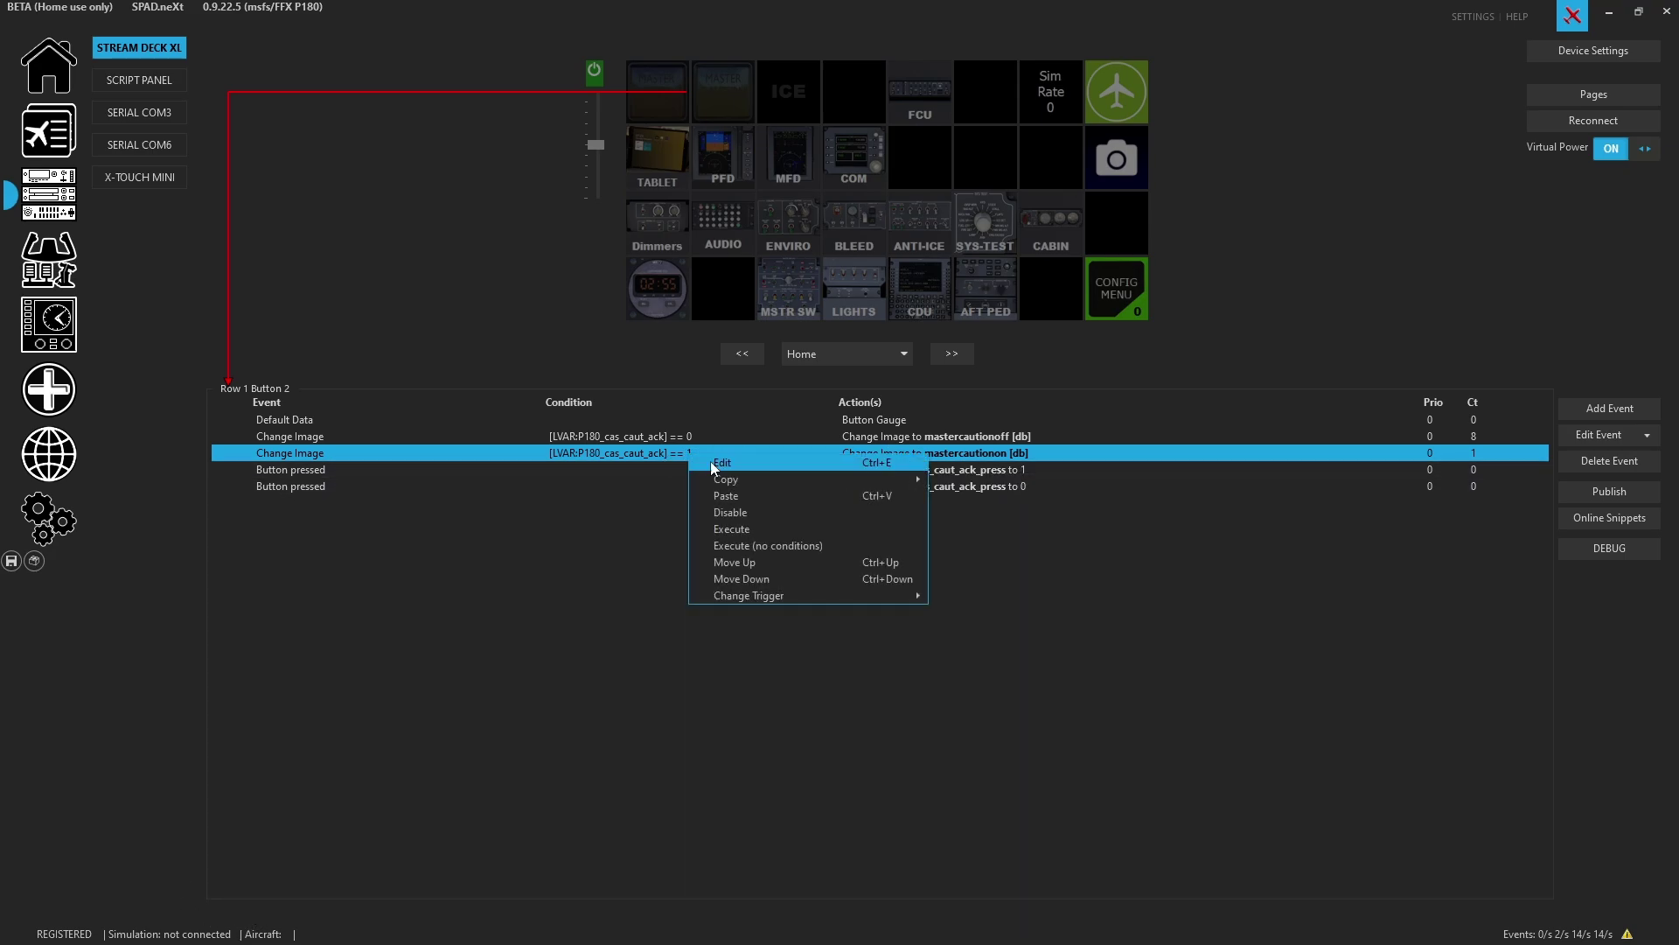
{"action": "left_click", "coordinate": [800, 542]}
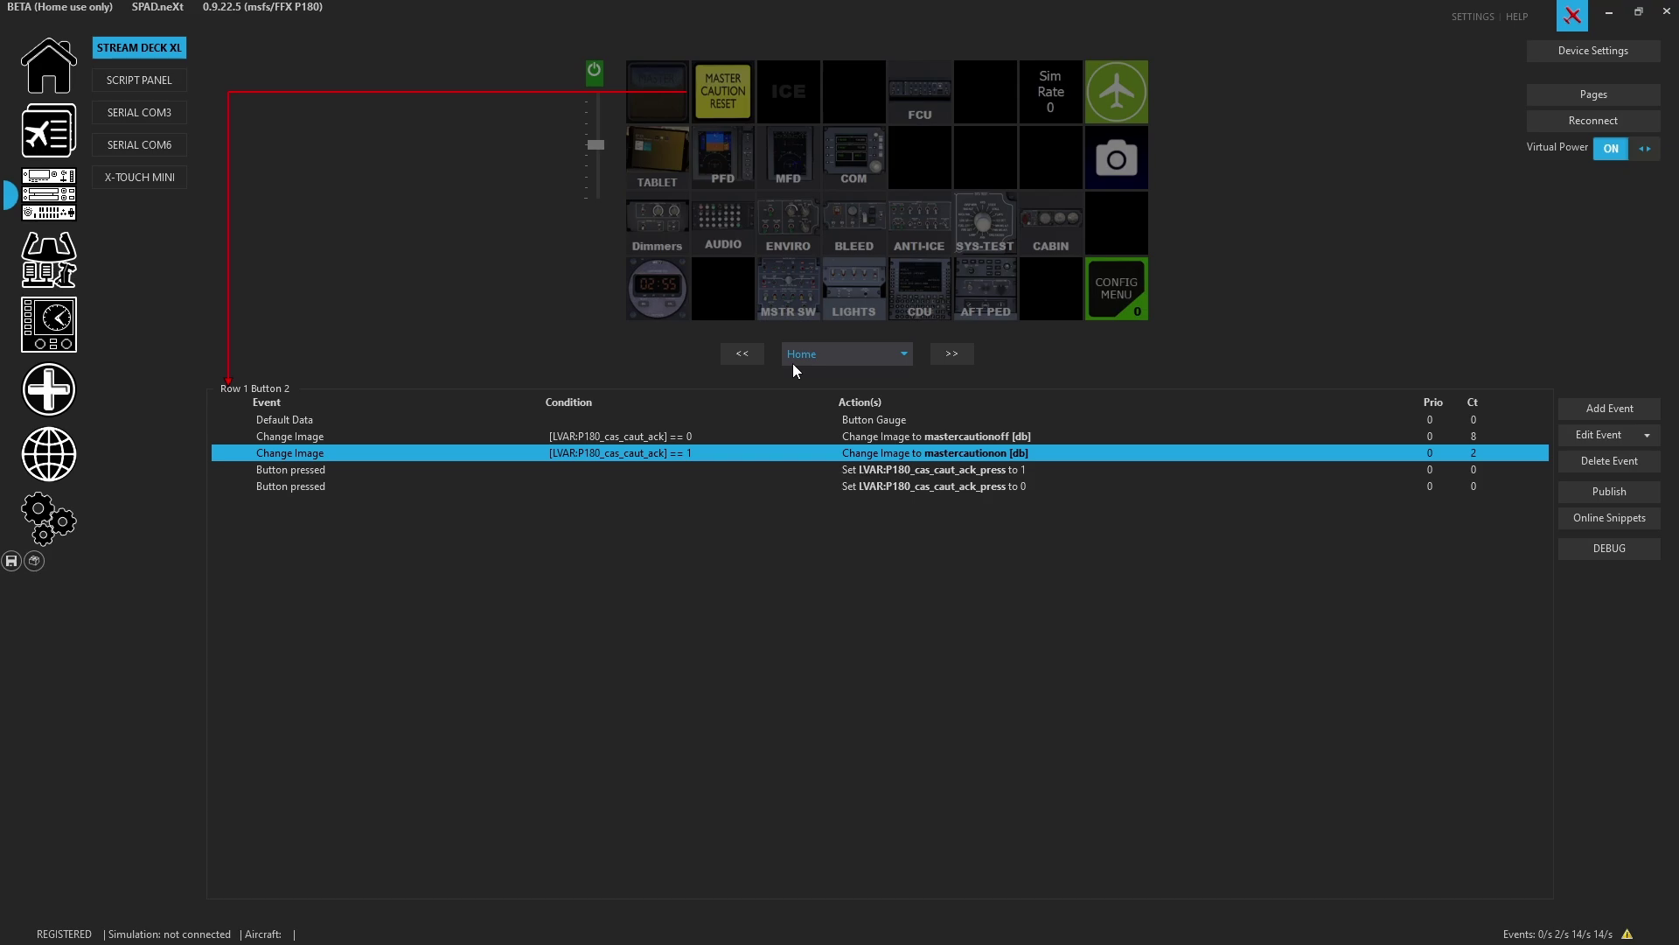
Execute the Change Image == 0 event to restore the caution-off image
{"action": "right_click", "coordinate": [710, 435]}
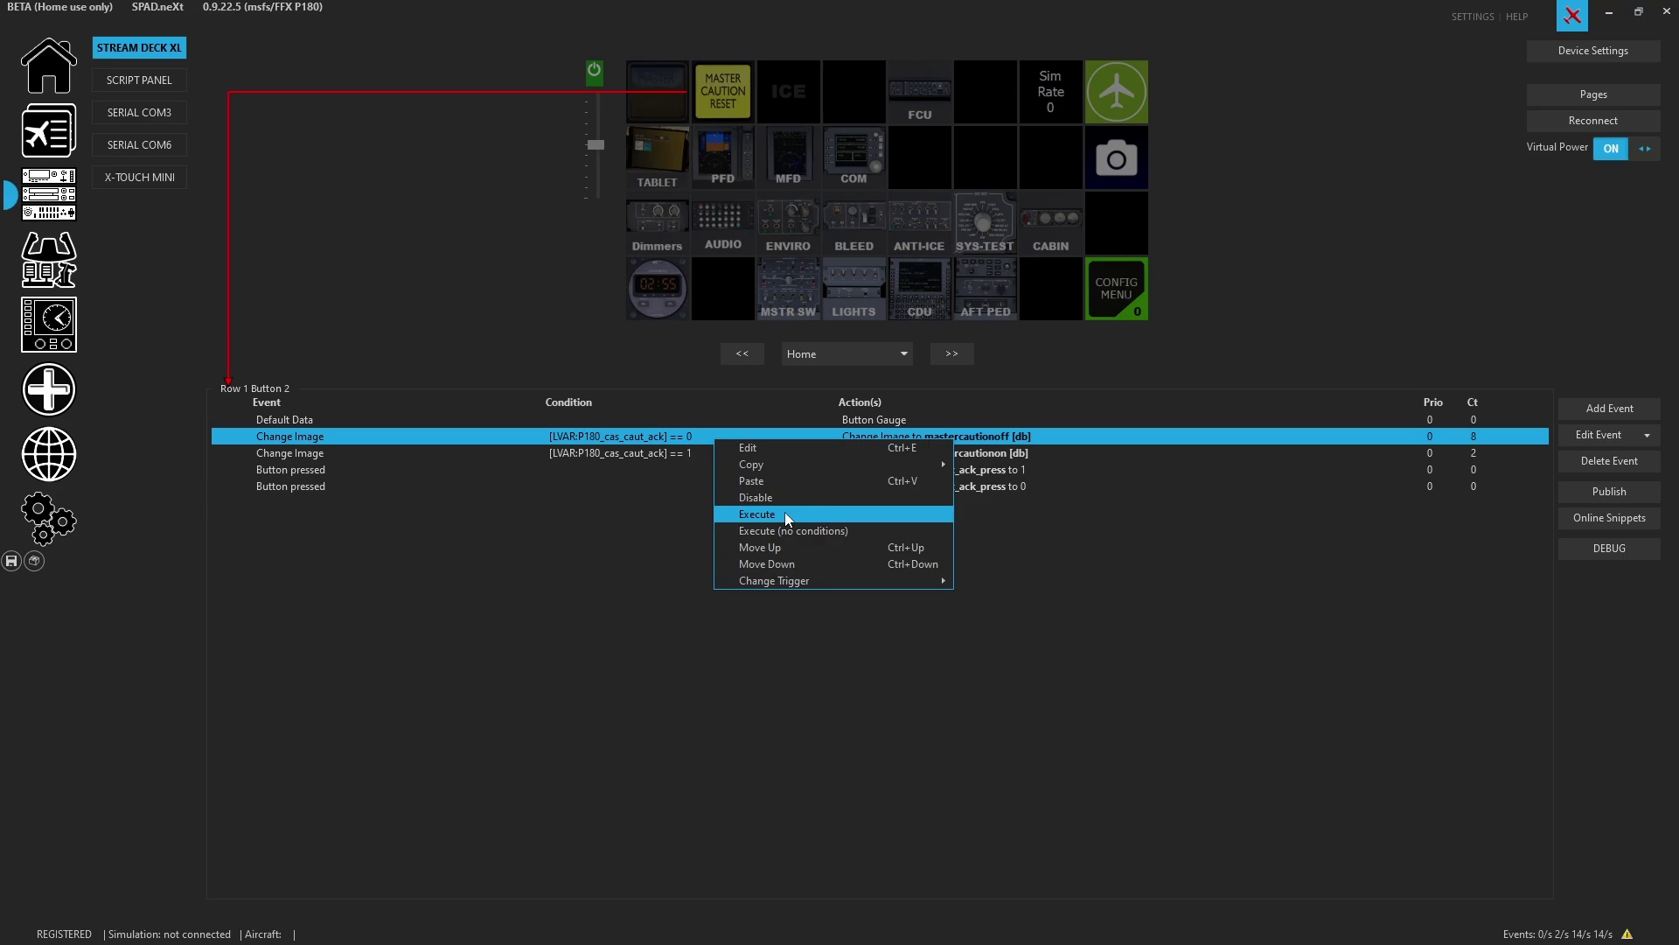
{"action": "left_click", "coordinate": [786, 515]}
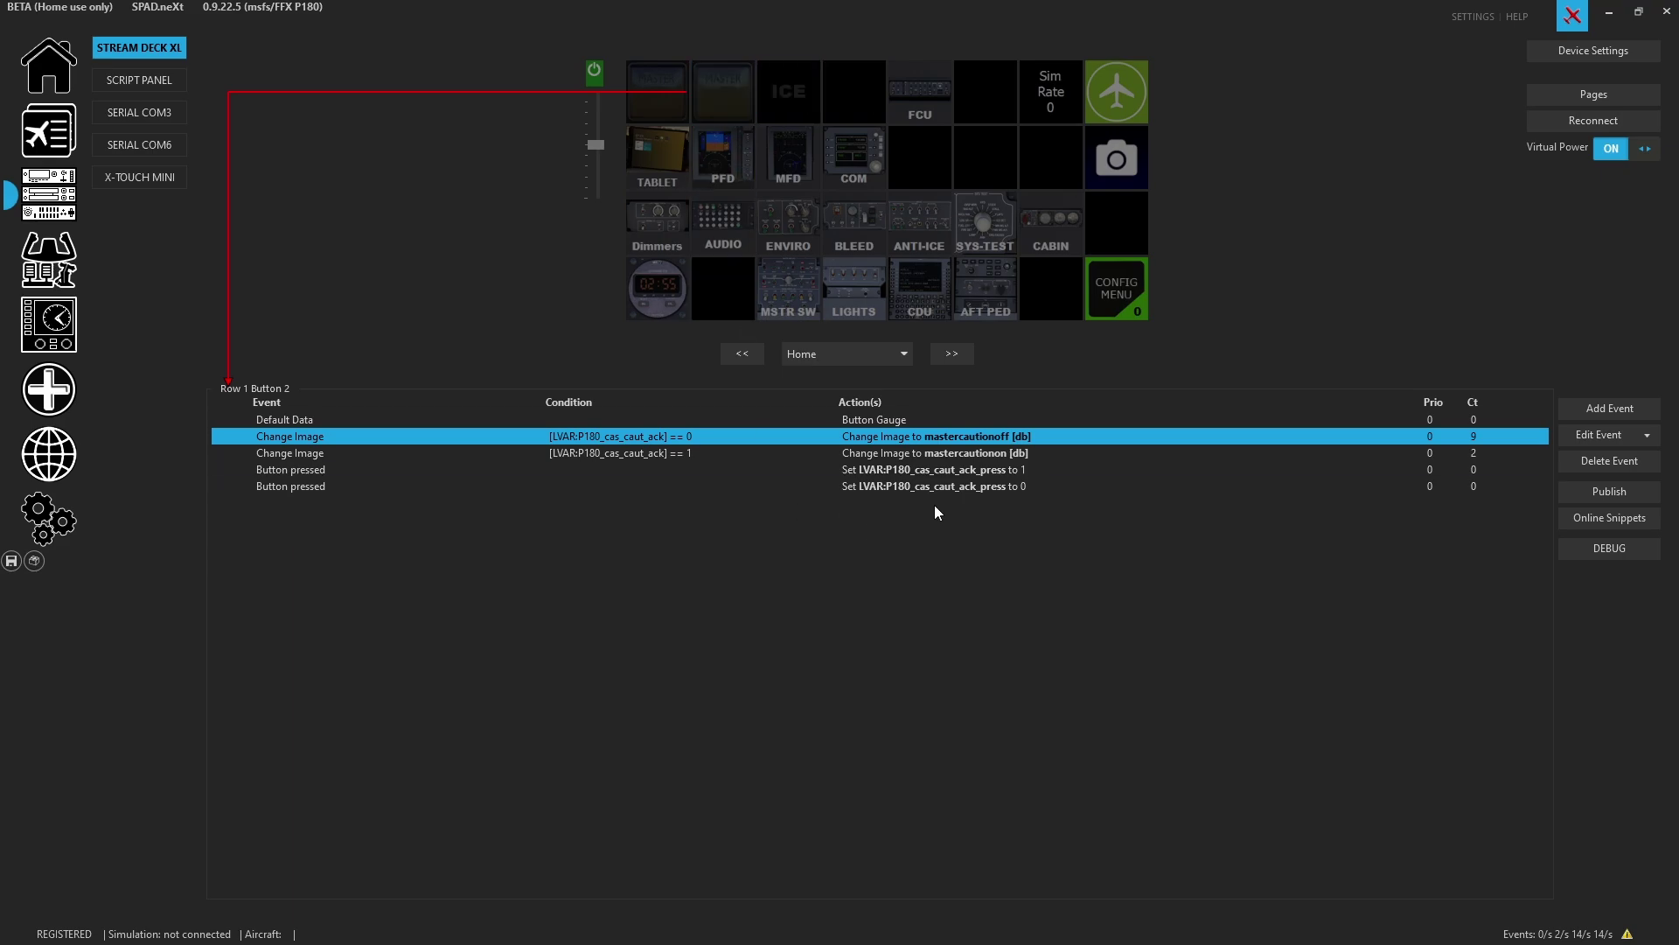
{"action": "right_click", "coordinate": [937, 483]}
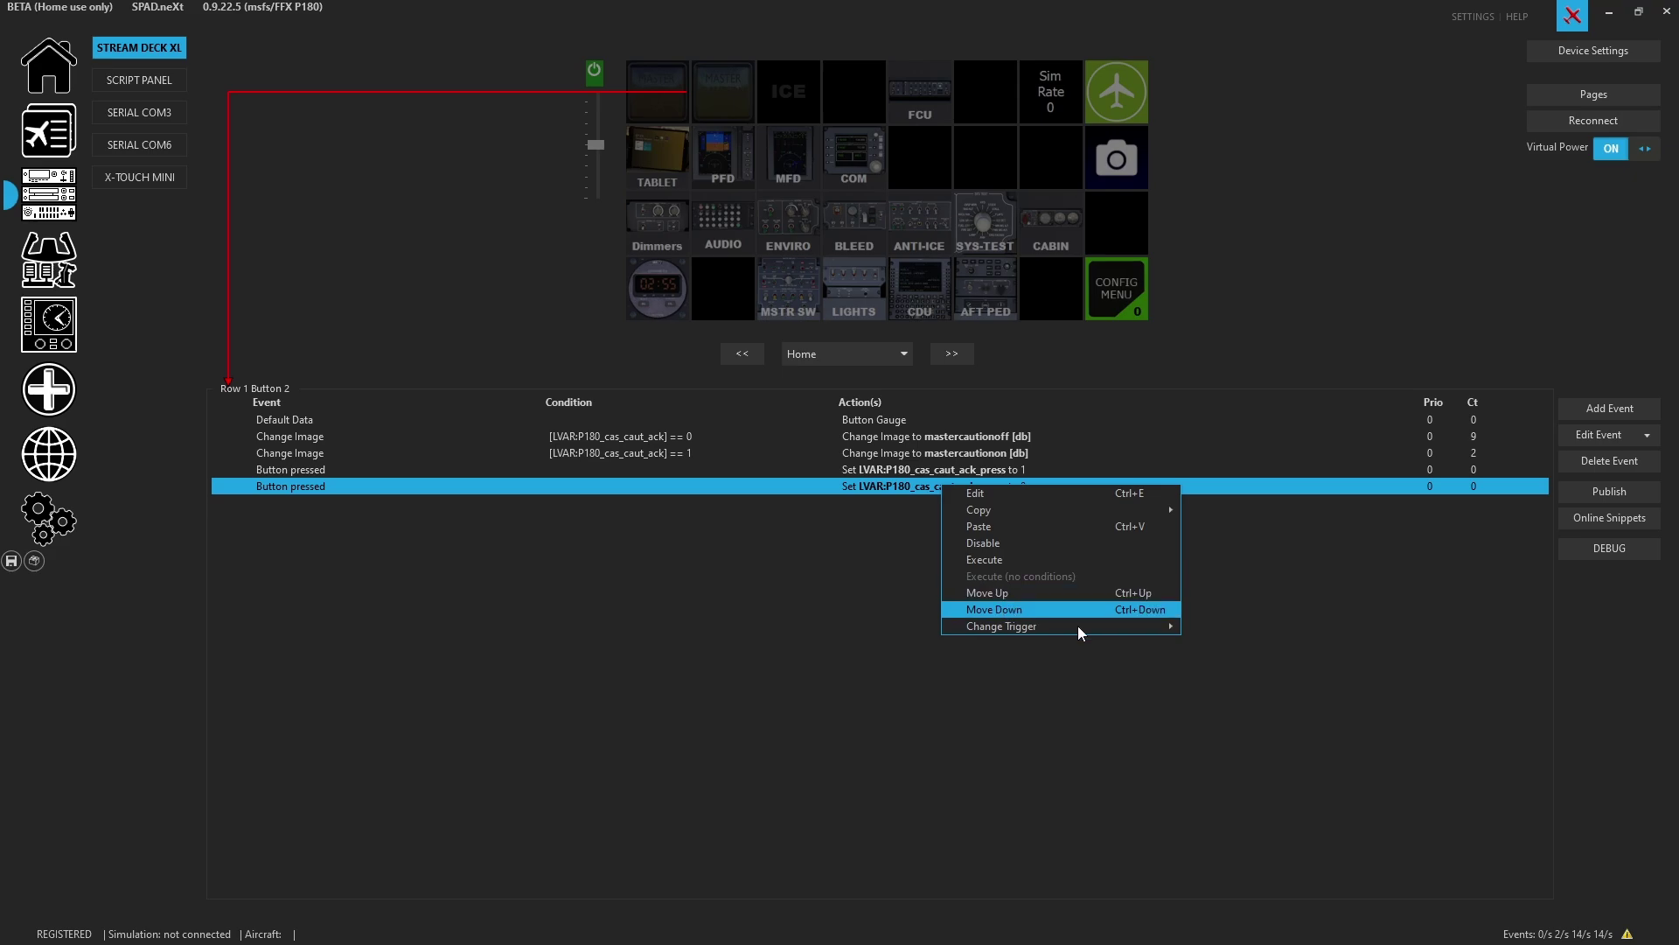
Select the event setting P180_cas_caut_ack_press to 0 and look through its editing options
{"action": "mouse_move", "coordinate": [1105, 628]}
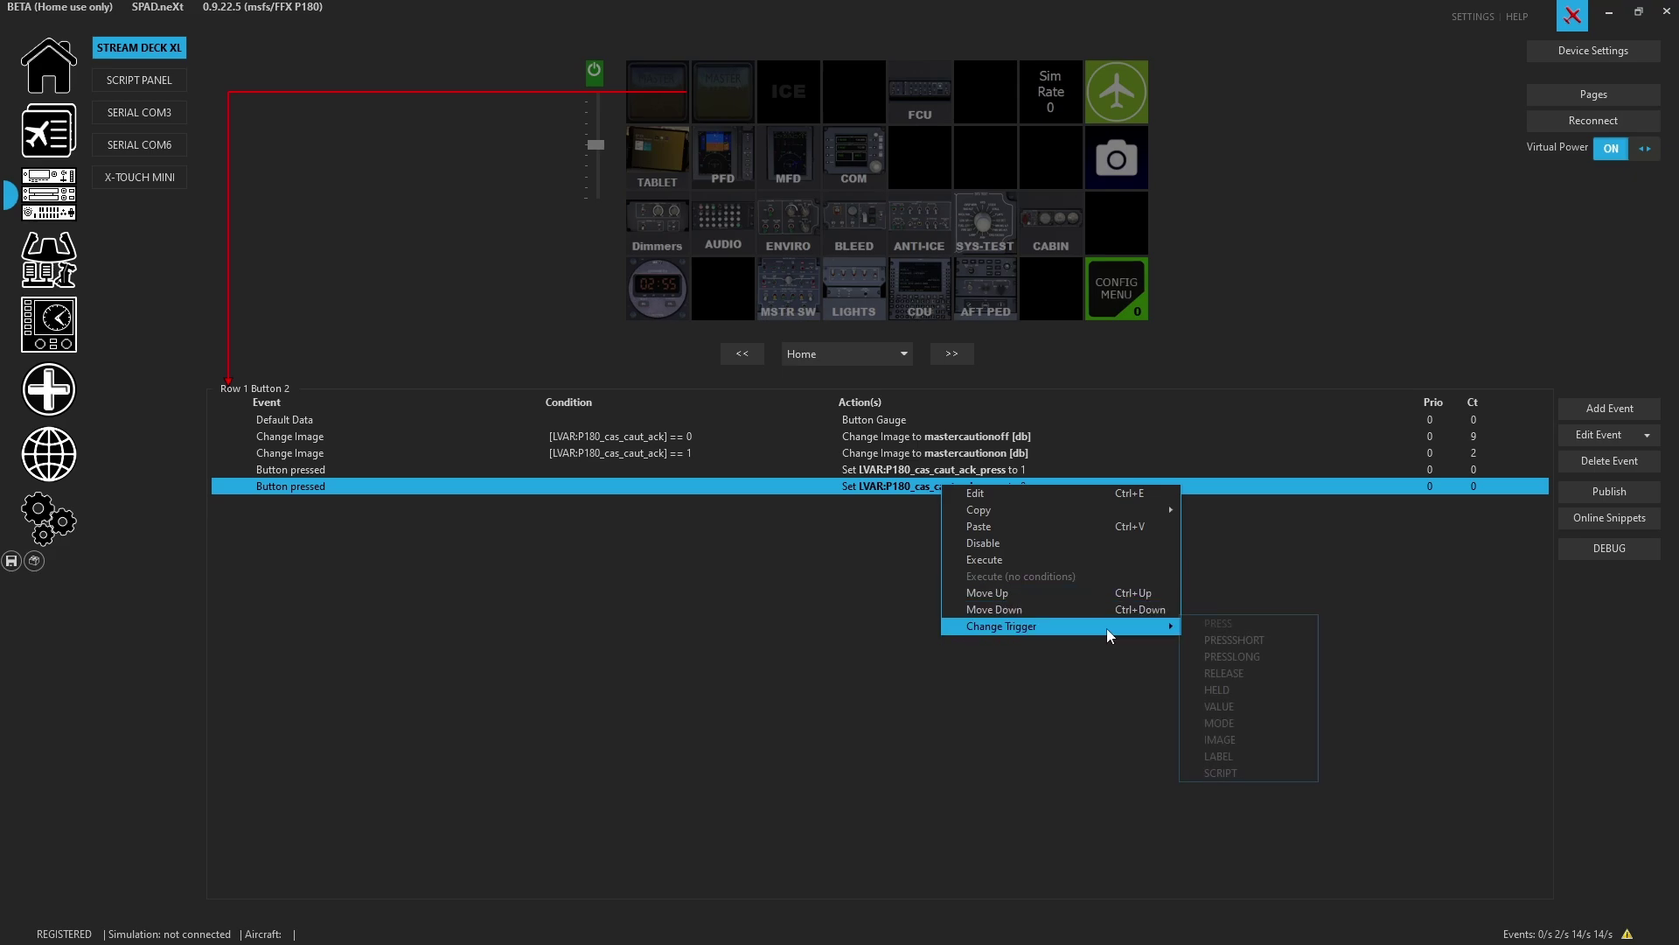
{"action": "left_click", "coordinate": [747, 663]}
{"action": "left_click", "coordinate": [932, 470]}
{"action": "left_click", "coordinate": [936, 485]}
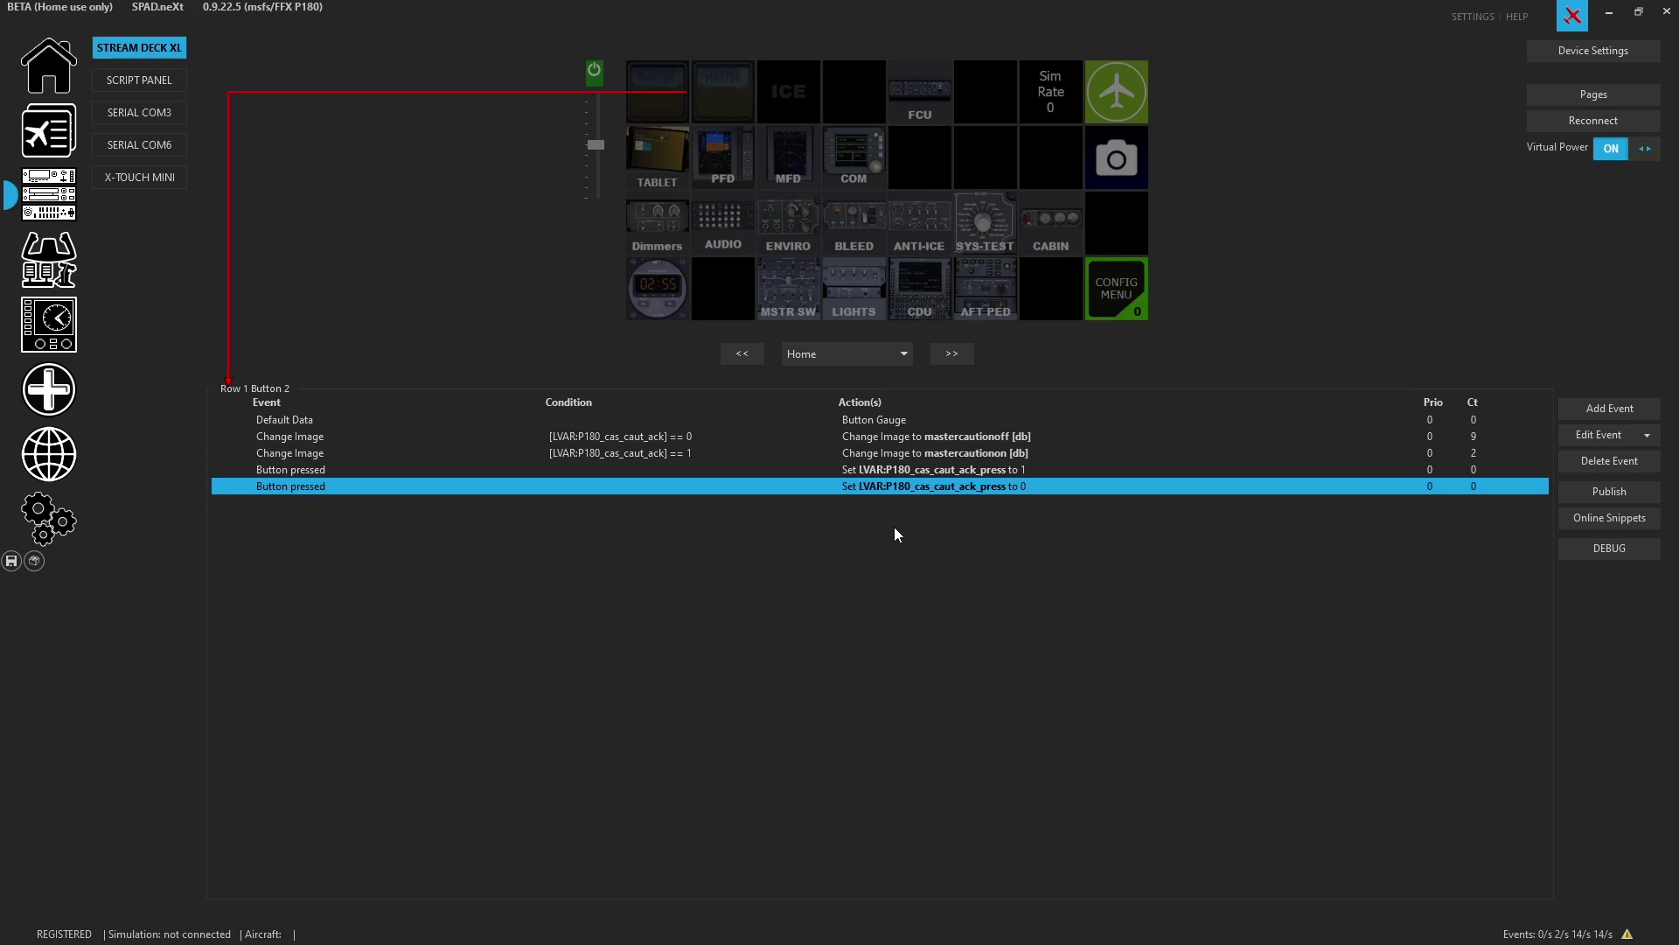
{"action": "left_click", "coordinate": [1648, 435]}
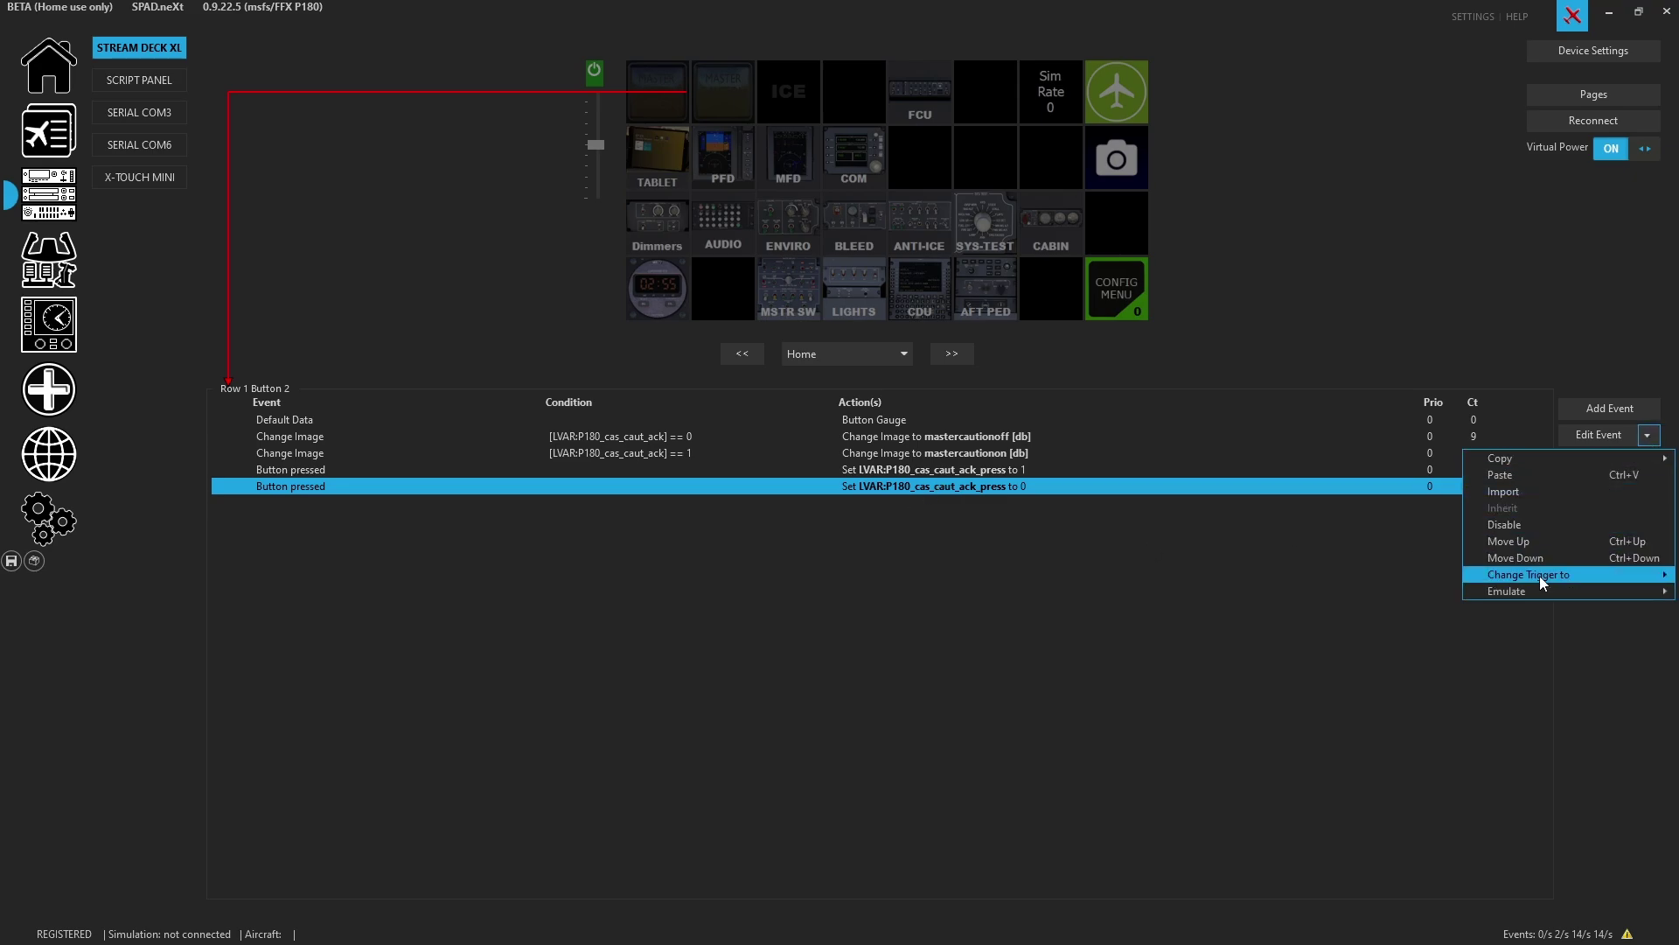
{"action": "mouse_move", "coordinate": [1504, 577]}
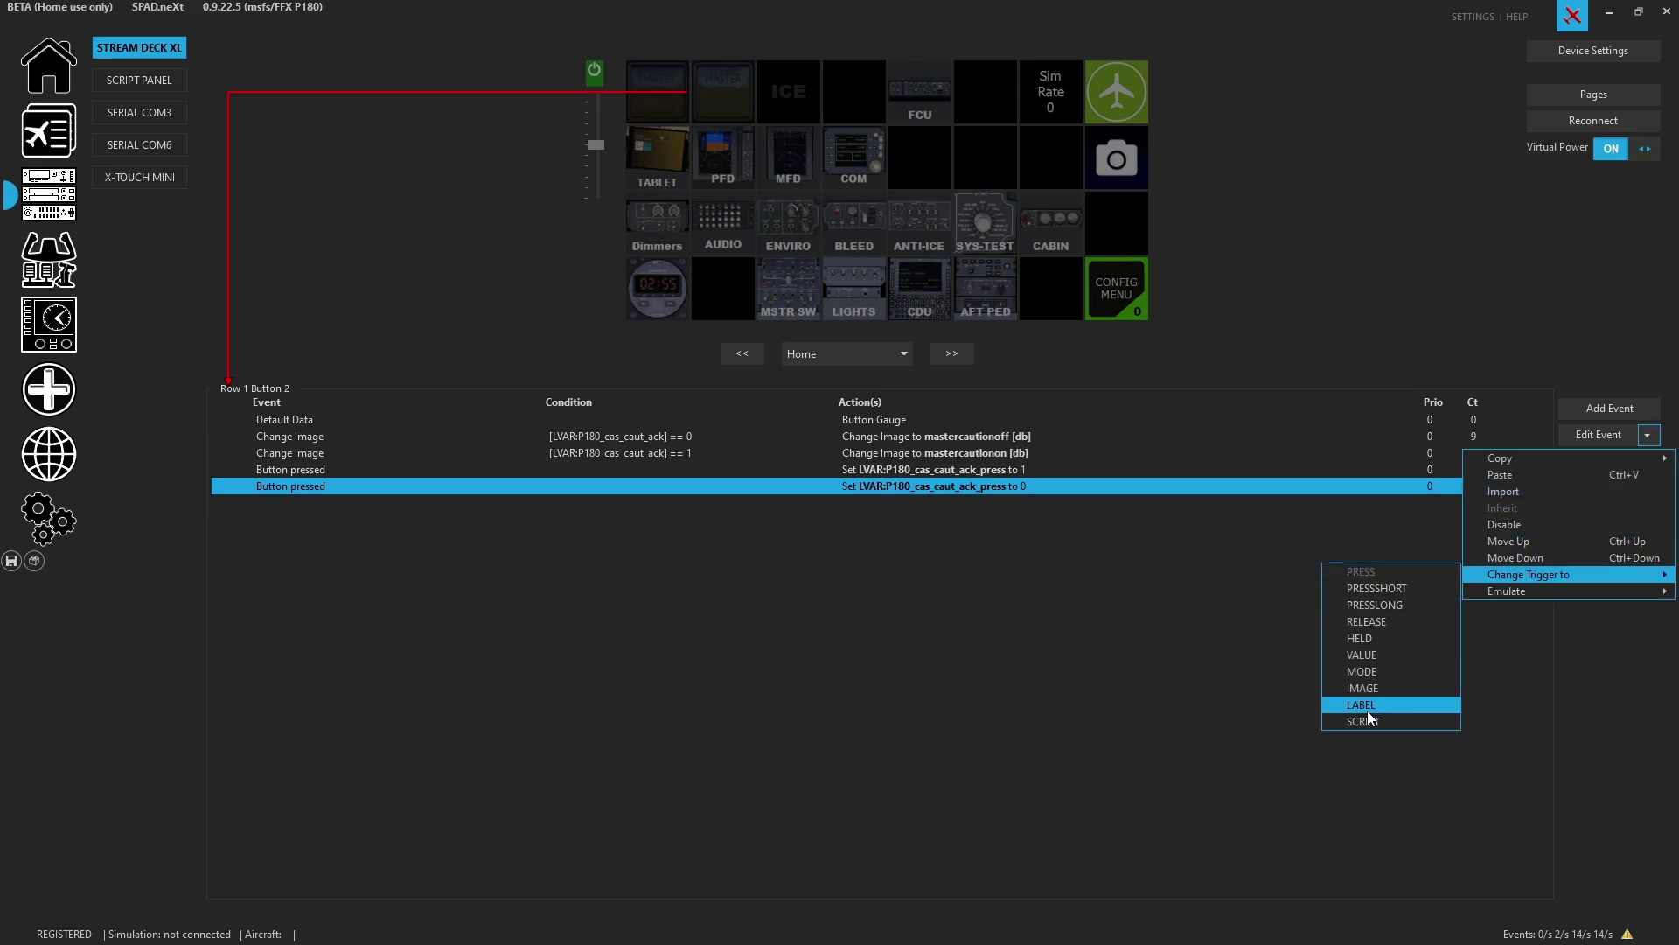
{"action": "left_click", "coordinate": [1110, 677]}
Change that event's trigger to RELEASE so it reads Button released
{"action": "right_click", "coordinate": [910, 486]}
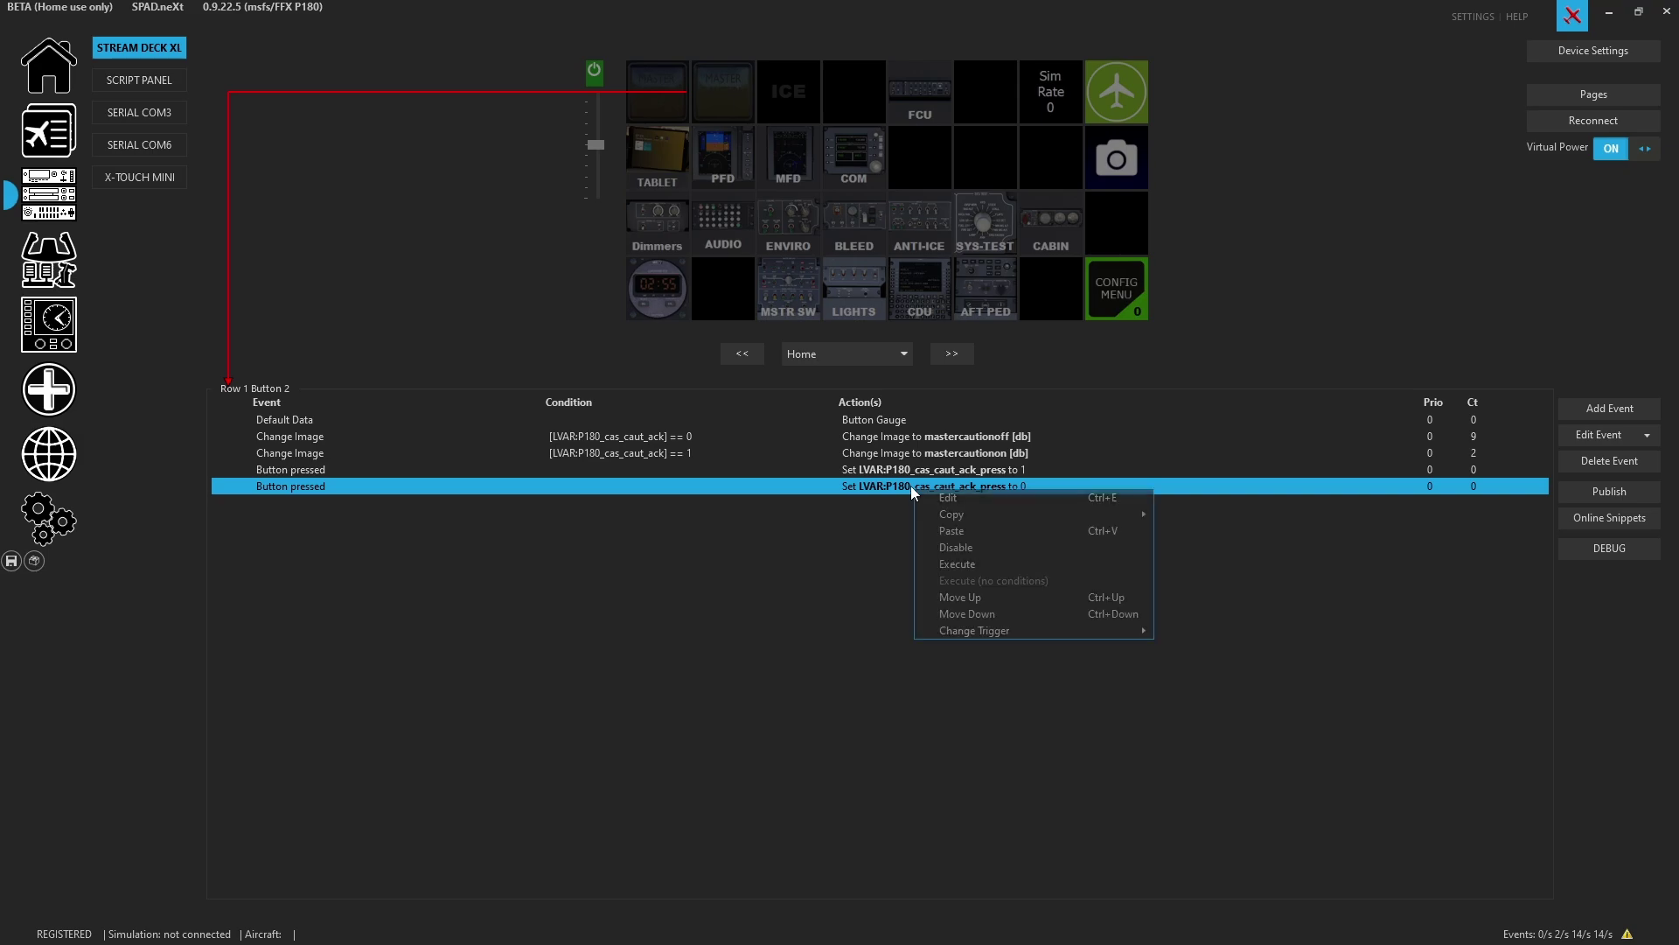
{"action": "mouse_move", "coordinate": [1036, 630]}
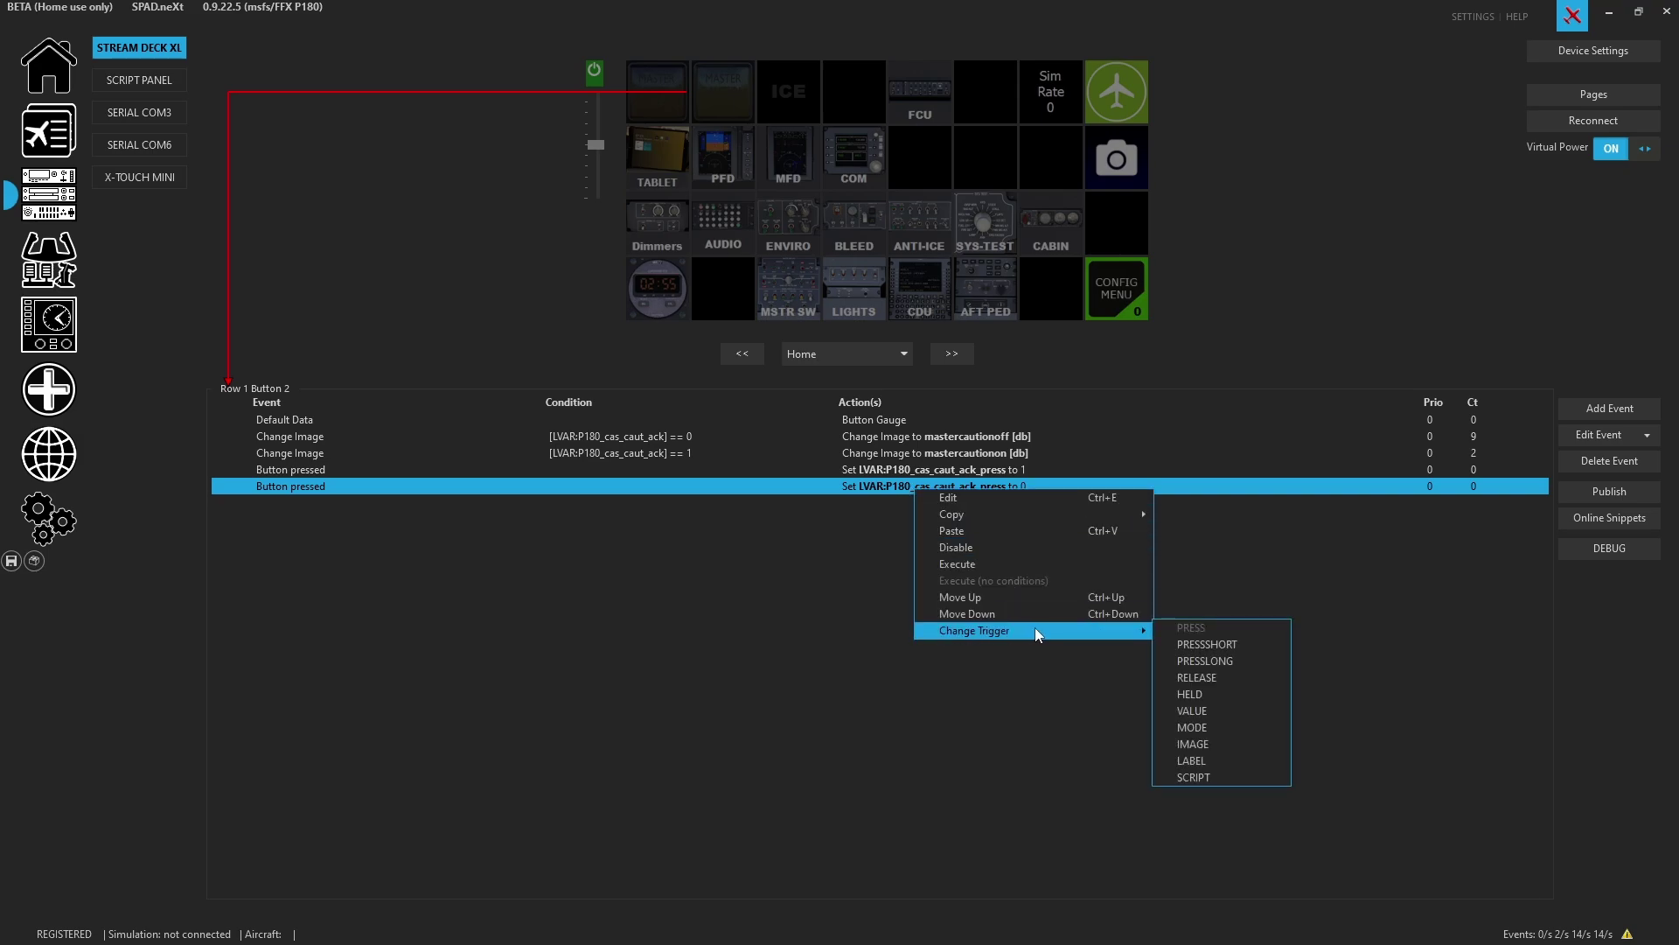
{"action": "left_click", "coordinate": [1225, 680]}
{"action": "left_click", "coordinate": [325, 488]}
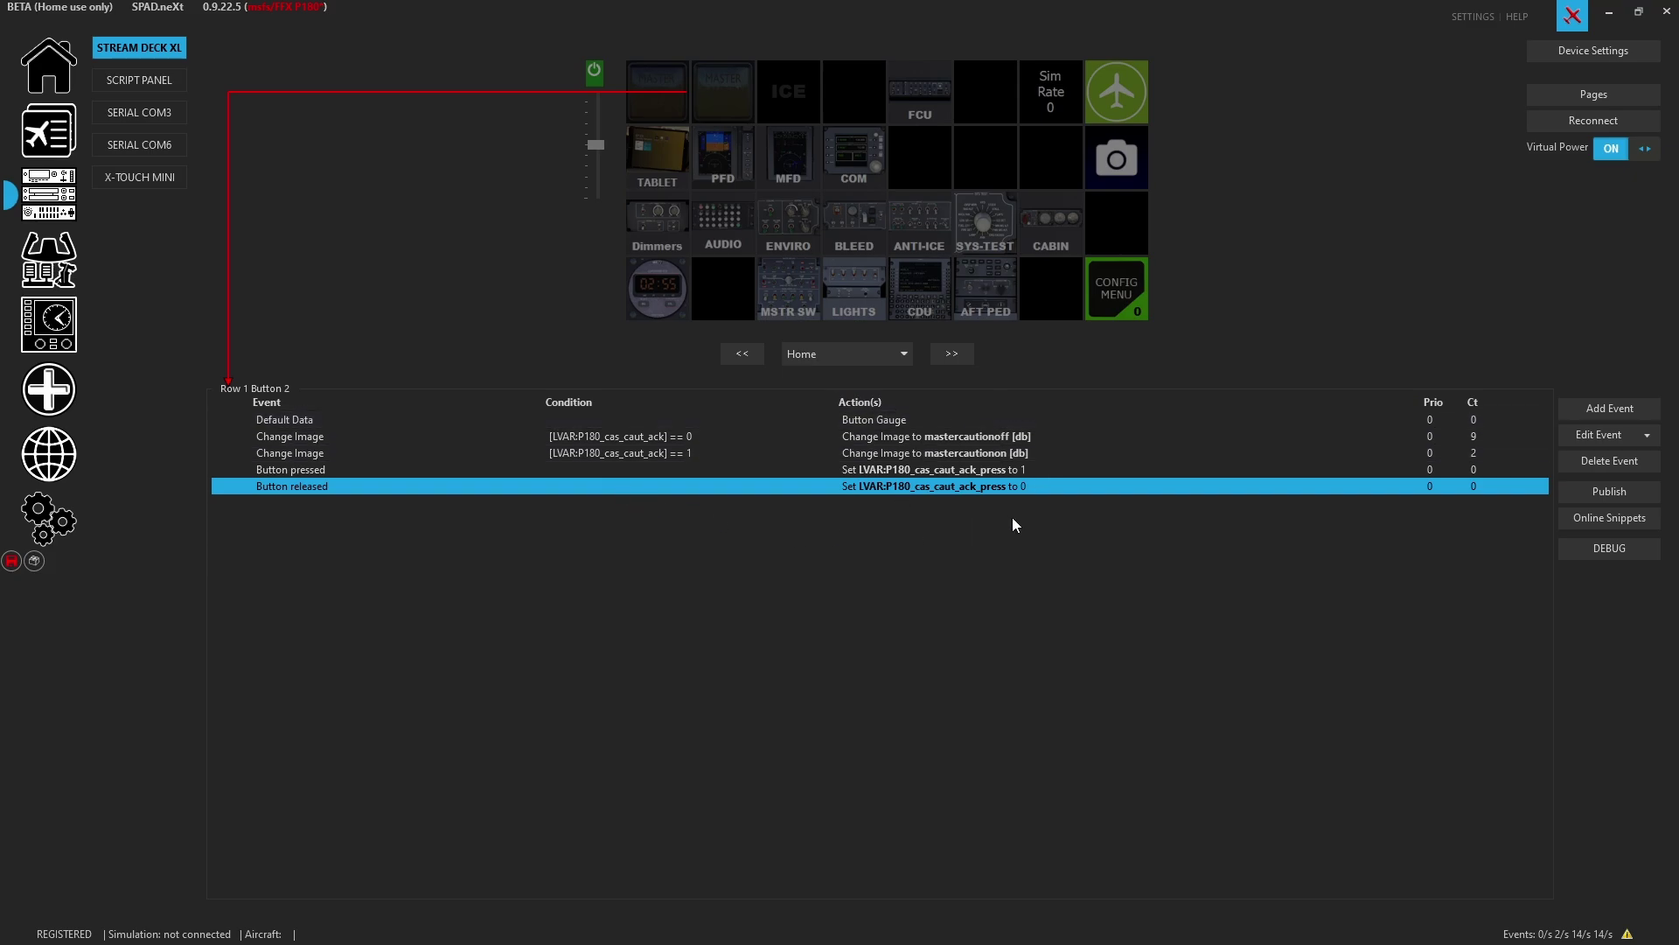
{"action": "right_click", "coordinate": [884, 490]}
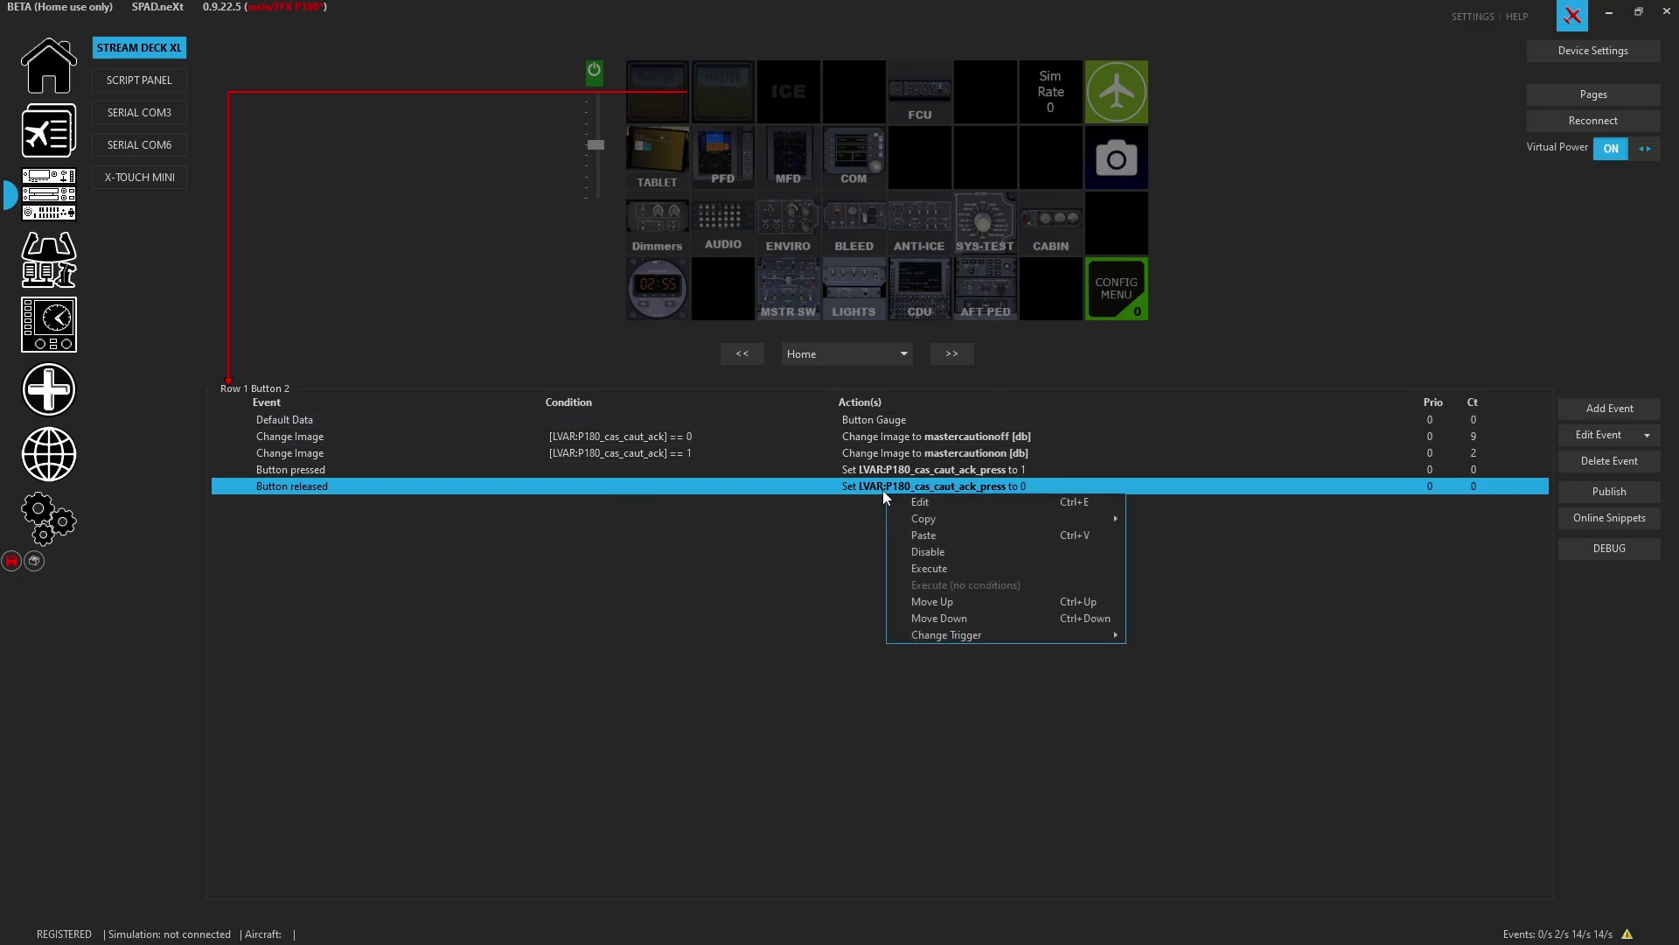
{"action": "mouse_move", "coordinate": [952, 633]}
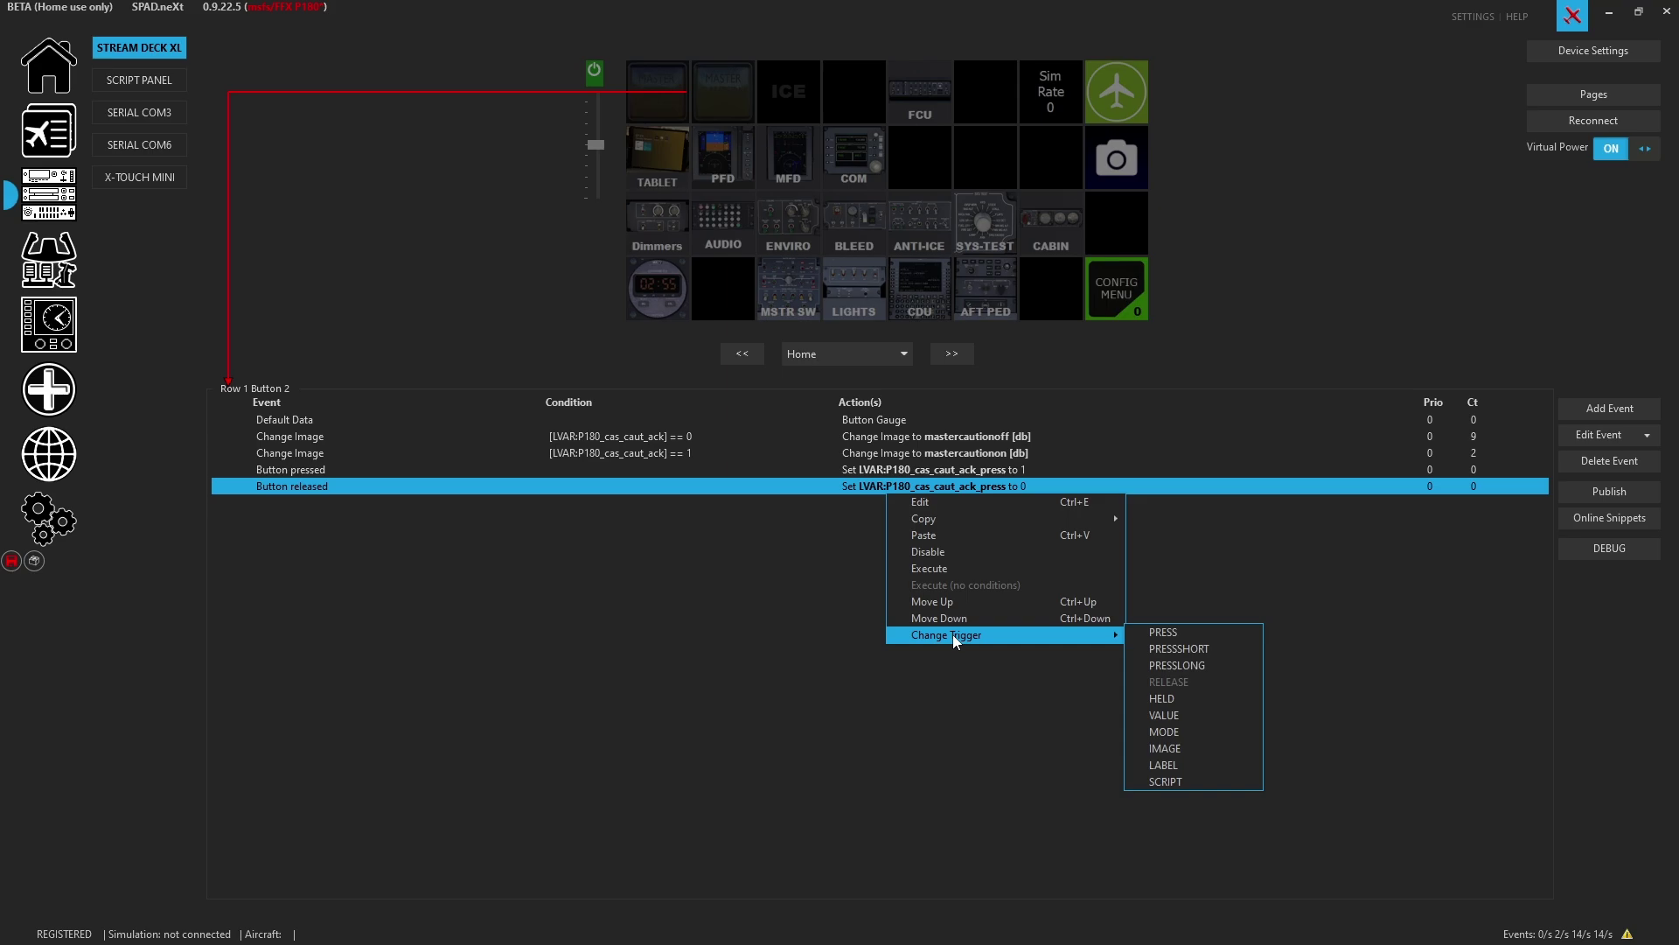